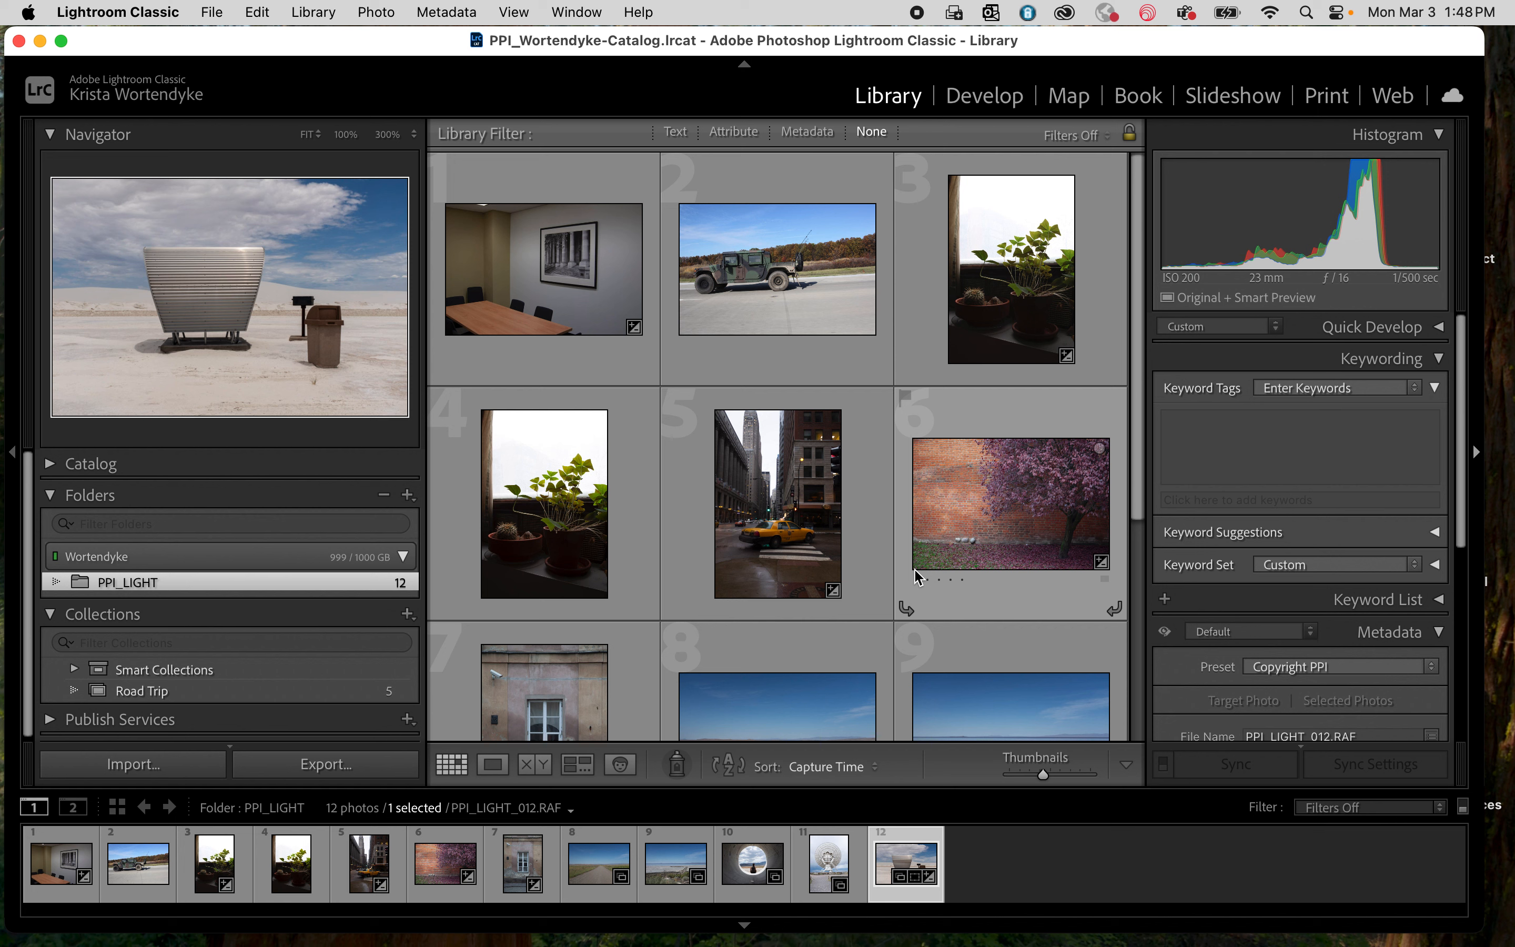
Step: Open the conference room photo in Loupe view, and rate it and the military truck photo three stars each
{"action": "left_click", "coordinate": [576, 282]}
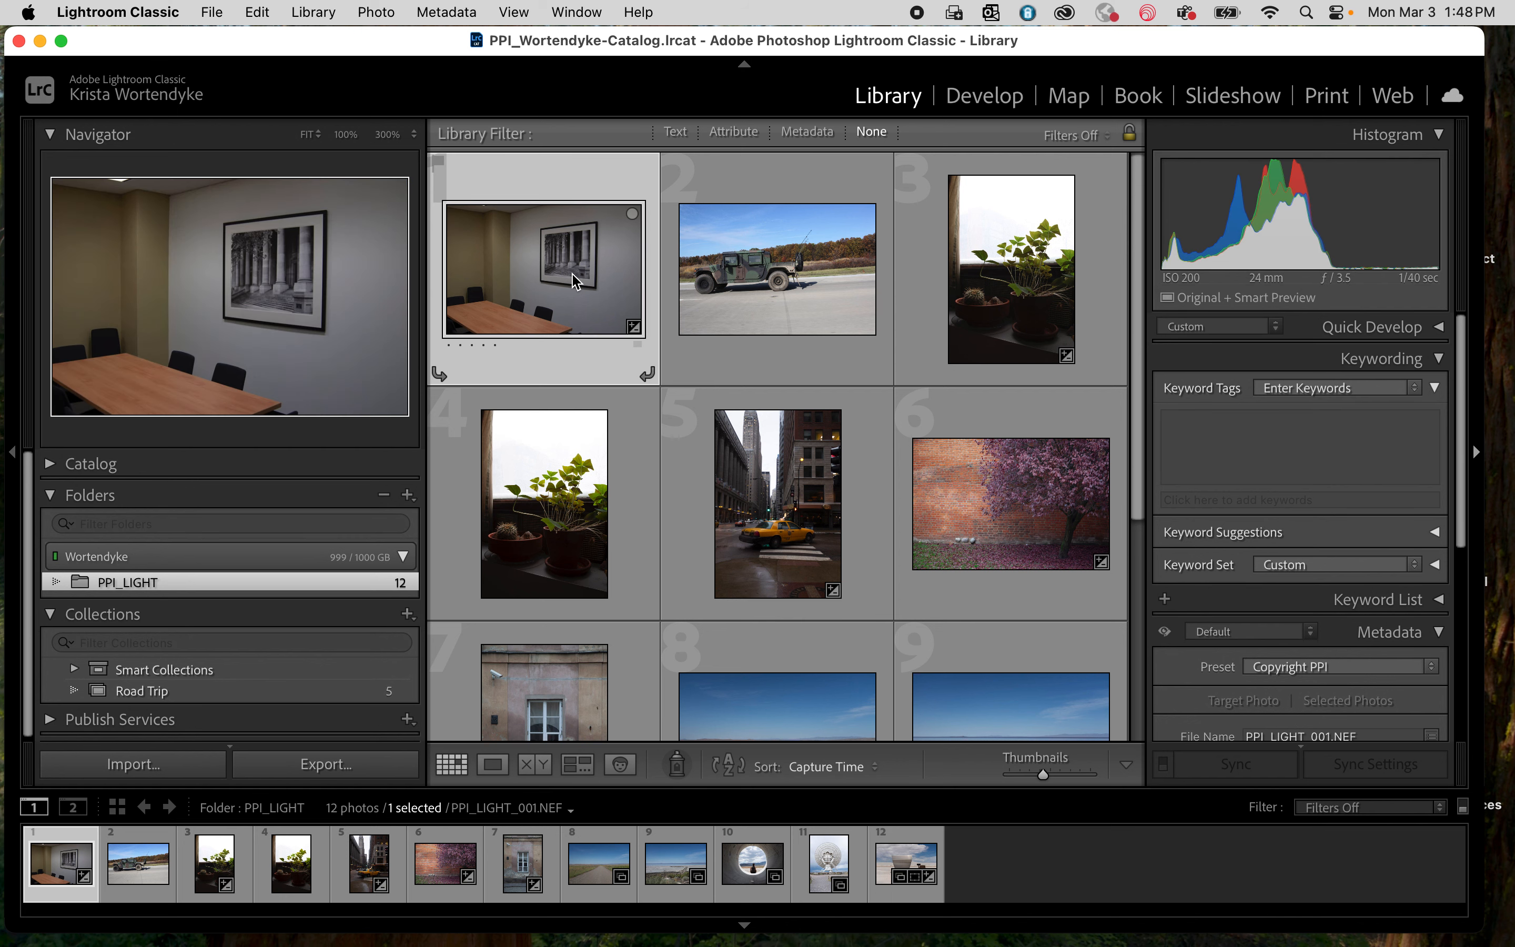
{"action": "double_click", "coordinate": [576, 281]}
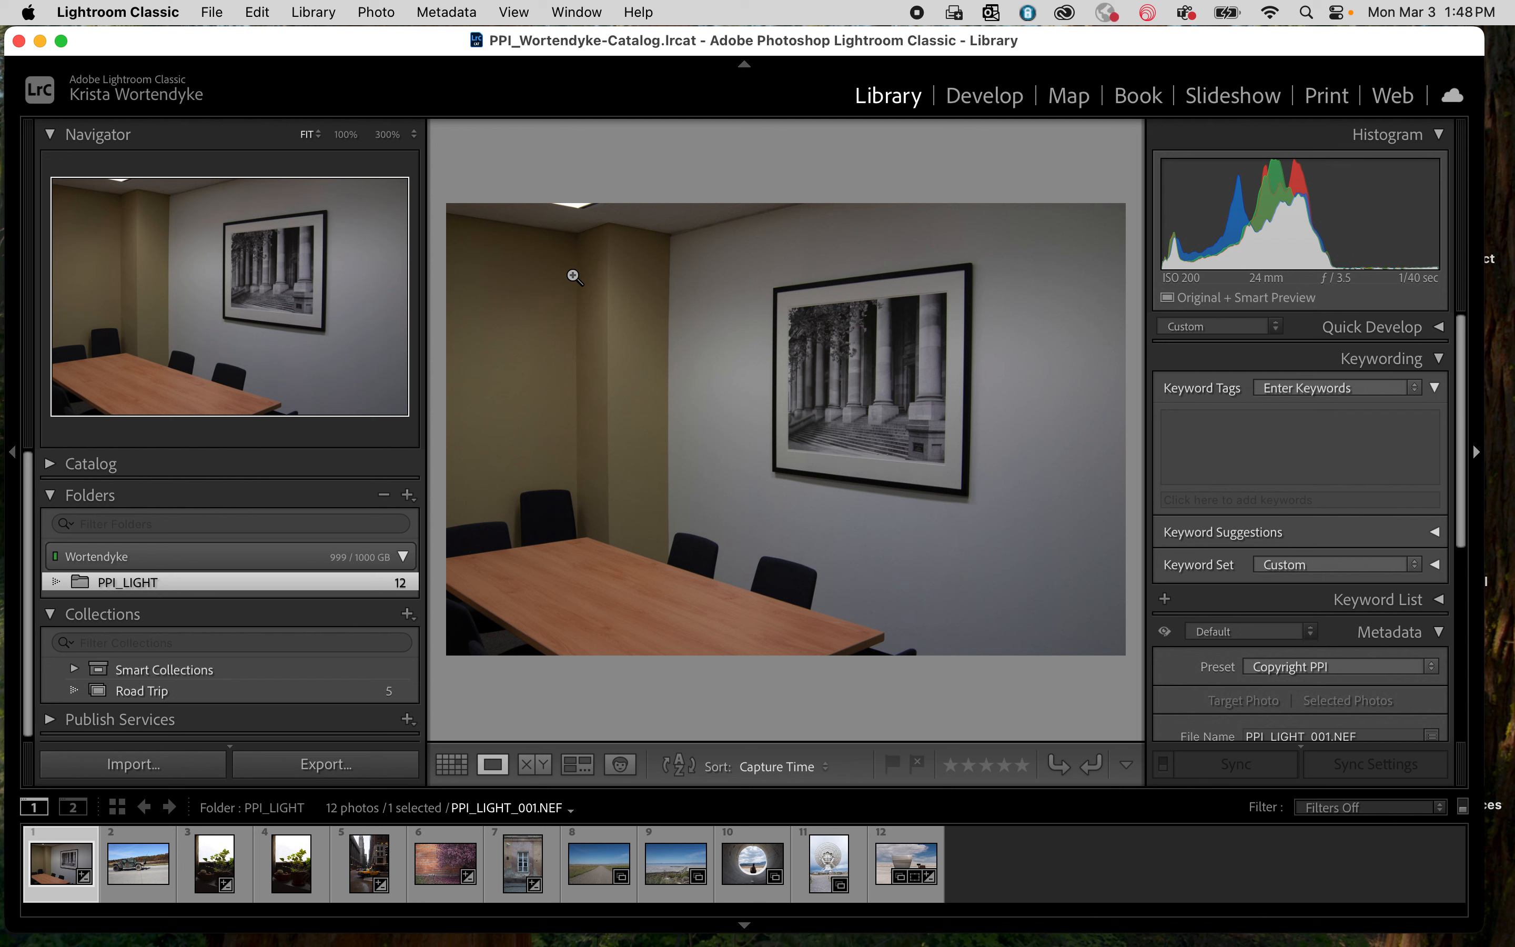
{"action": "key", "text": "3"}
{"action": "key", "text": "Right"}
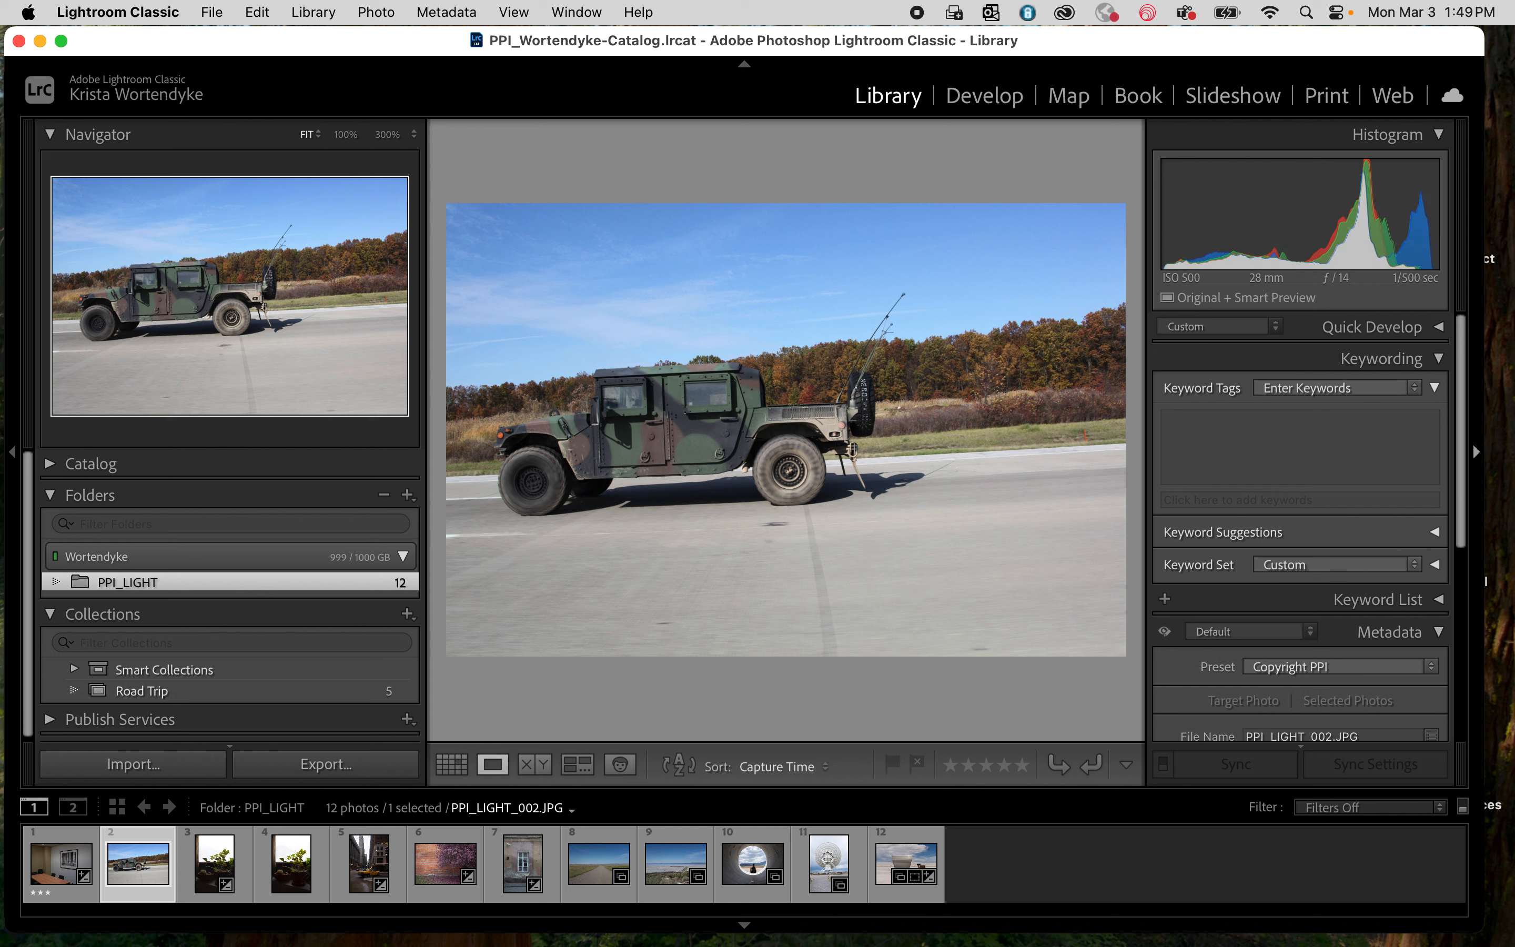
{"action": "key", "text": "3"}
Step: Skip both potted plant photos and rate the taxi, blossoming tree and window photos two stars each
{"action": "key", "text": "Right"}
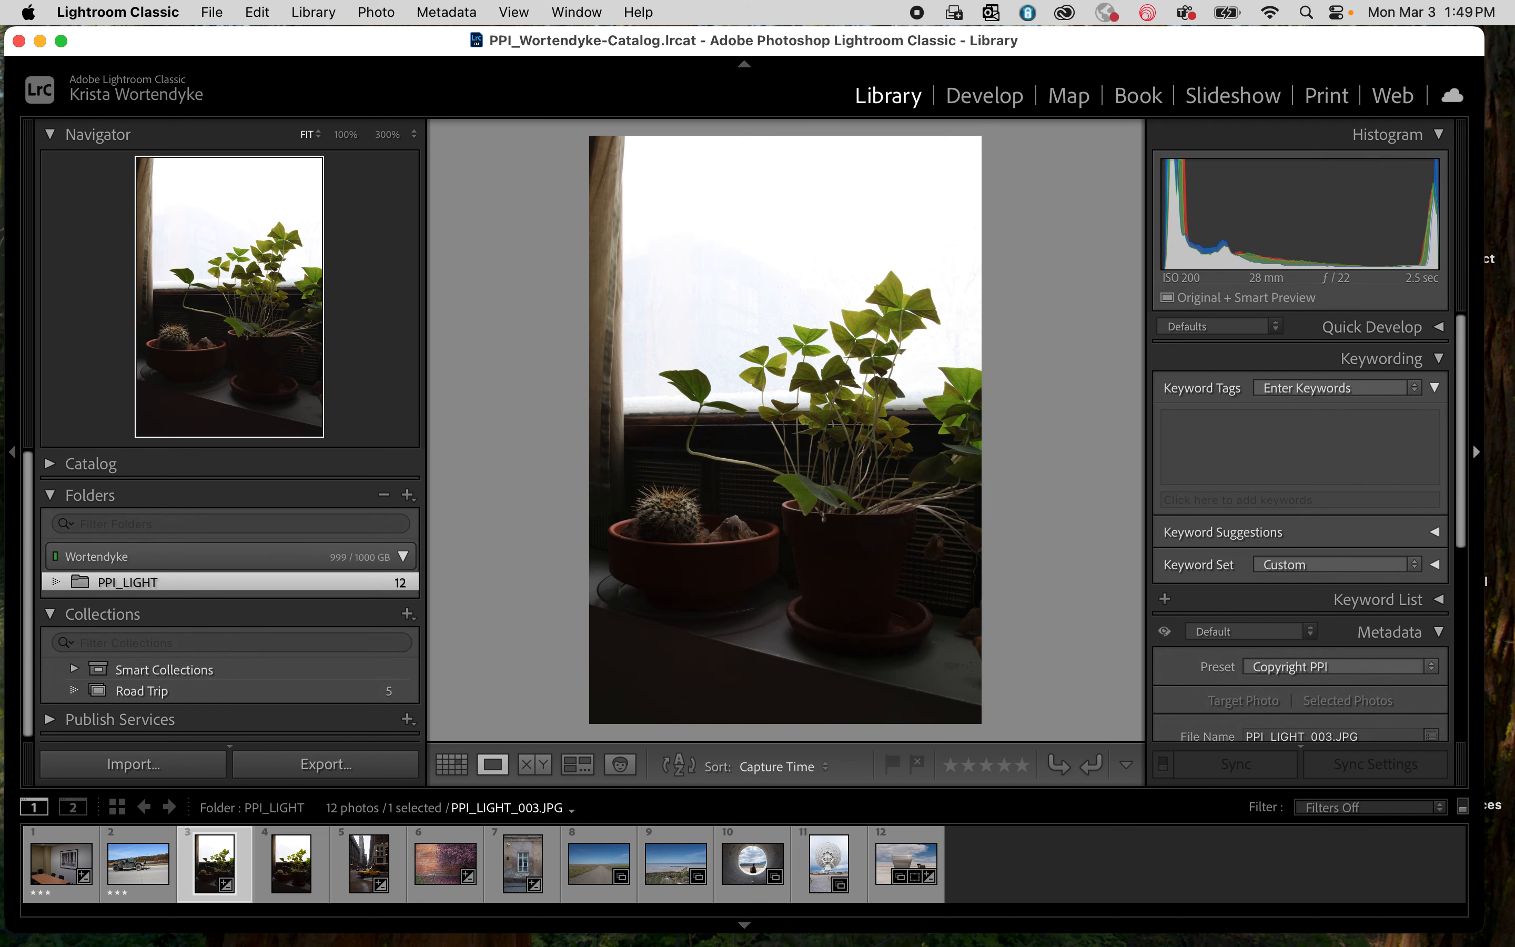
{"action": "key", "text": "Right"}
{"action": "key", "text": "Right"}
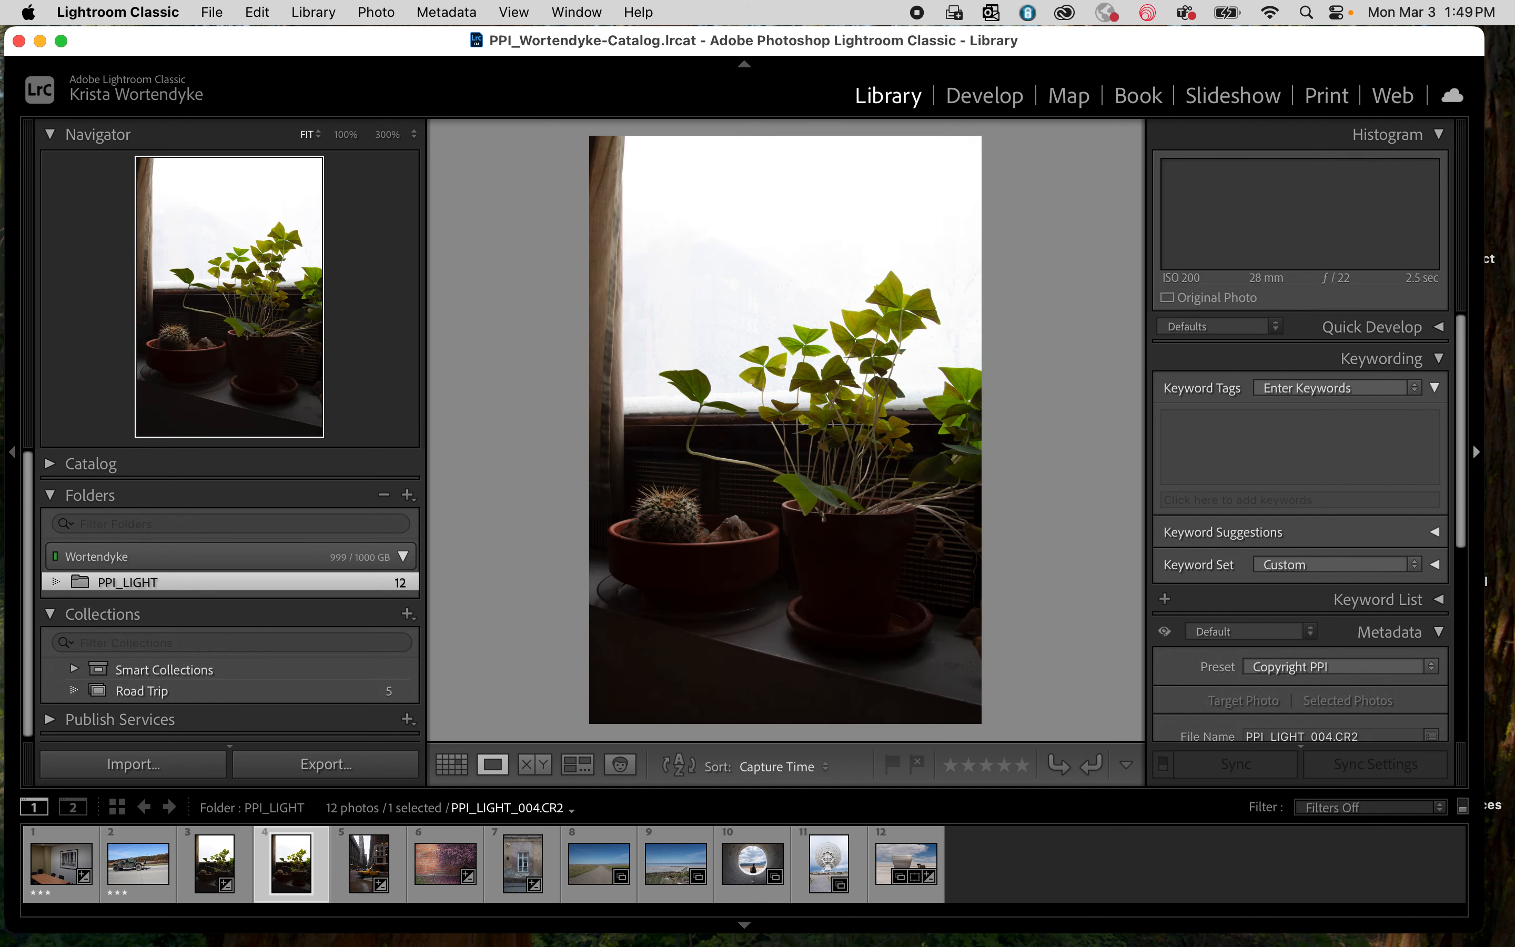
{"action": "key", "text": "2"}
{"action": "key", "text": "Right"}
{"action": "key", "text": "2"}
{"action": "key", "text": "Right"}
{"action": "key", "text": "2"}
Step: Rate the gravel road photo four stars and the lakeshore photo PPI_LIGHT_009.RAF five stars
{"action": "key", "text": "Right"}
{"action": "key", "text": "4"}
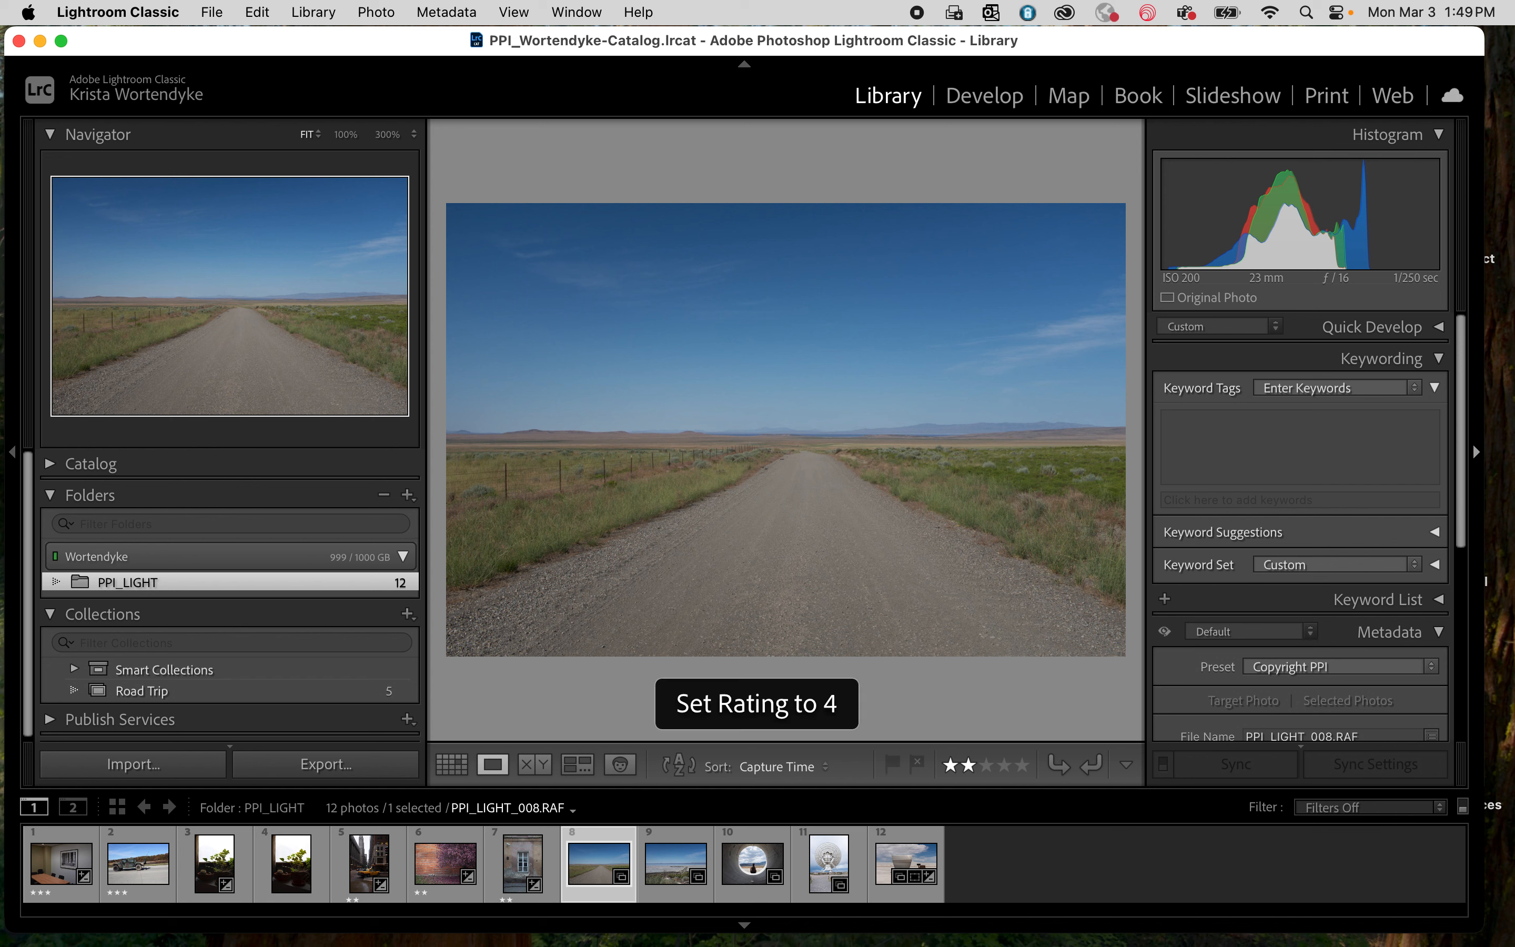
{"action": "key", "text": "Right"}
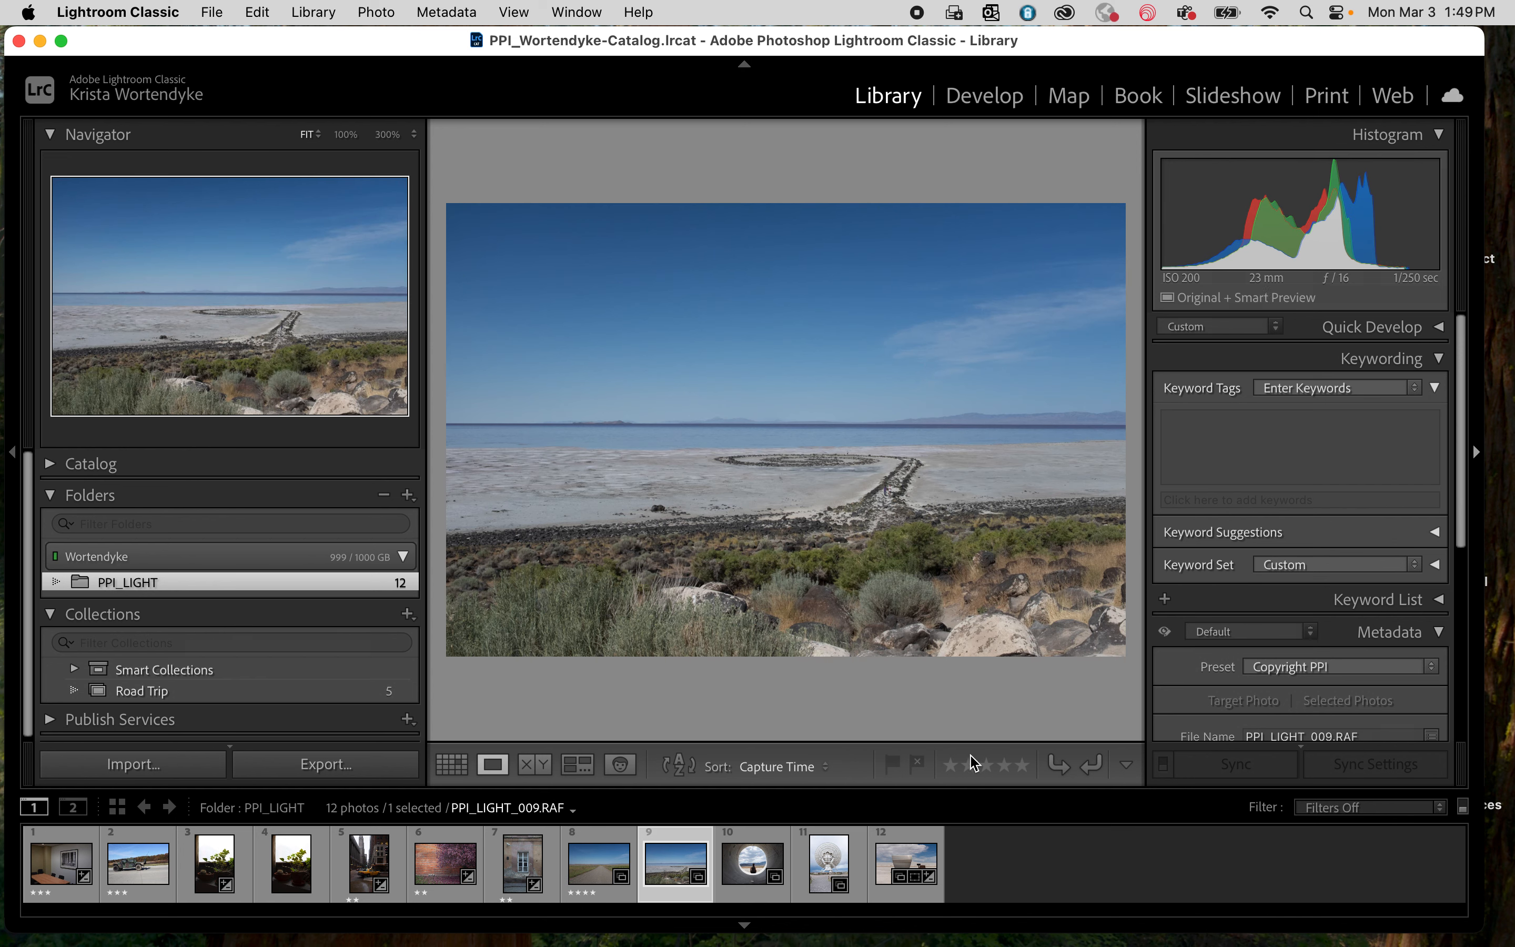
{"action": "left_click", "coordinate": [1024, 770]}
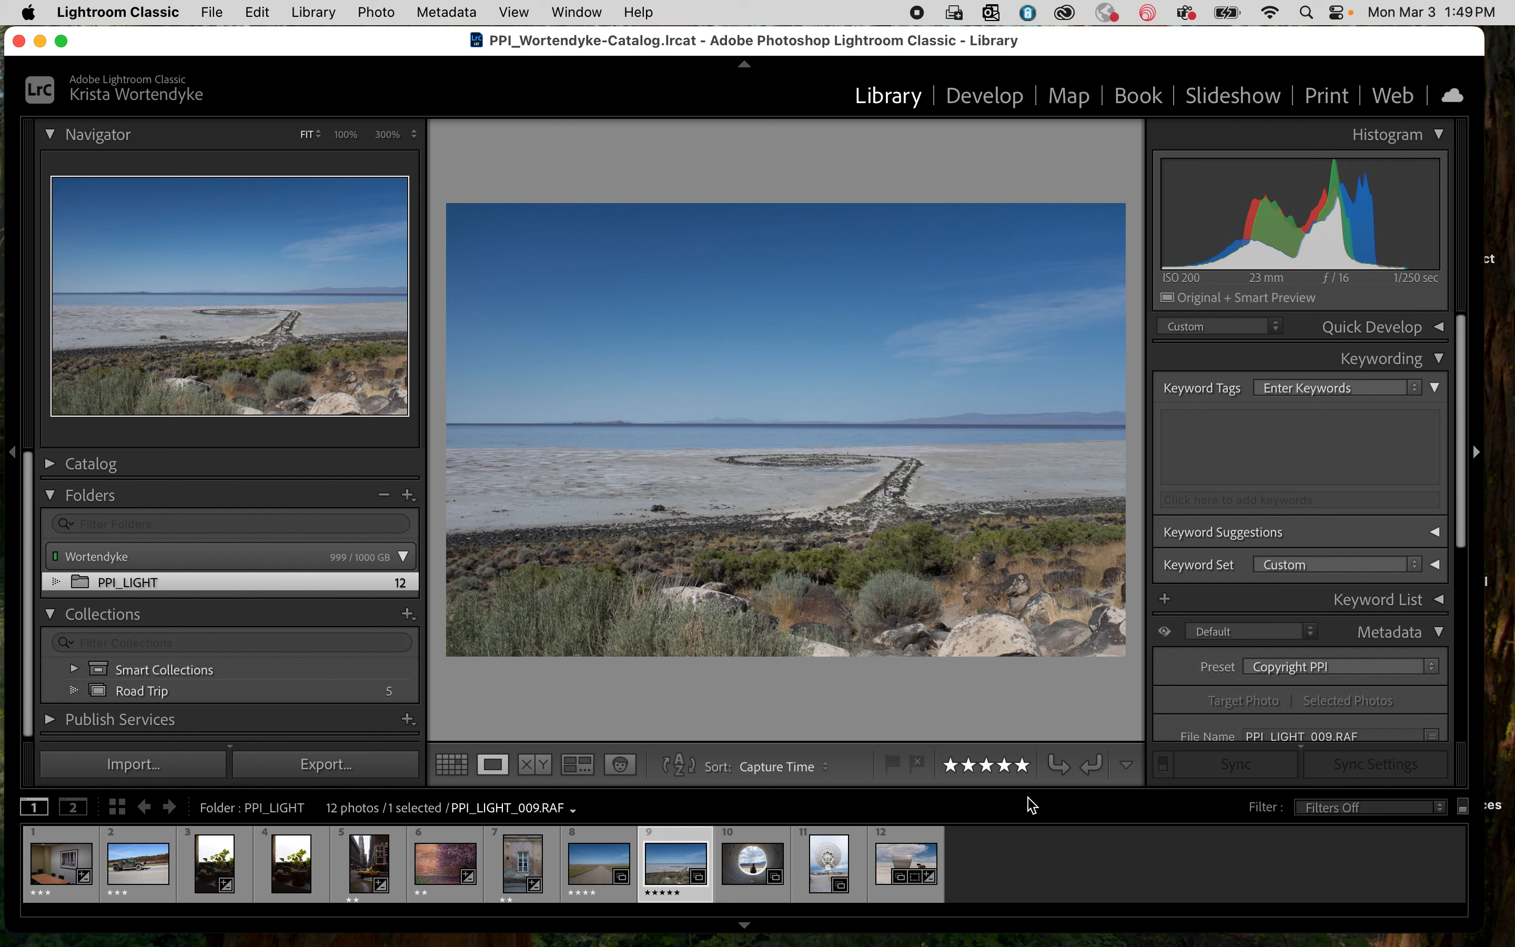
Step: Give the concrete tunnel photo PPI_LIGHT_010.RAF a five-star rating
{"action": "key", "text": "Right"}
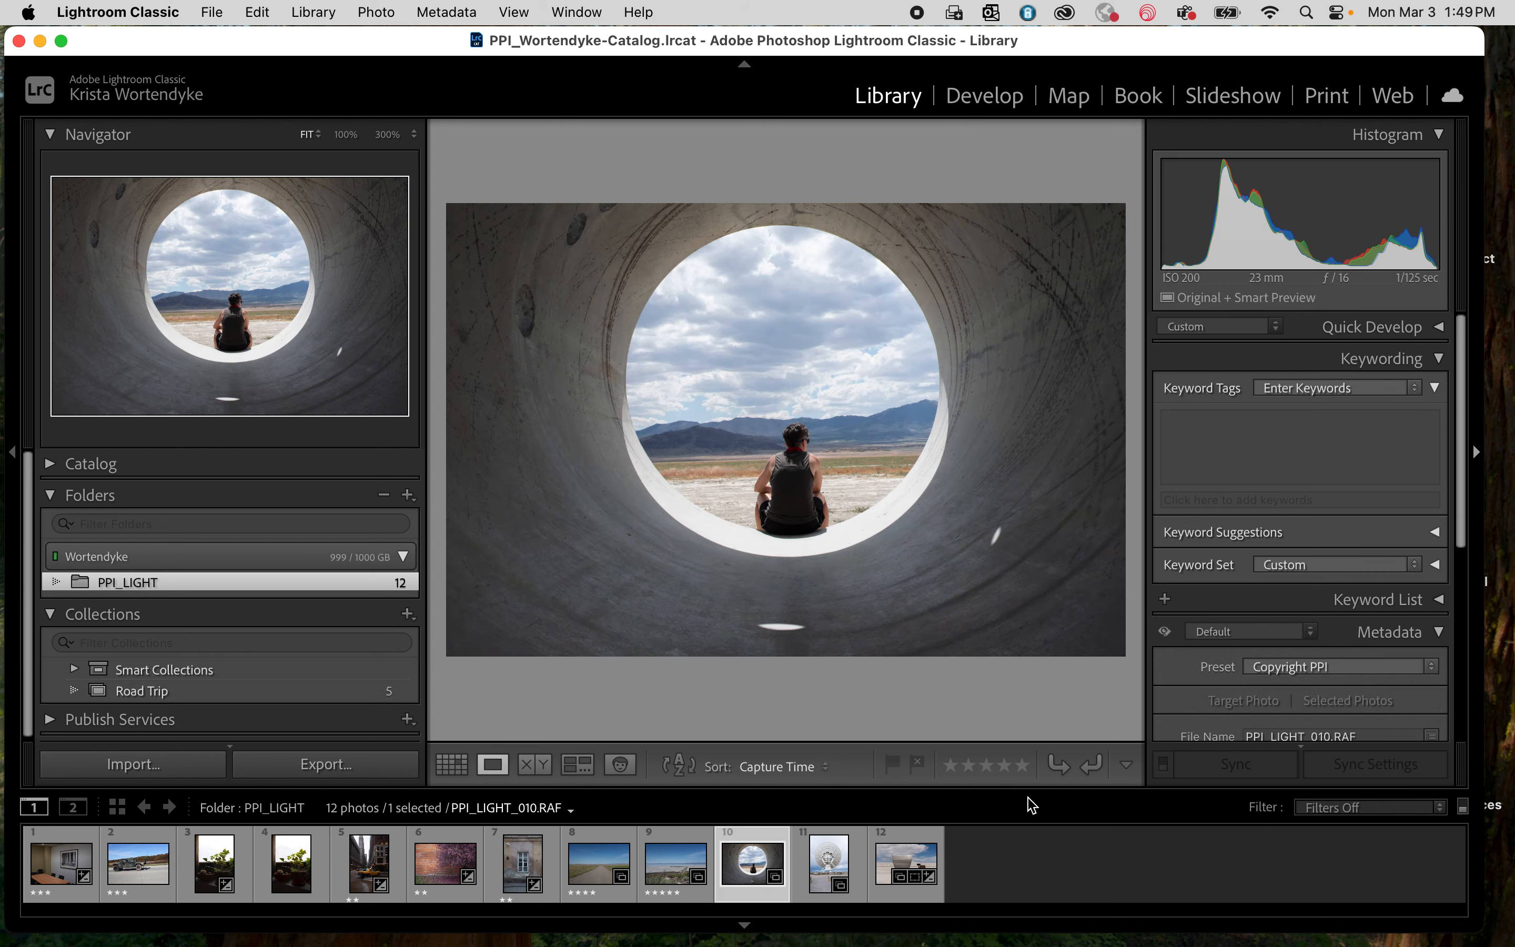
{"action": "left_click", "coordinate": [451, 12]}
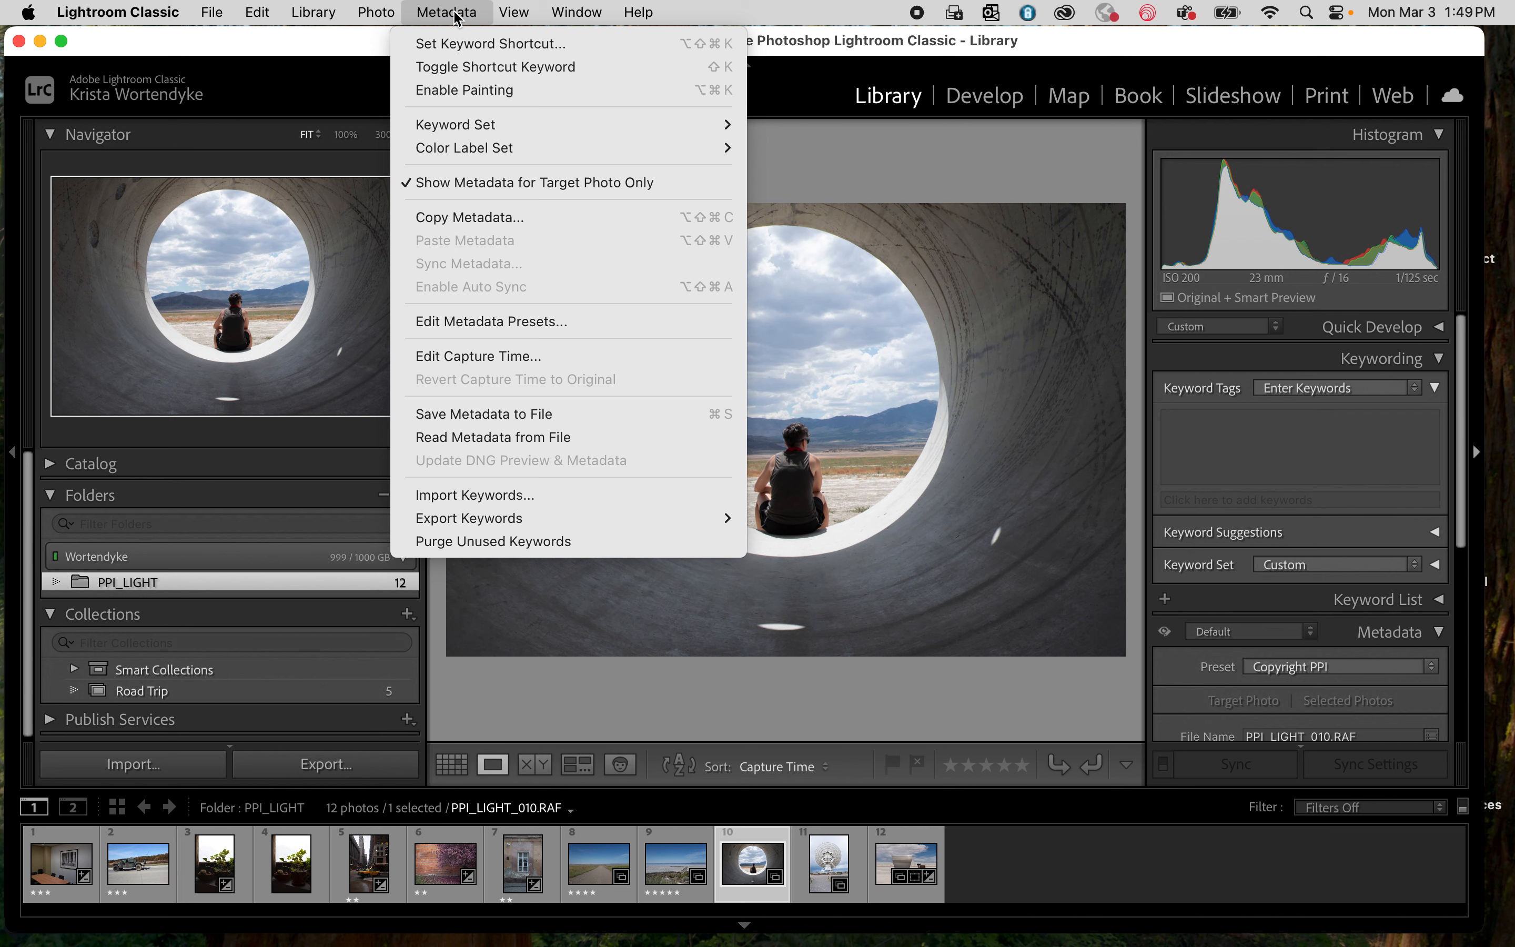
{"action": "mouse_move", "coordinate": [378, 16]}
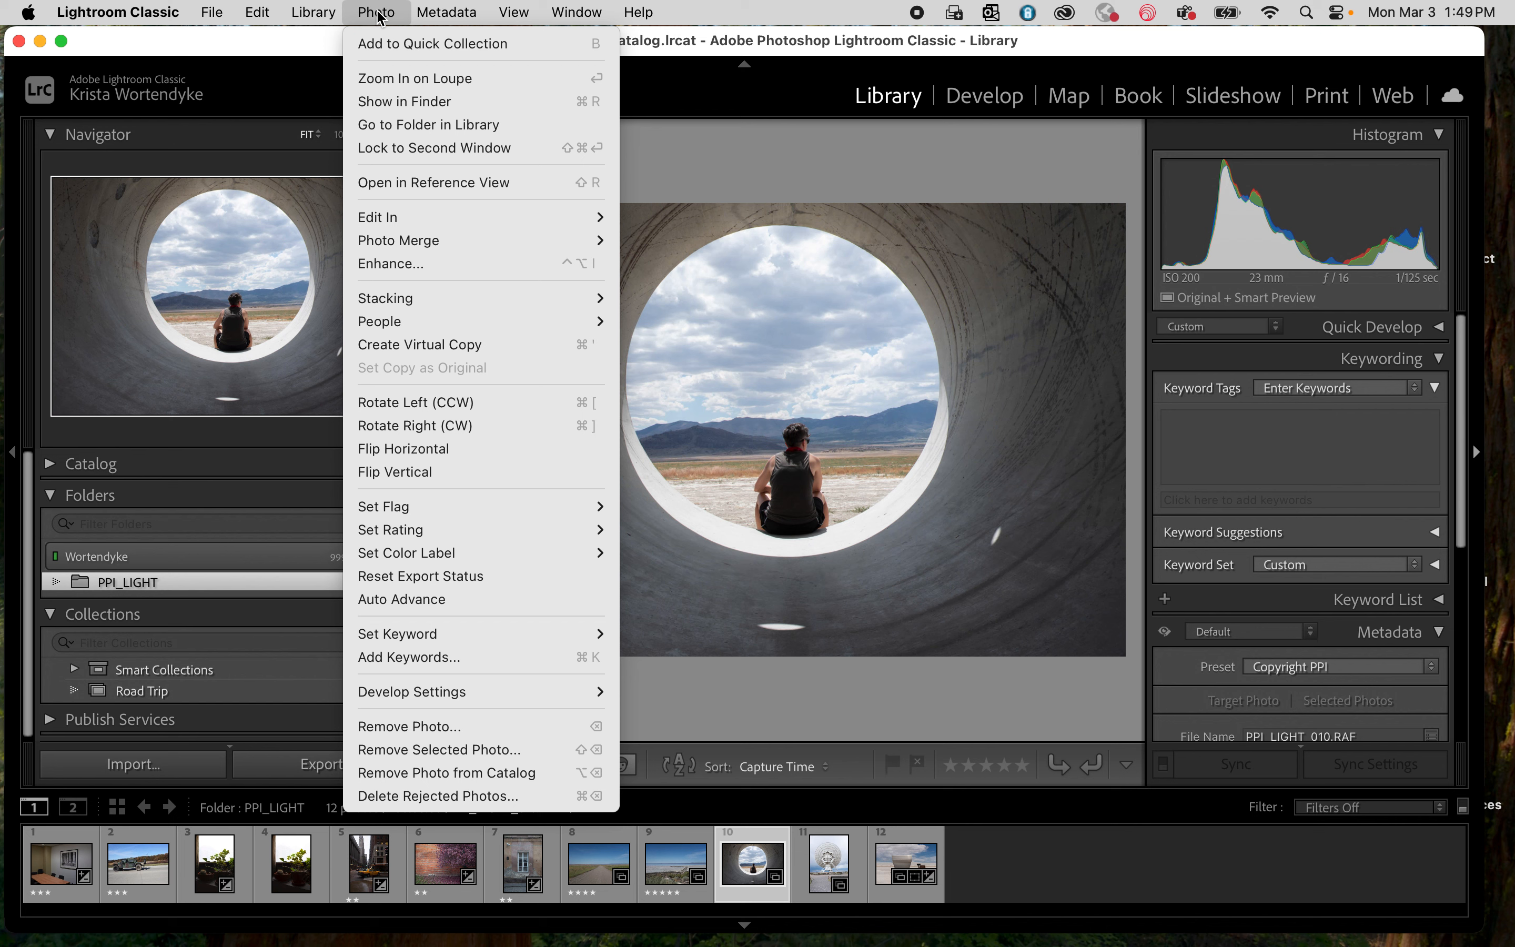
{"action": "mouse_move", "coordinate": [442, 537]}
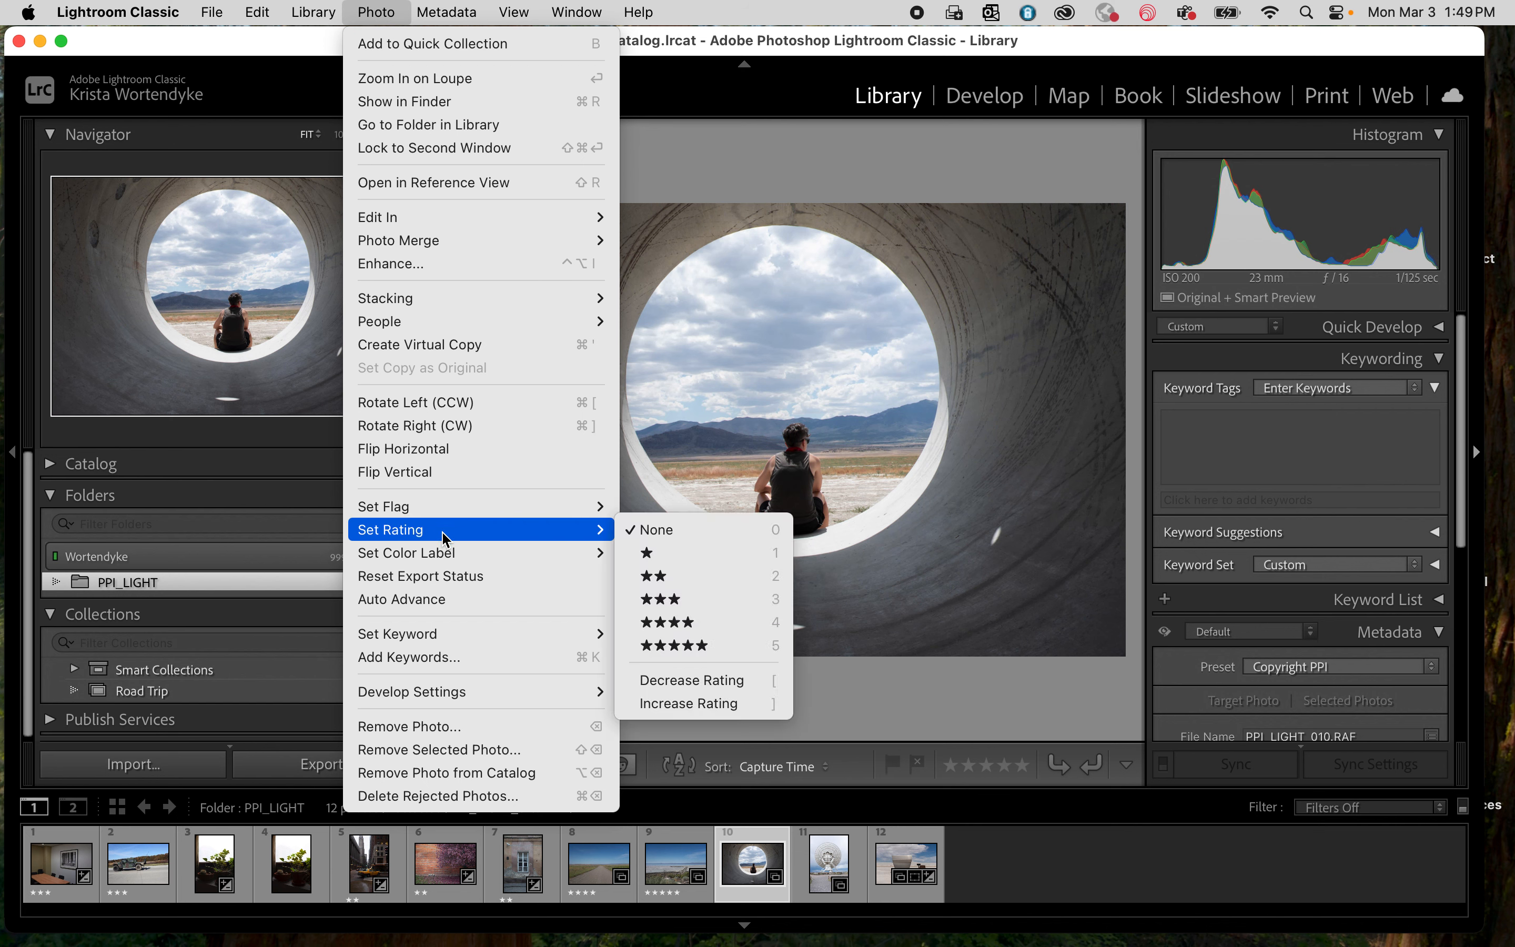
{"action": "left_click", "coordinate": [687, 646]}
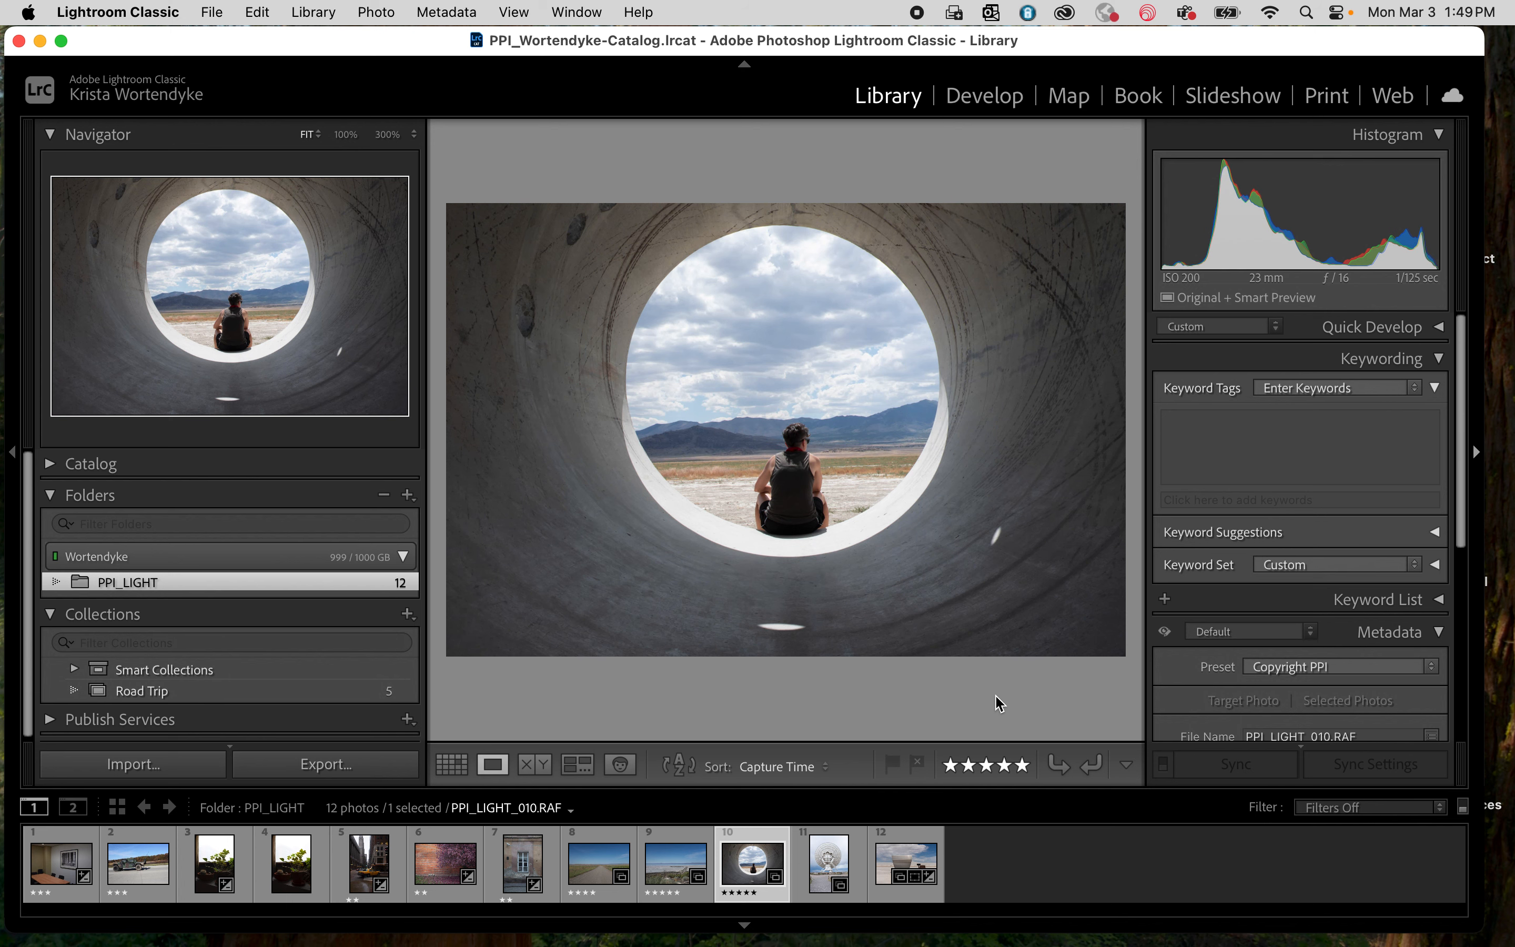
Step: Rate the radio telescope photo four stars and the corrugated metal shelter photo five stars
{"action": "key", "text": "Right"}
{"action": "key", "text": "4"}
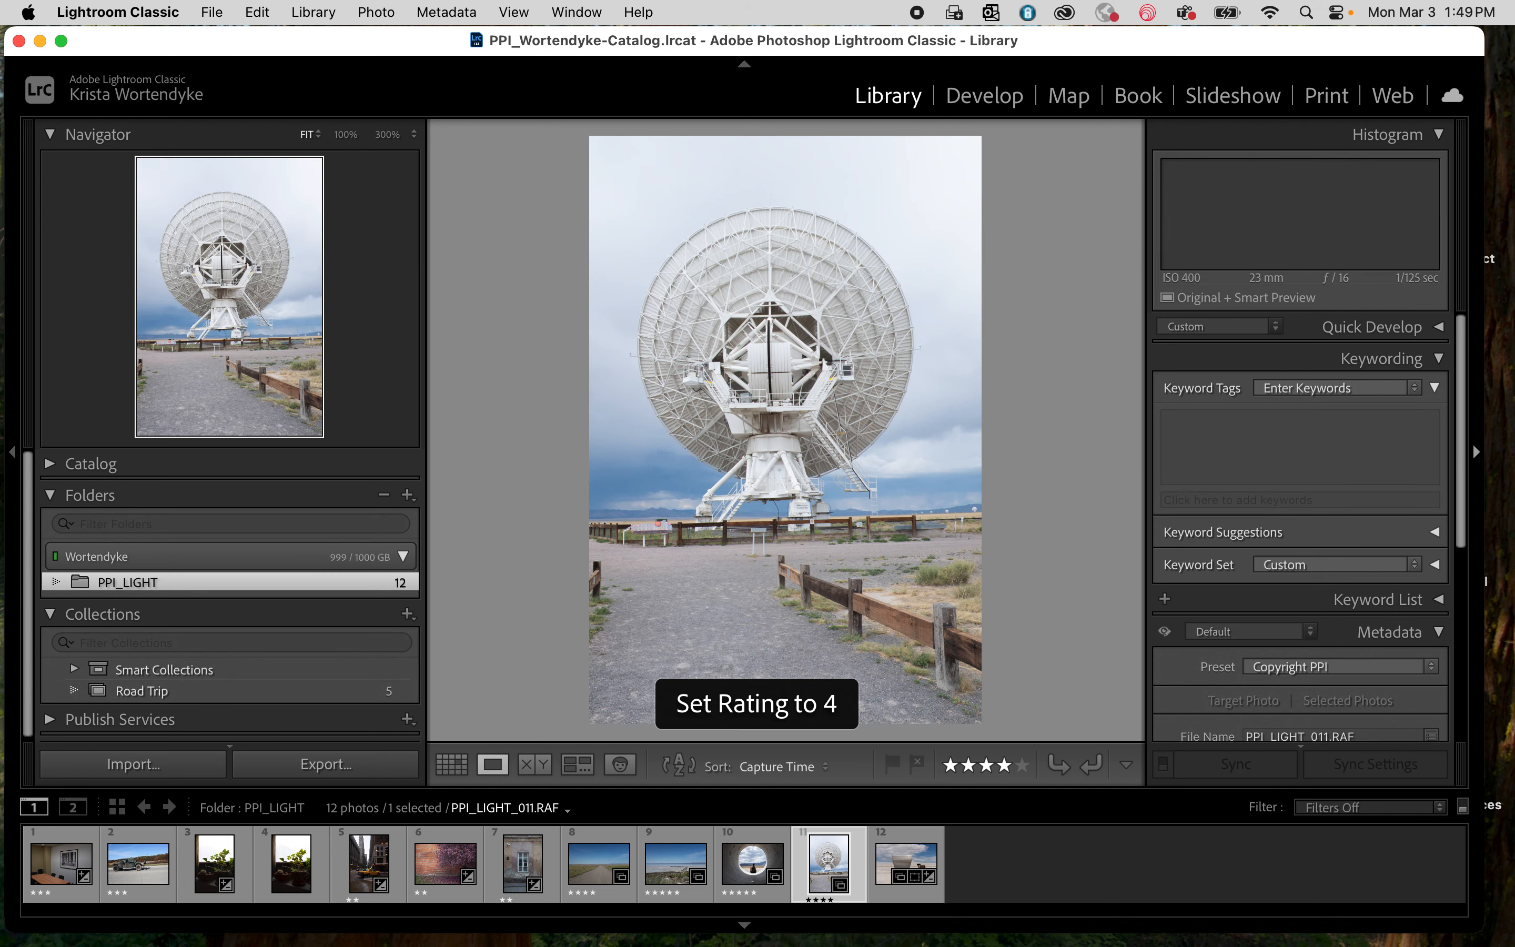
{"action": "key", "text": "Right"}
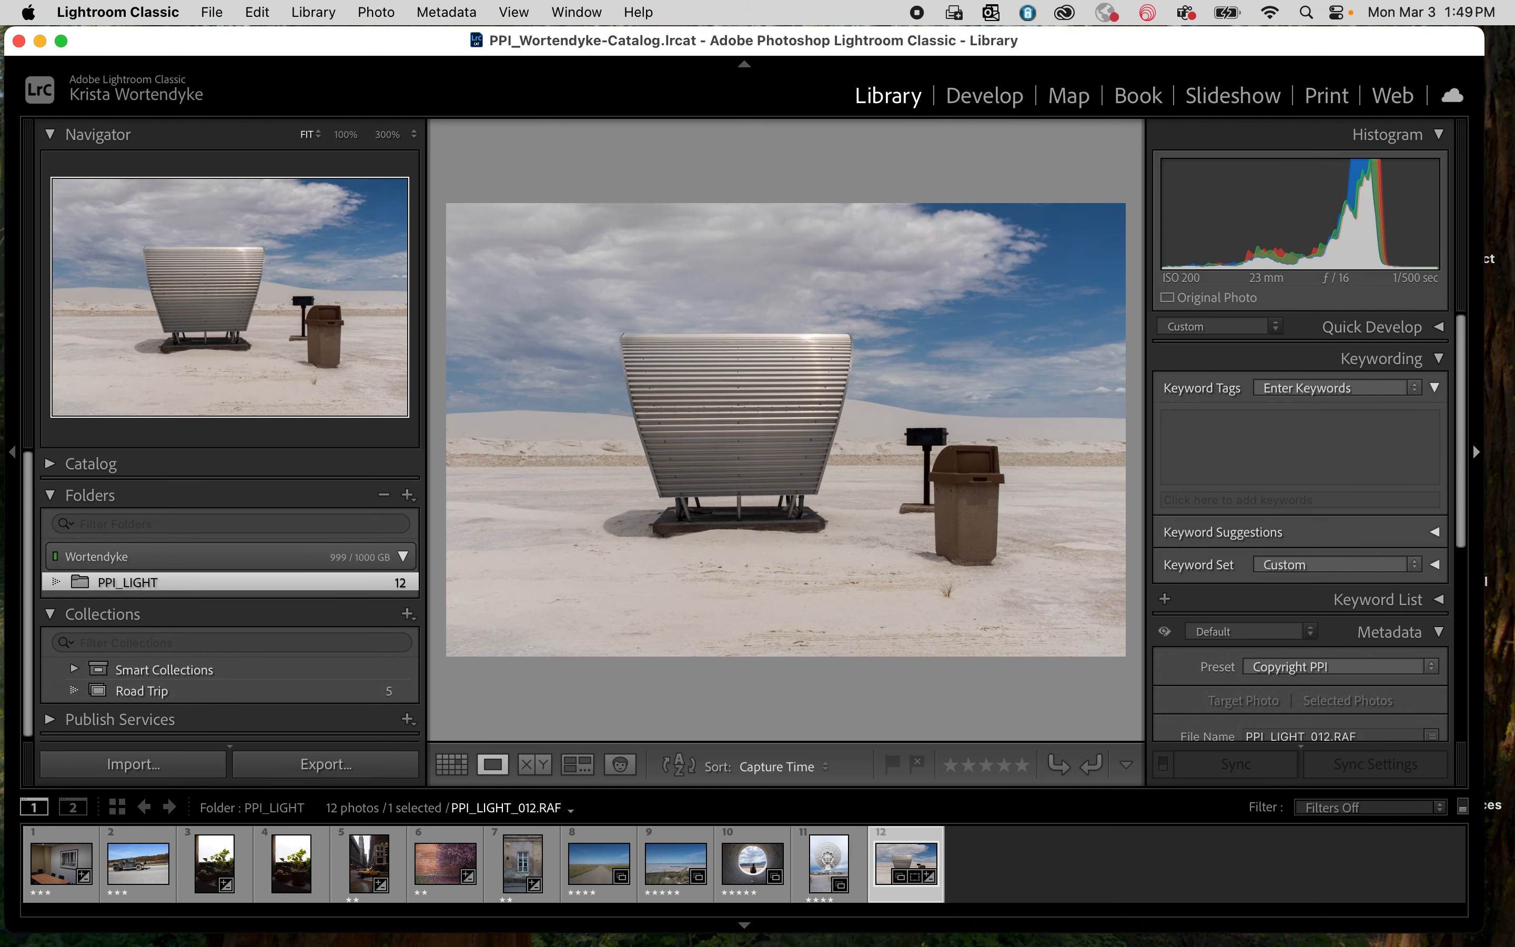
{"action": "key", "text": "5"}
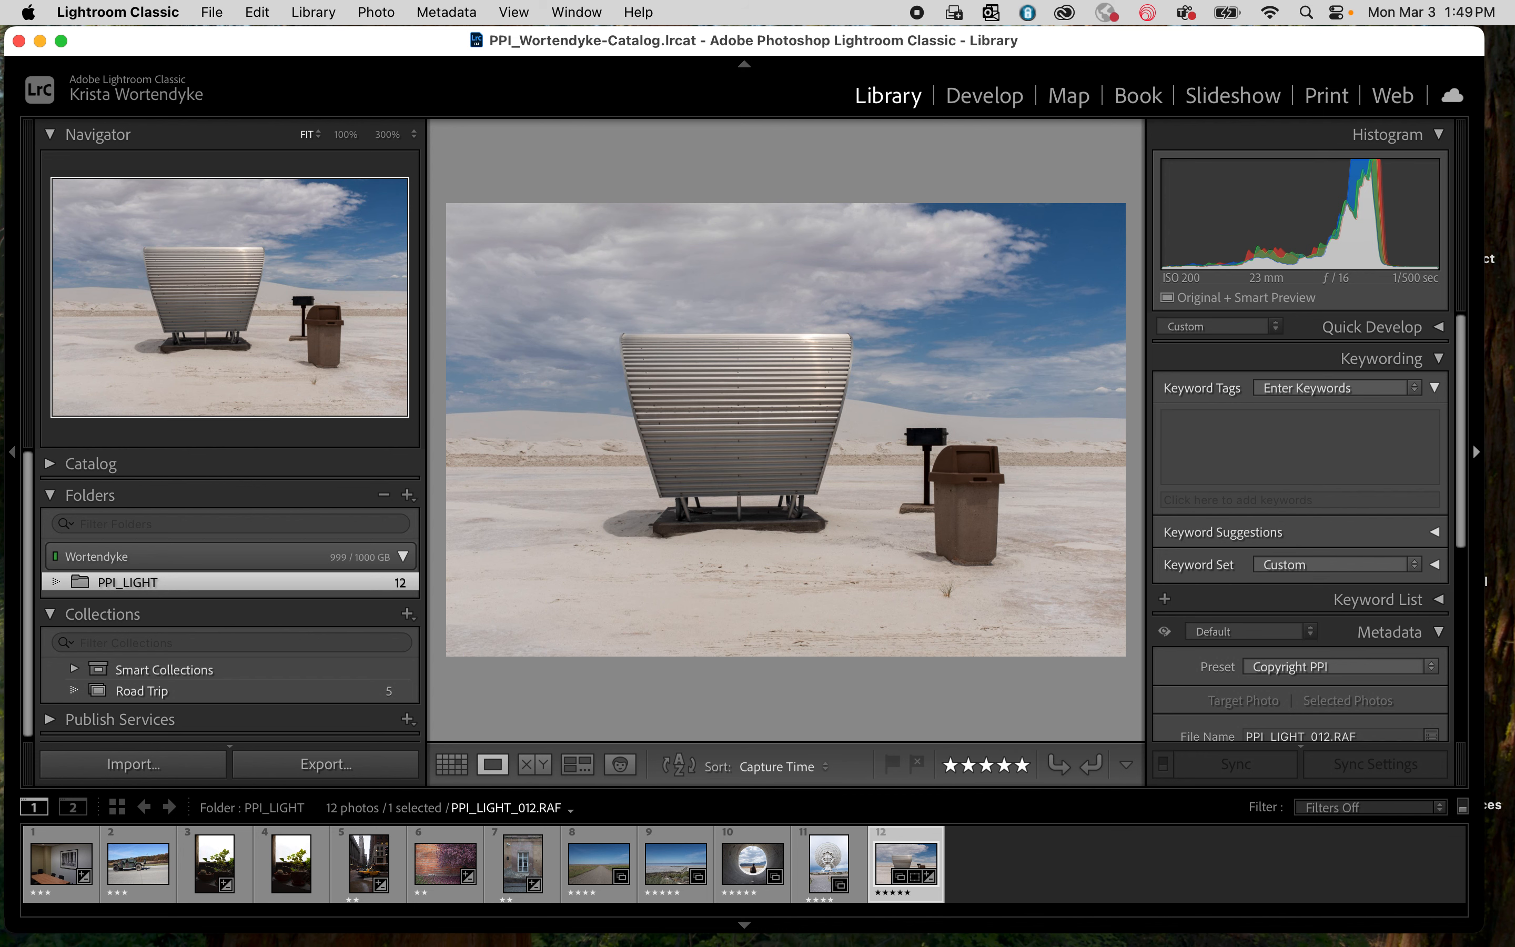
Step: Return to Grid view and filter the folder by attribute to photos rated three stars and higher
{"action": "key", "text": "g"}
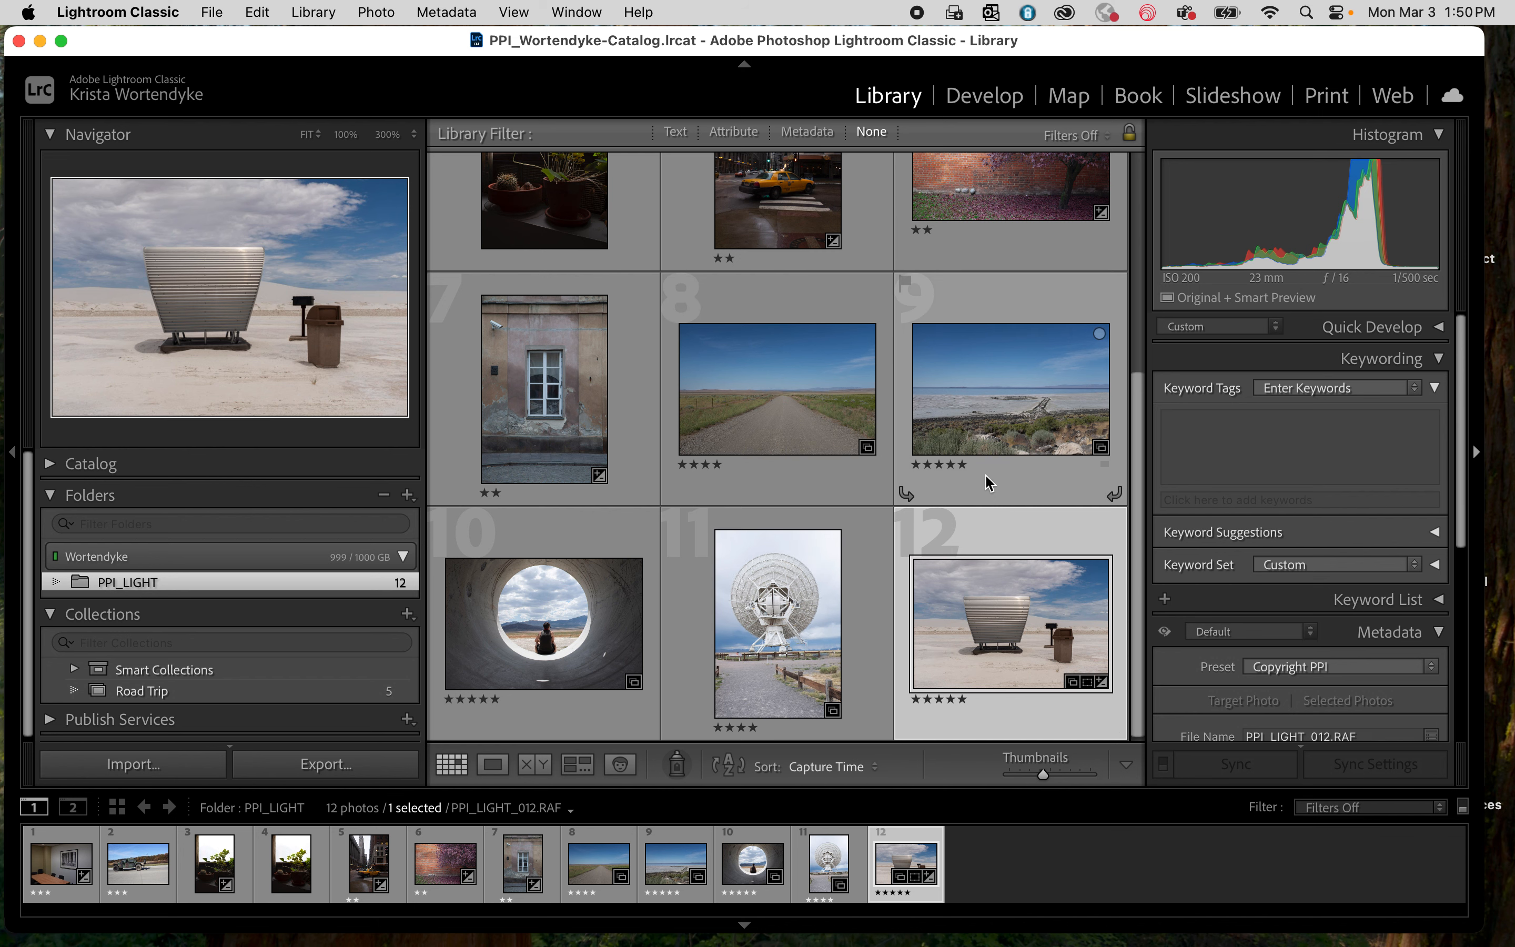
{"action": "scroll", "coordinate": [895, 358], "scroll_direction": "up", "scroll_amount": 3}
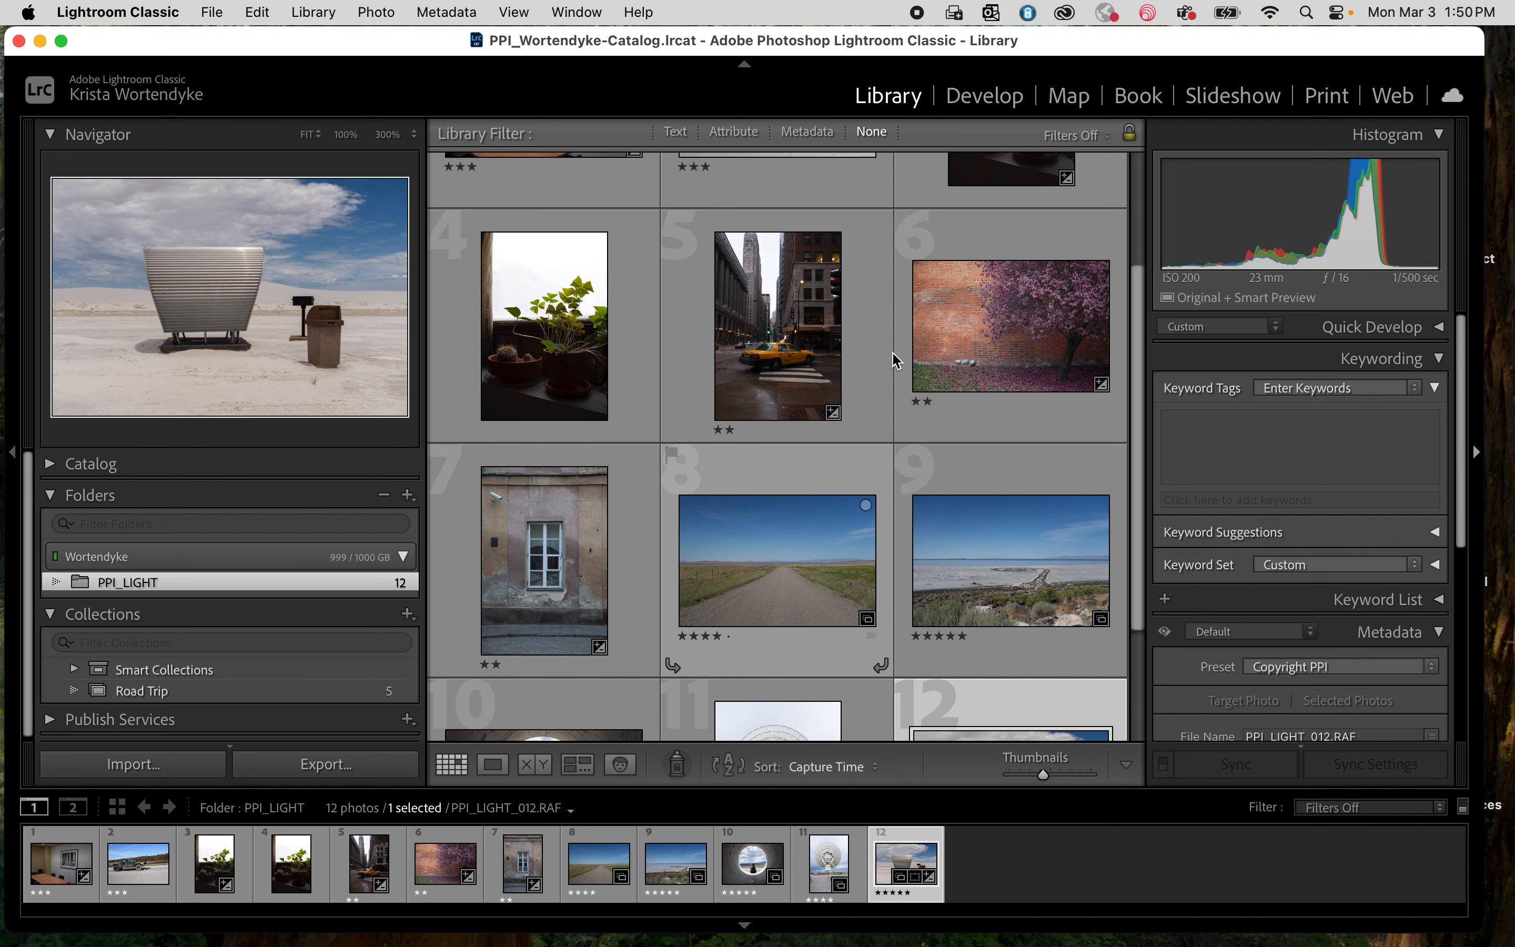
{"action": "scroll", "coordinate": [895, 359], "scroll_direction": "up", "scroll_amount": 3}
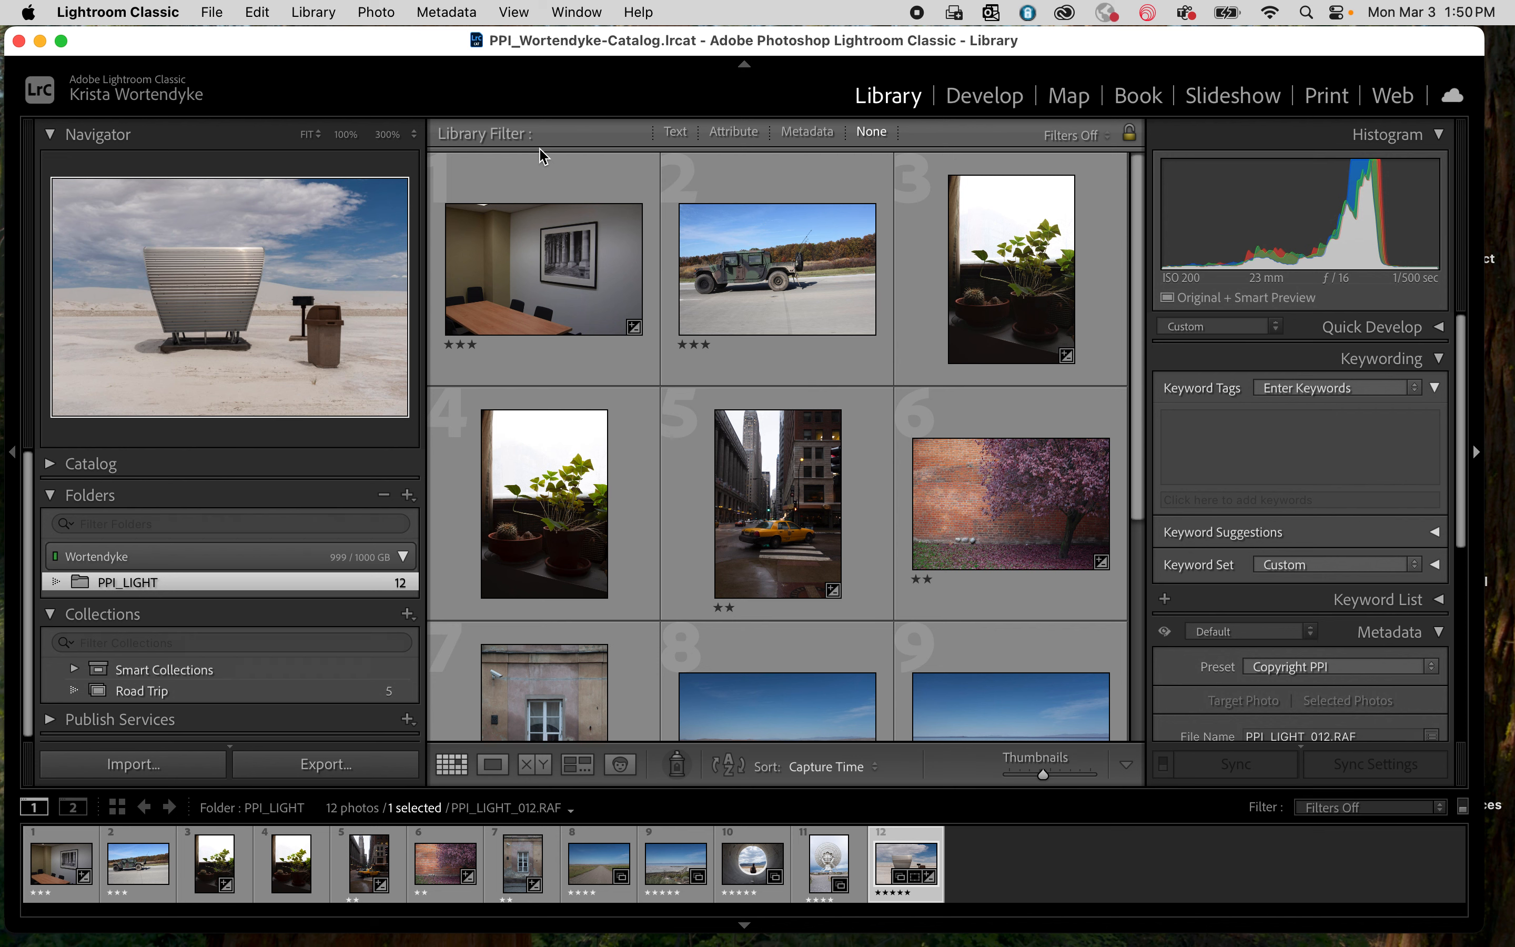
{"action": "left_click", "coordinate": [734, 132]}
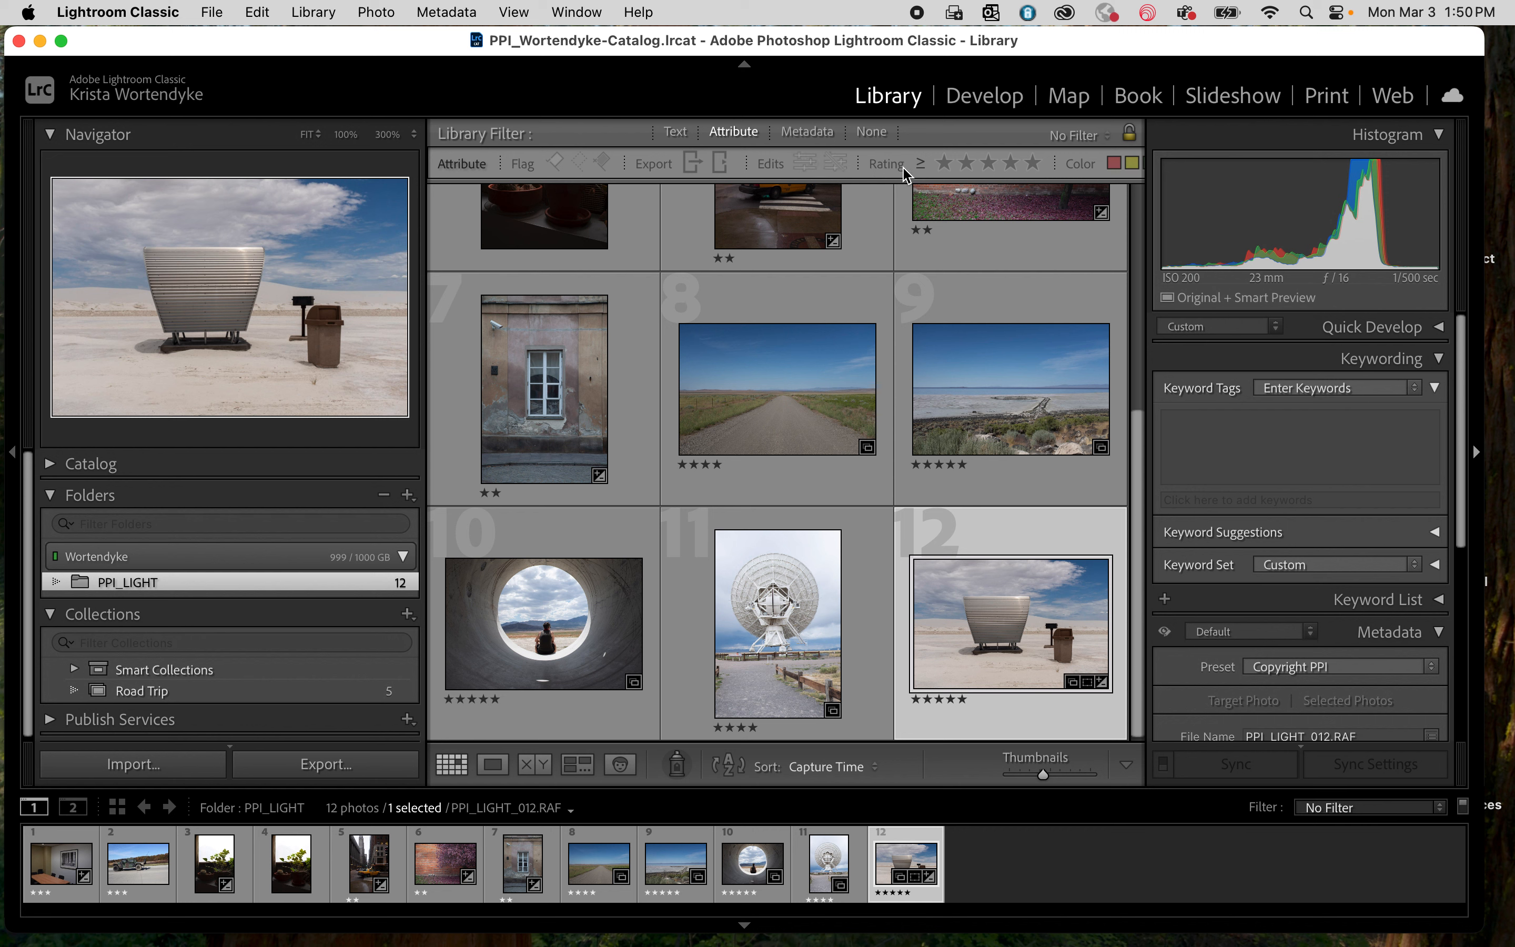
{"action": "left_click", "coordinate": [988, 164]}
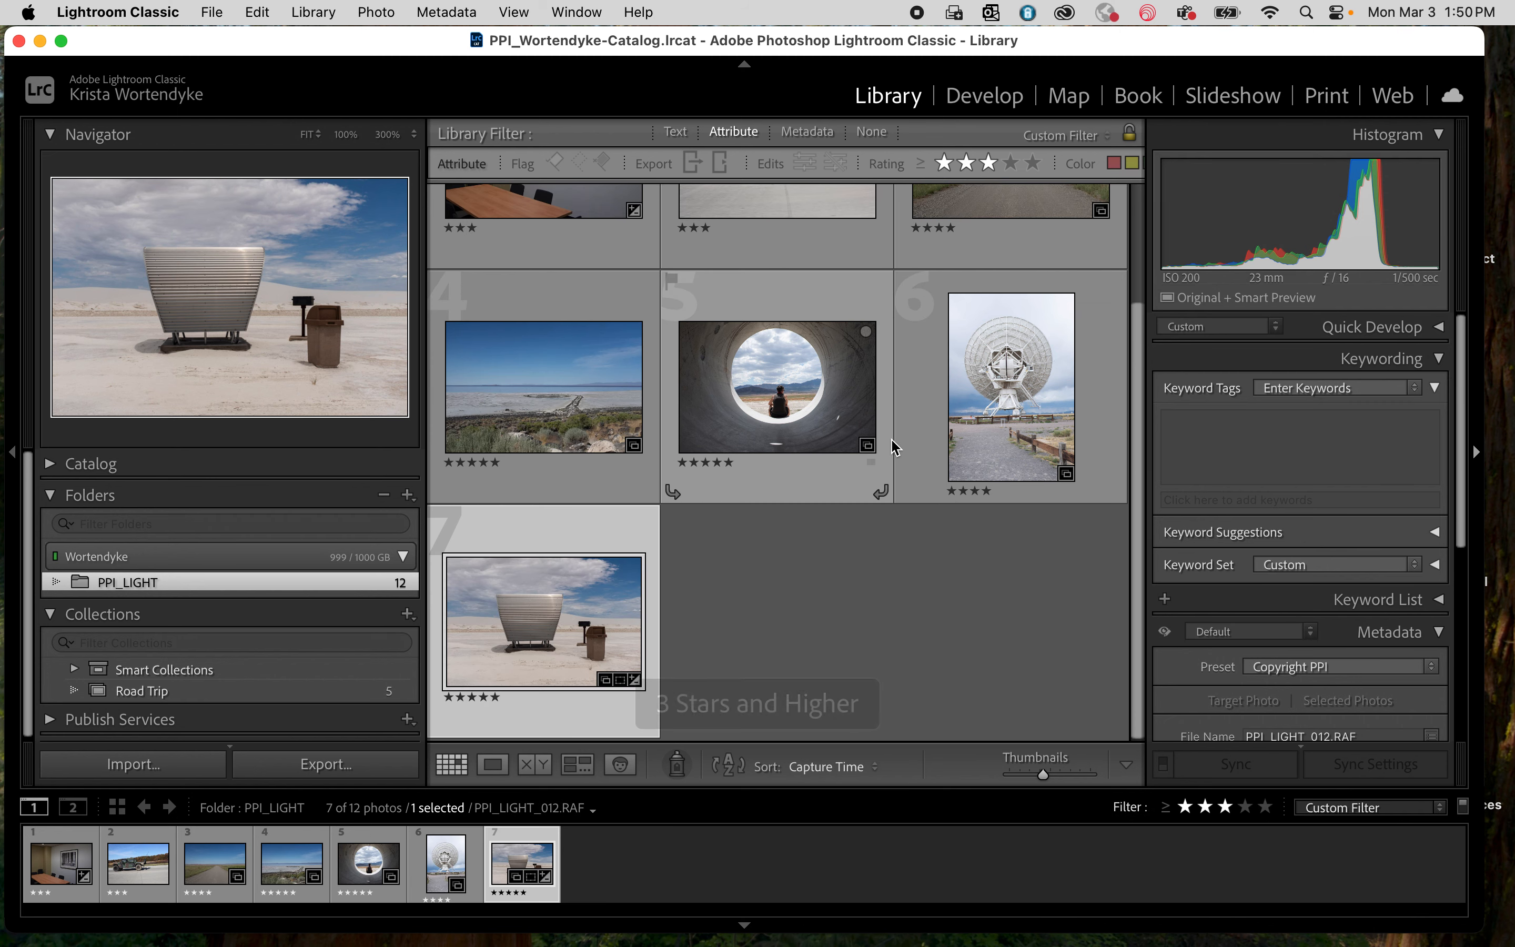
{"action": "scroll", "coordinate": [891, 441], "scroll_direction": "up", "scroll_amount": 3}
{"action": "scroll", "coordinate": [893, 440], "scroll_direction": "down", "scroll_amount": 3}
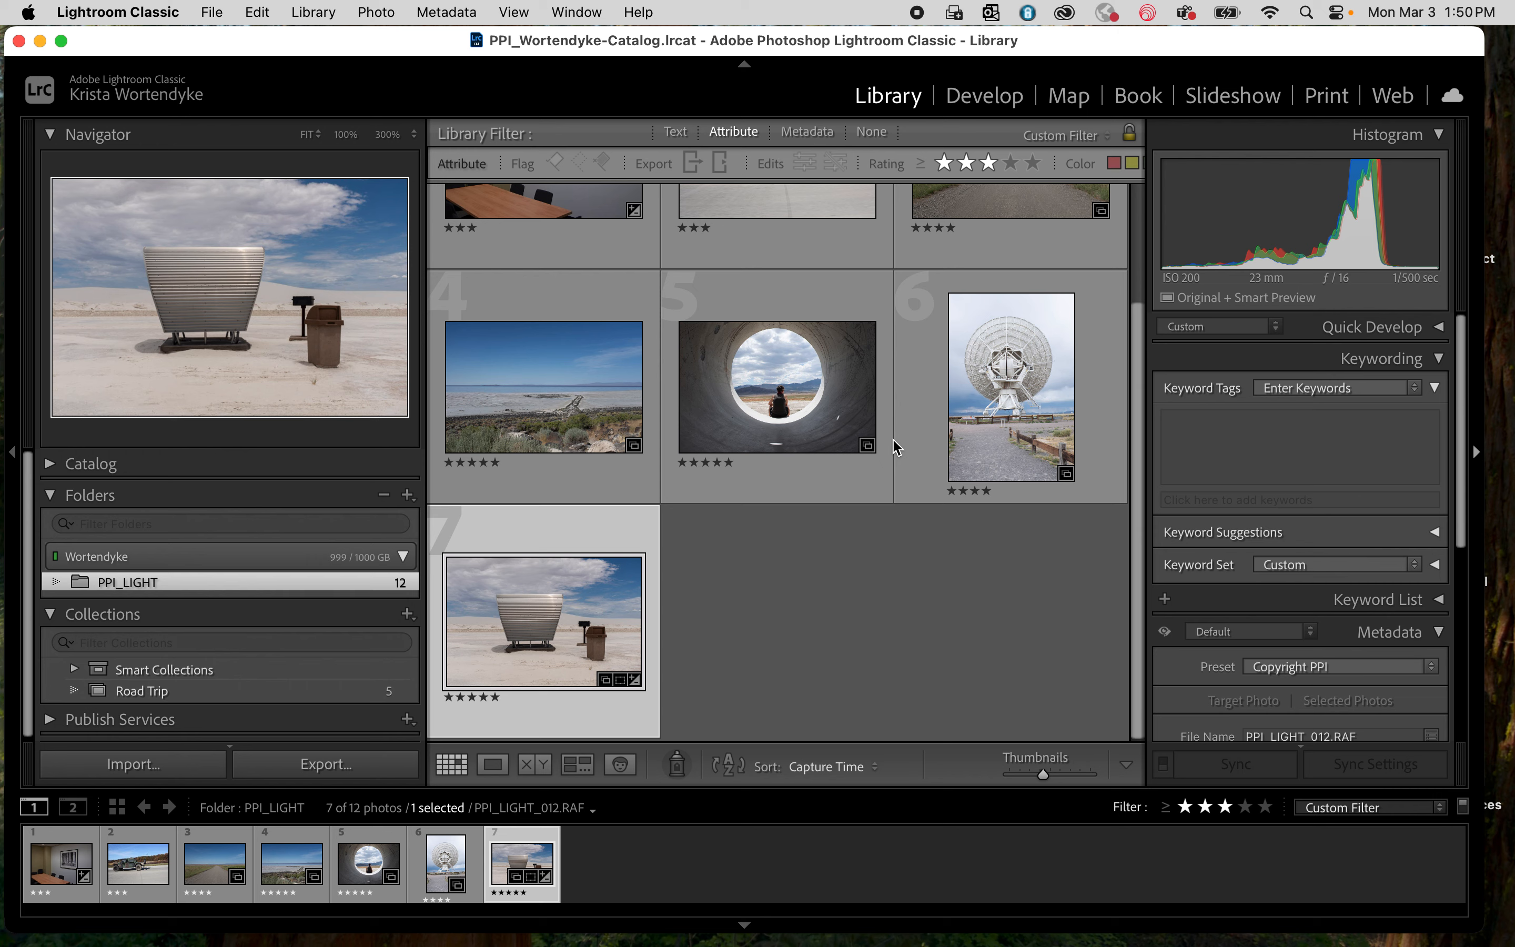
{"action": "scroll", "coordinate": [897, 447], "scroll_direction": "up", "scroll_amount": 3}
{"action": "scroll", "coordinate": [896, 447], "scroll_direction": "down", "scroll_amount": 3}
{"action": "scroll", "coordinate": [896, 448], "scroll_direction": "up", "scroll_amount": 3}
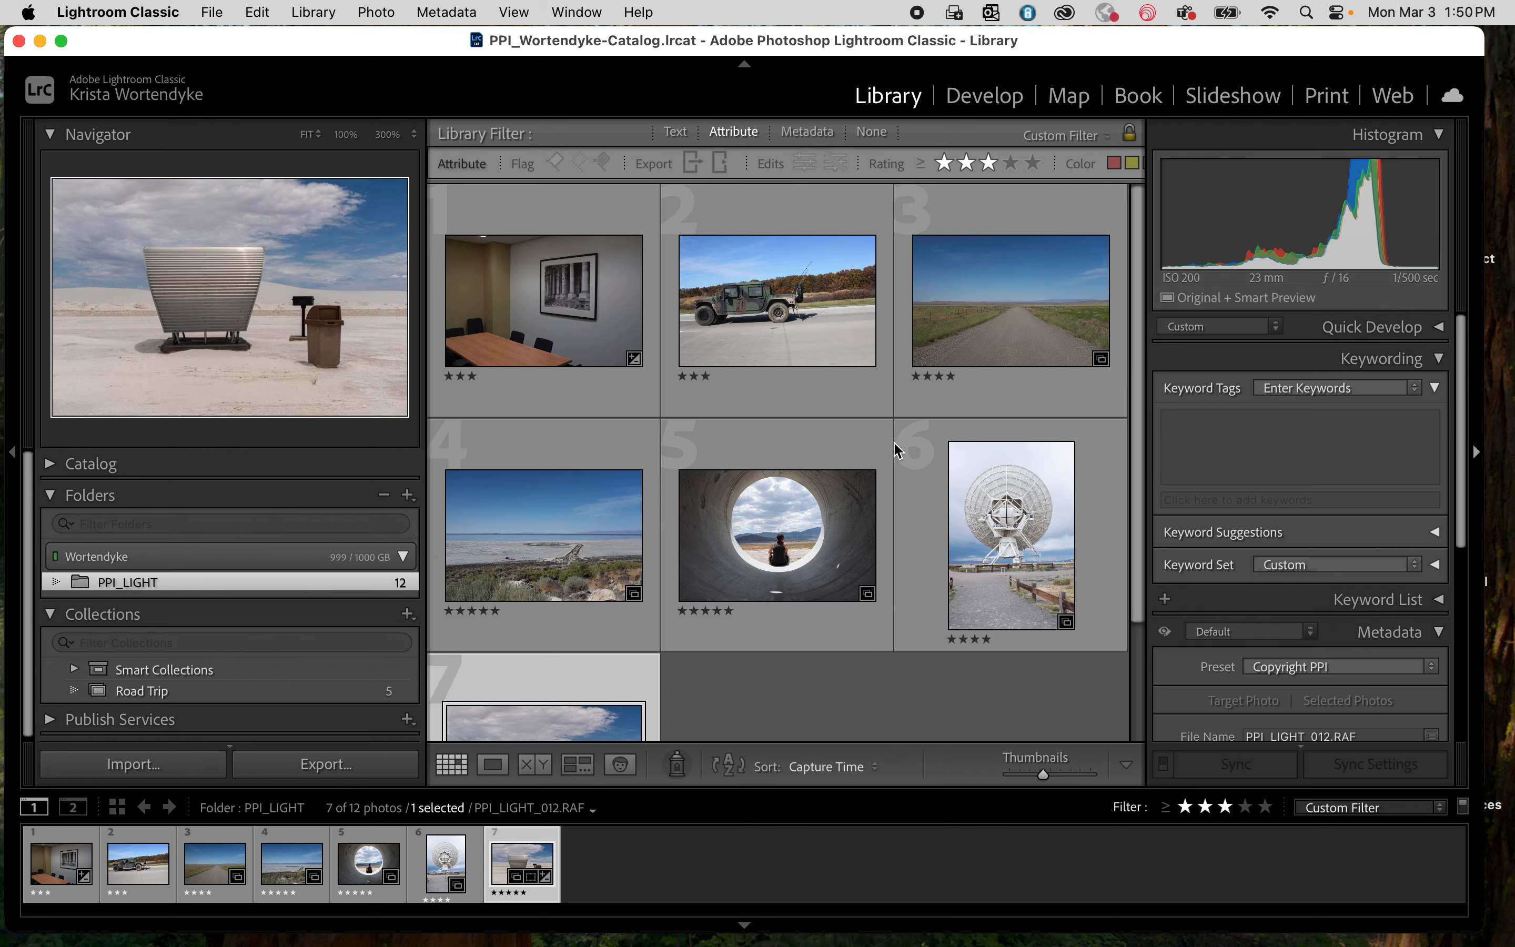
Step: Open the conference room photo in Loupe view and examine the available flag options
{"action": "double_click", "coordinate": [569, 332]}
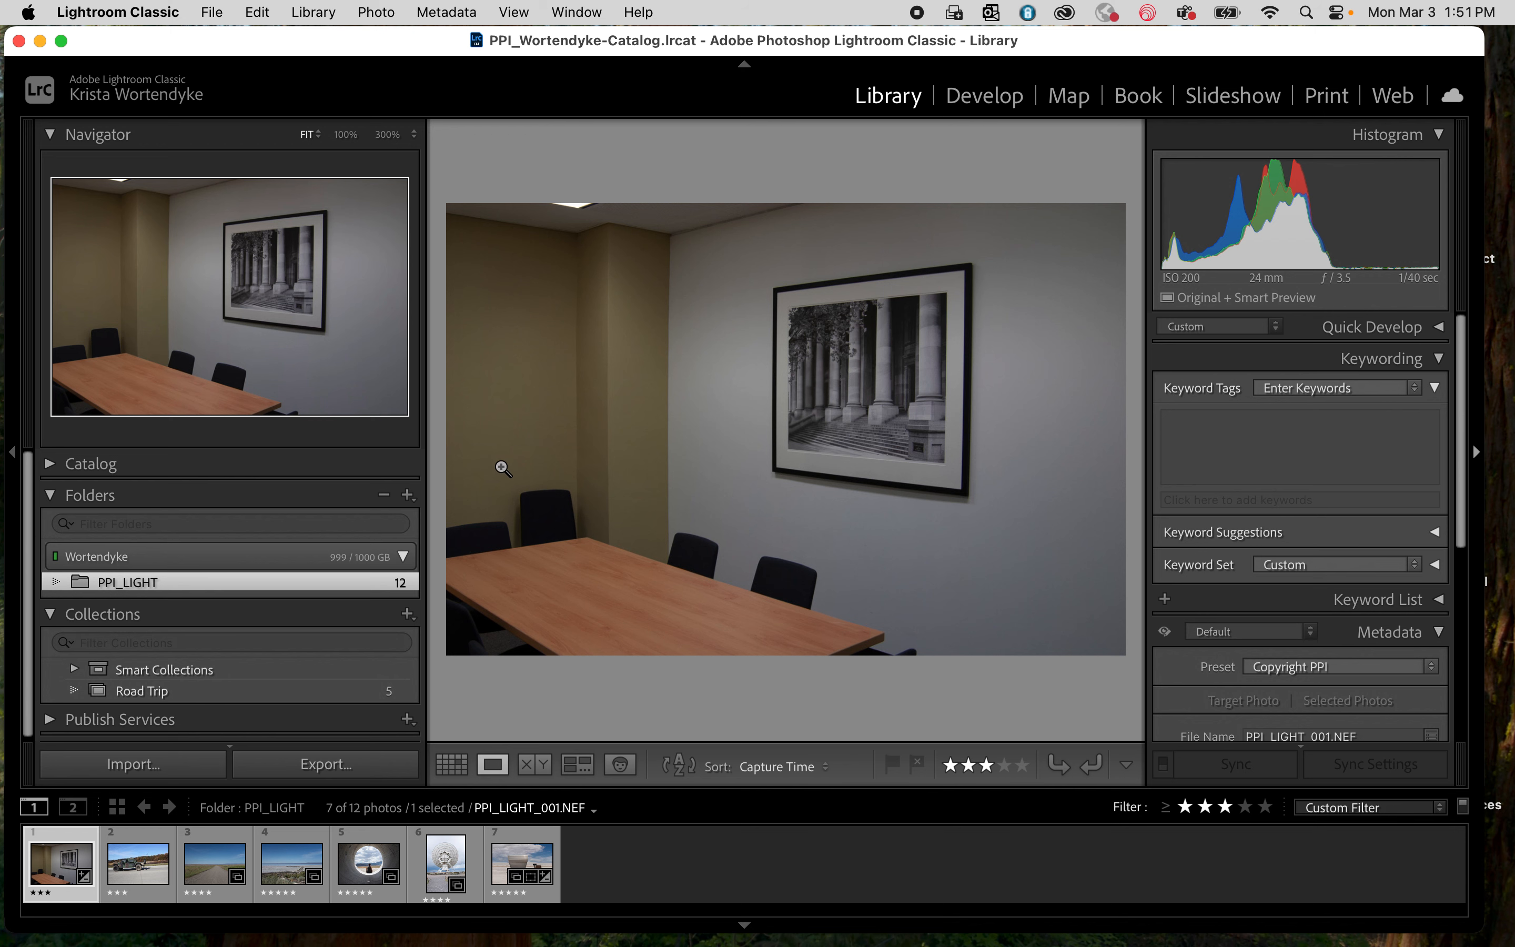
{"action": "left_click", "coordinate": [384, 14]}
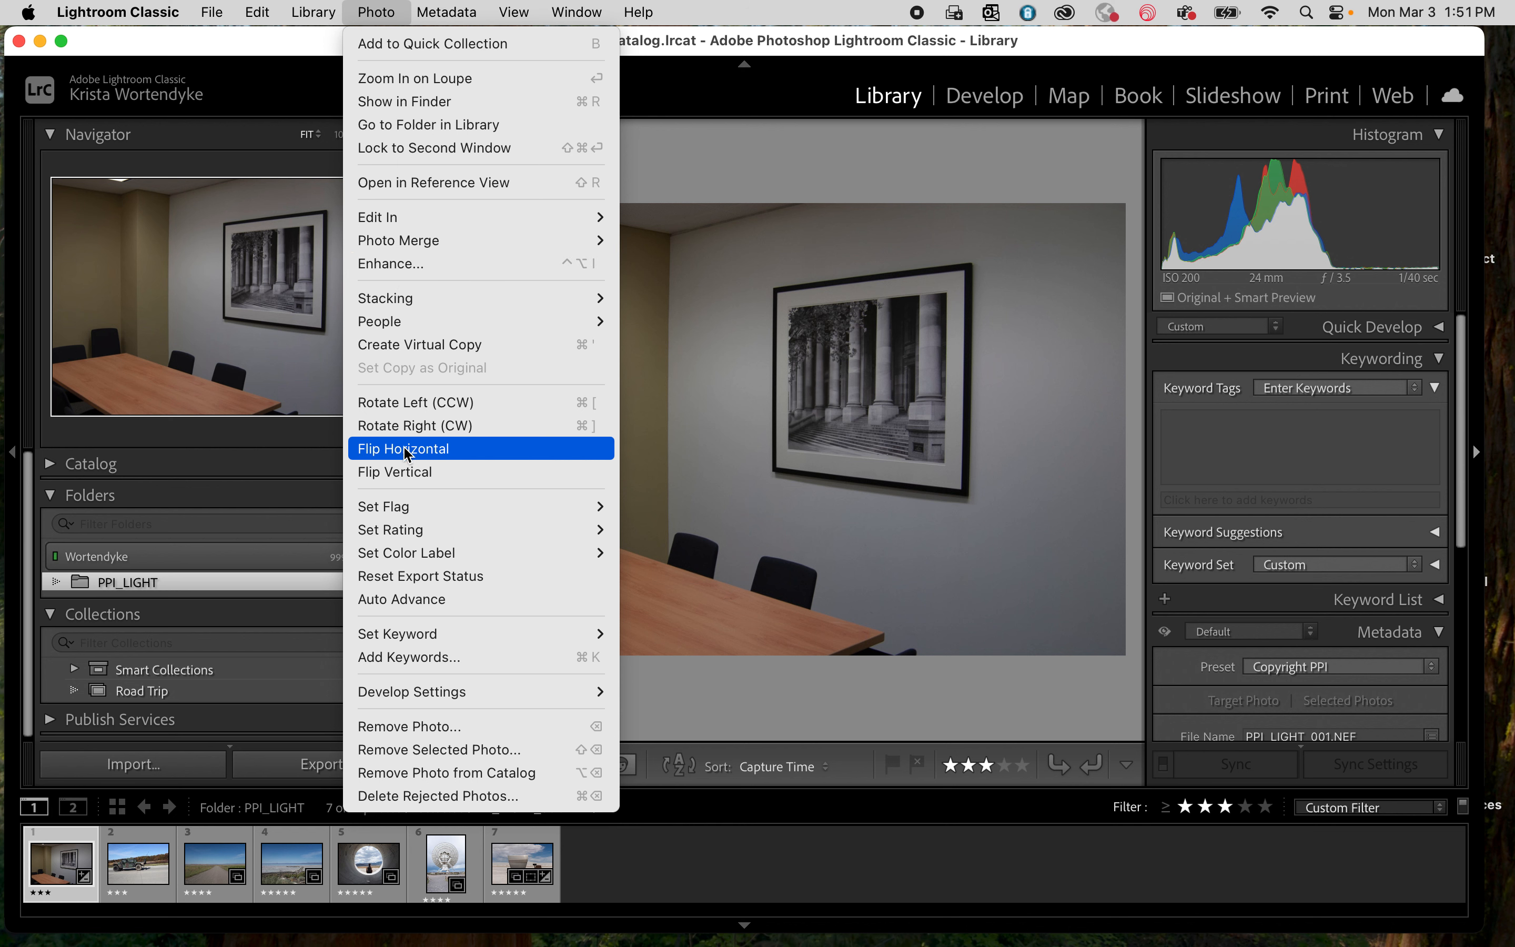
{"action": "mouse_move", "coordinate": [413, 510]}
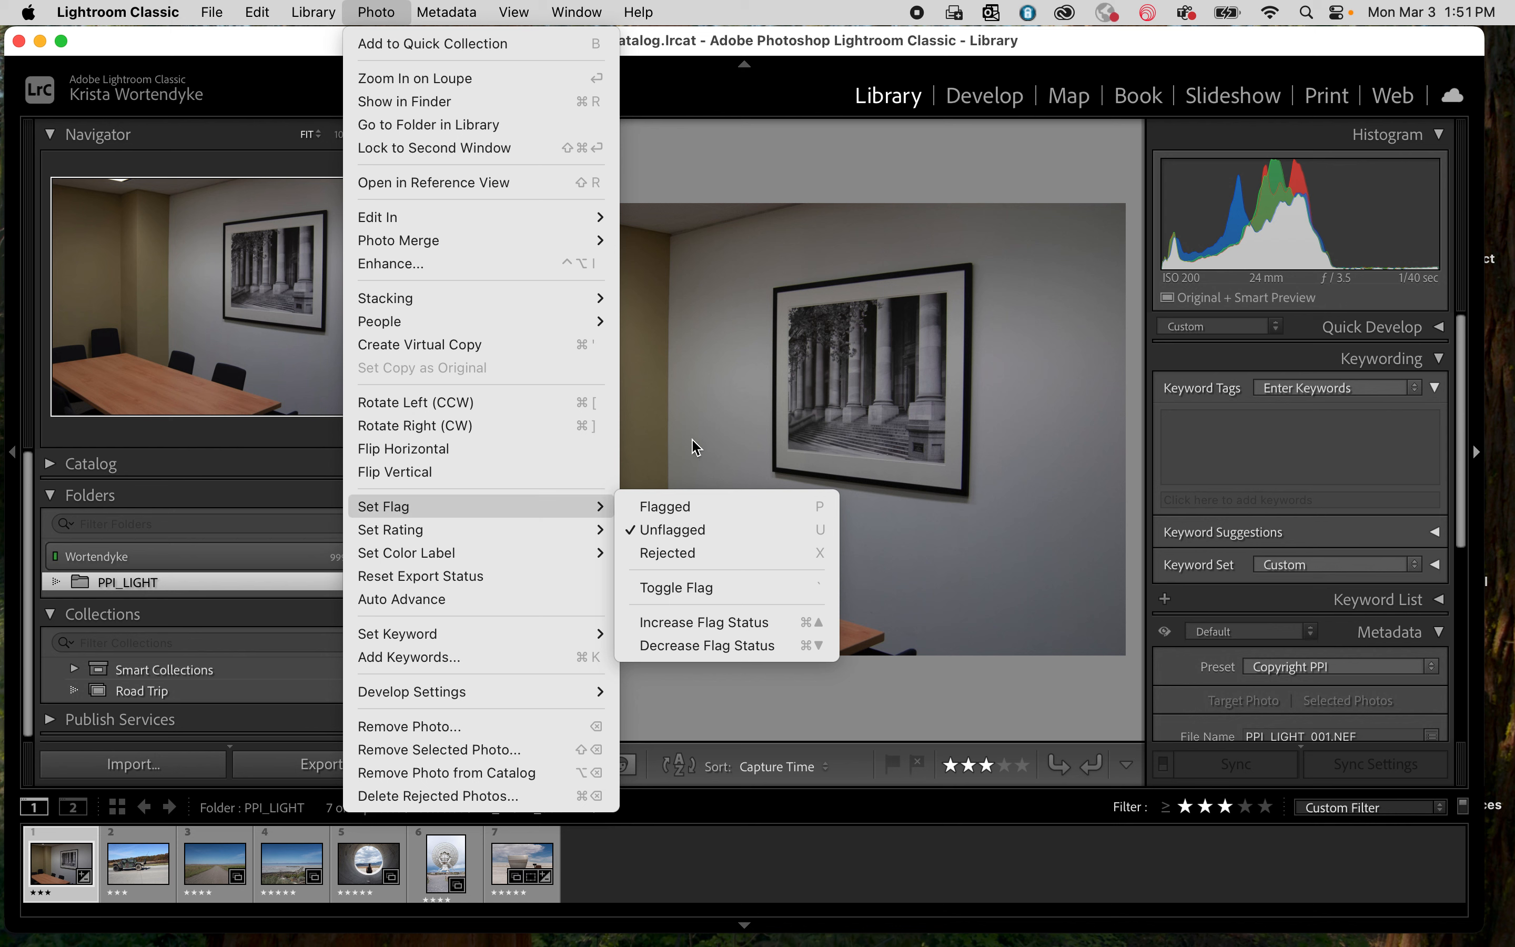
{"action": "left_click", "coordinate": [692, 181]}
Step: Flag the gravel road, lakeshore, concrete tunnel and metal shelter photos as picks, skipping the truck and radio telescope photos
{"action": "key", "text": "Right"}
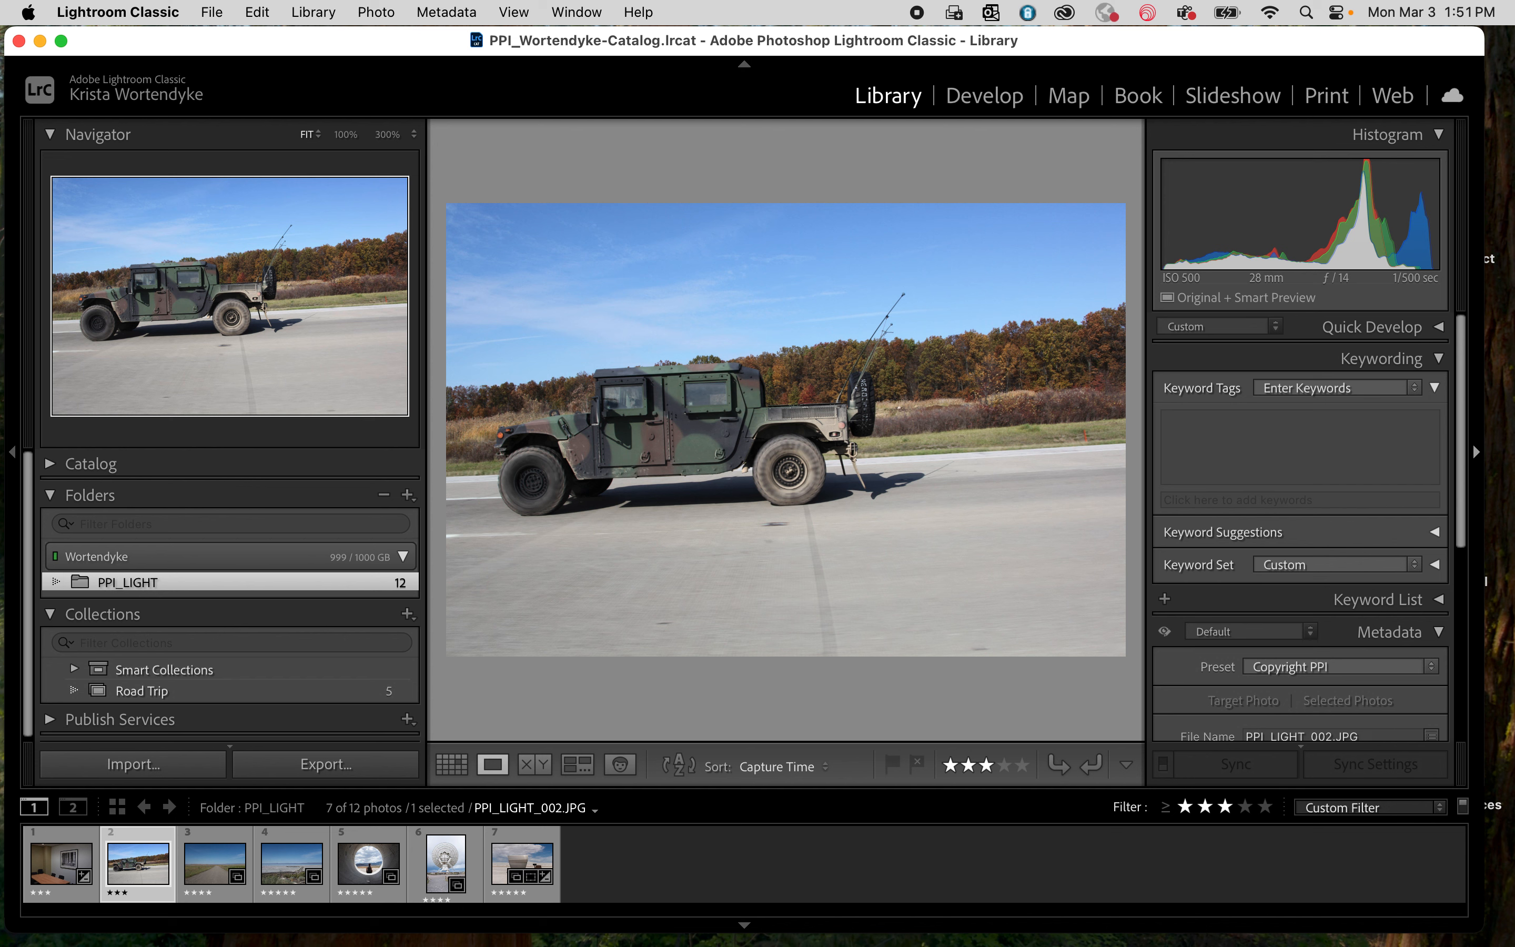
{"action": "key", "text": "Right"}
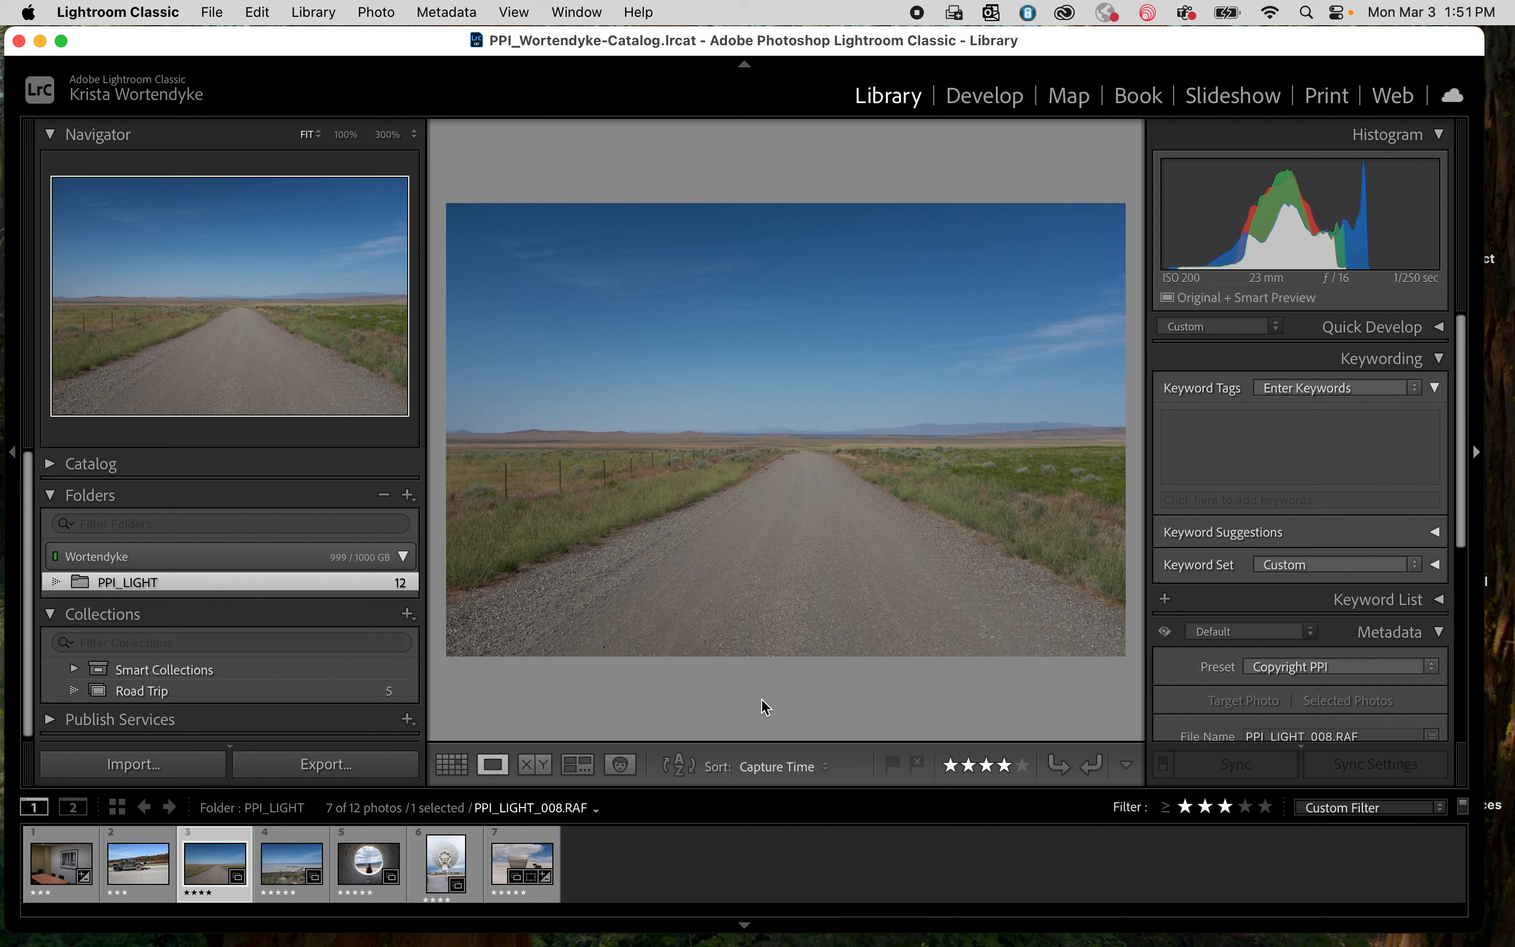
{"action": "key", "text": "p"}
{"action": "key", "text": "Right"}
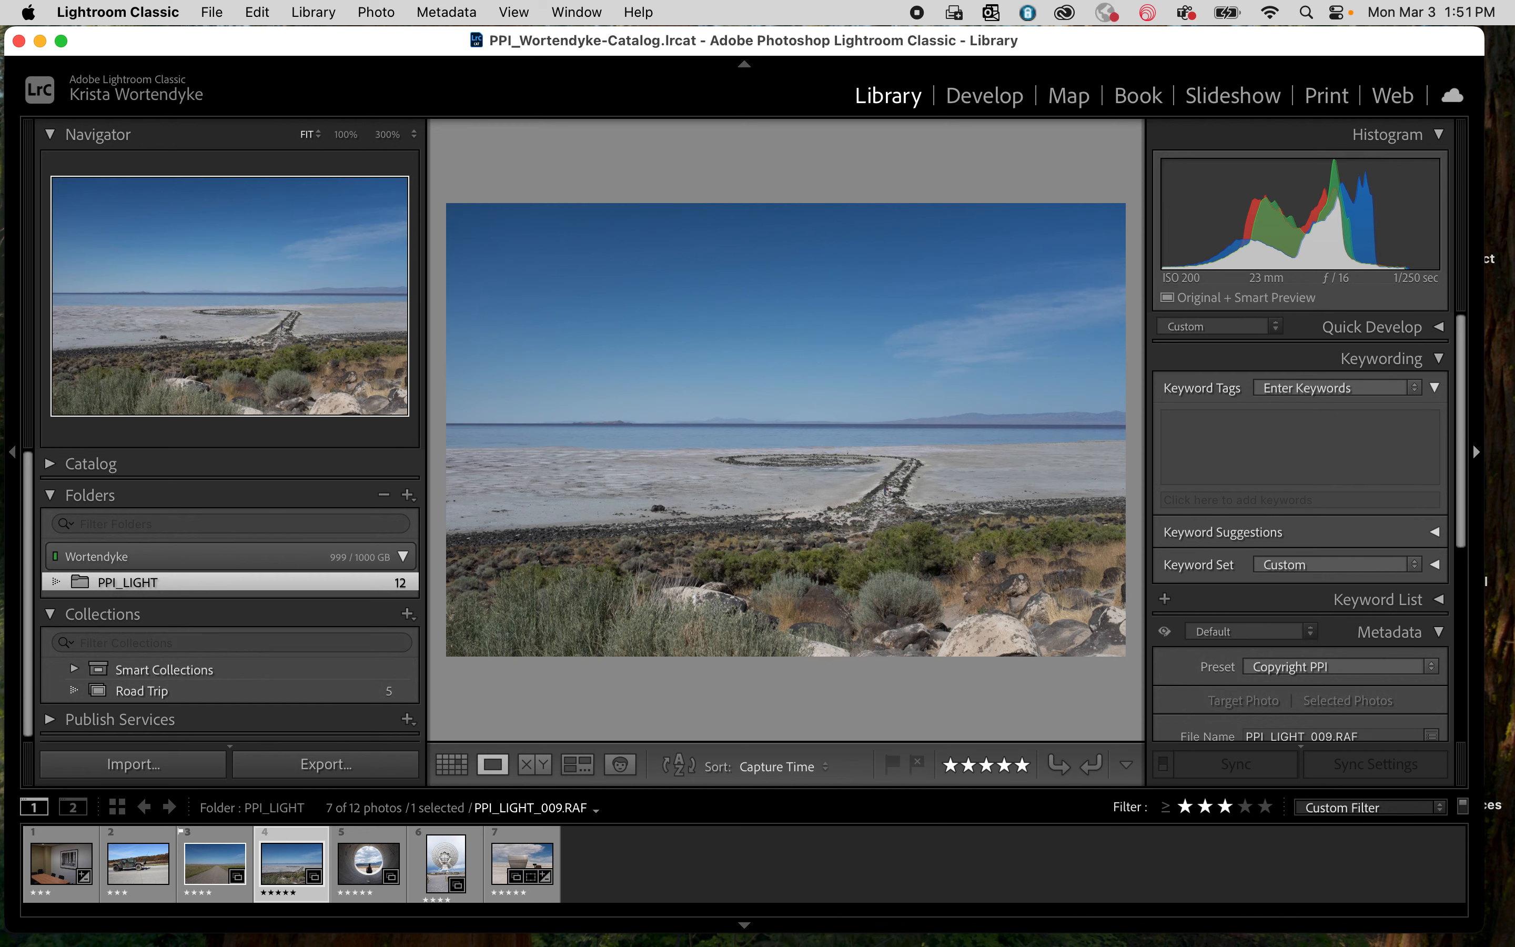
{"action": "key", "text": "p"}
{"action": "key", "text": "Right"}
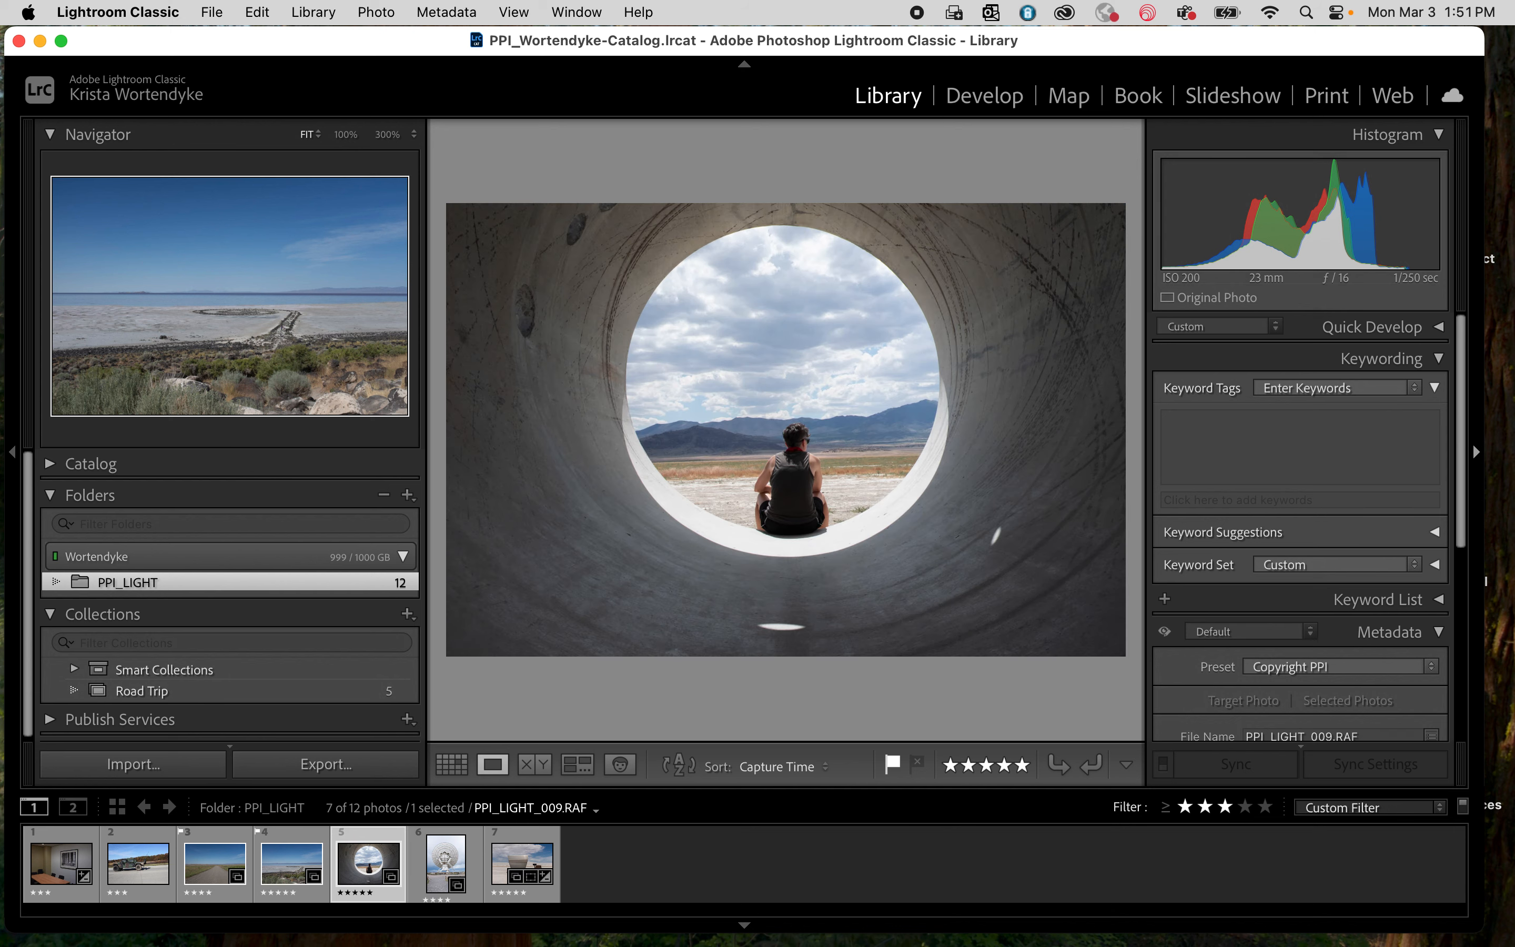
{"action": "key", "text": "p"}
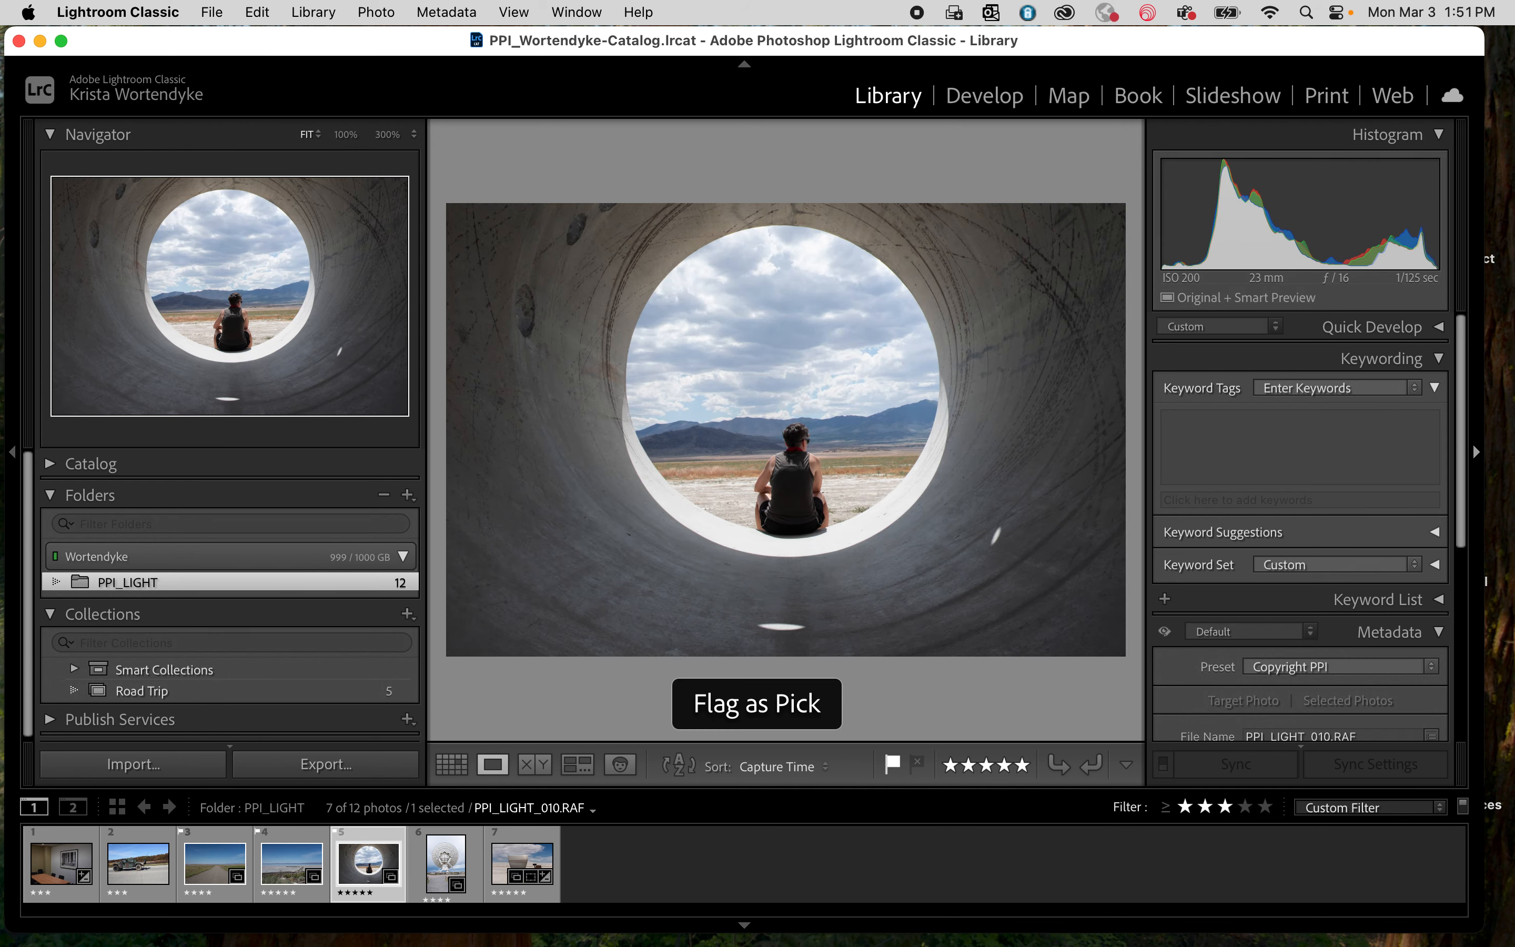
{"action": "key", "text": "Right"}
{"action": "key", "text": "Right"}
{"action": "key", "text": "p"}
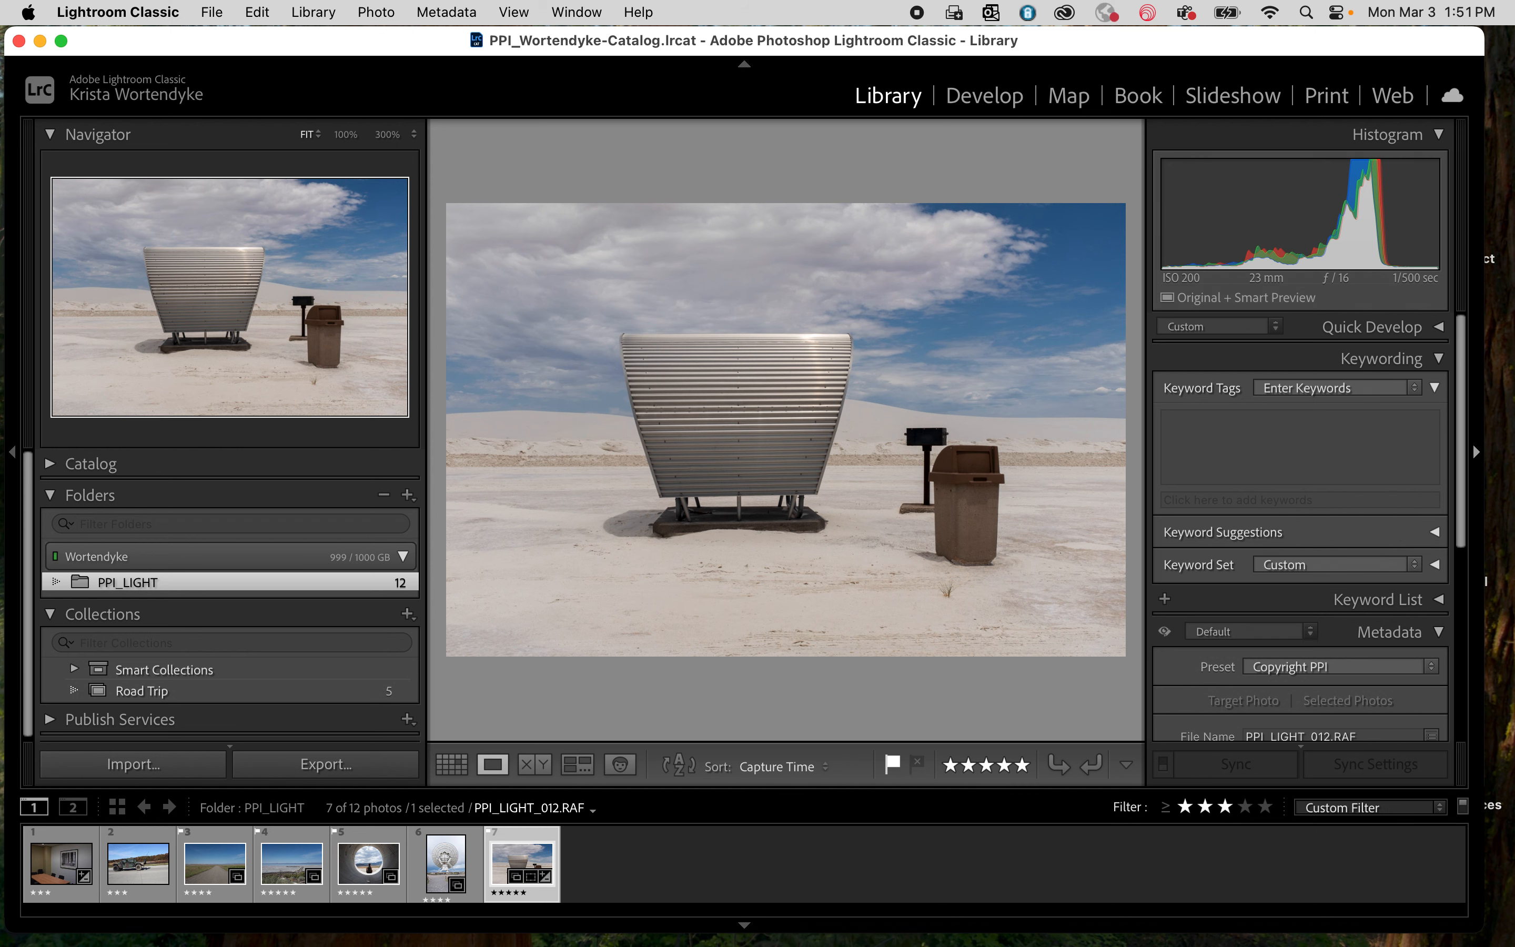
Step: Return to Grid view and narrow the three-star filter to photos flagged as picks
{"action": "key", "text": "g"}
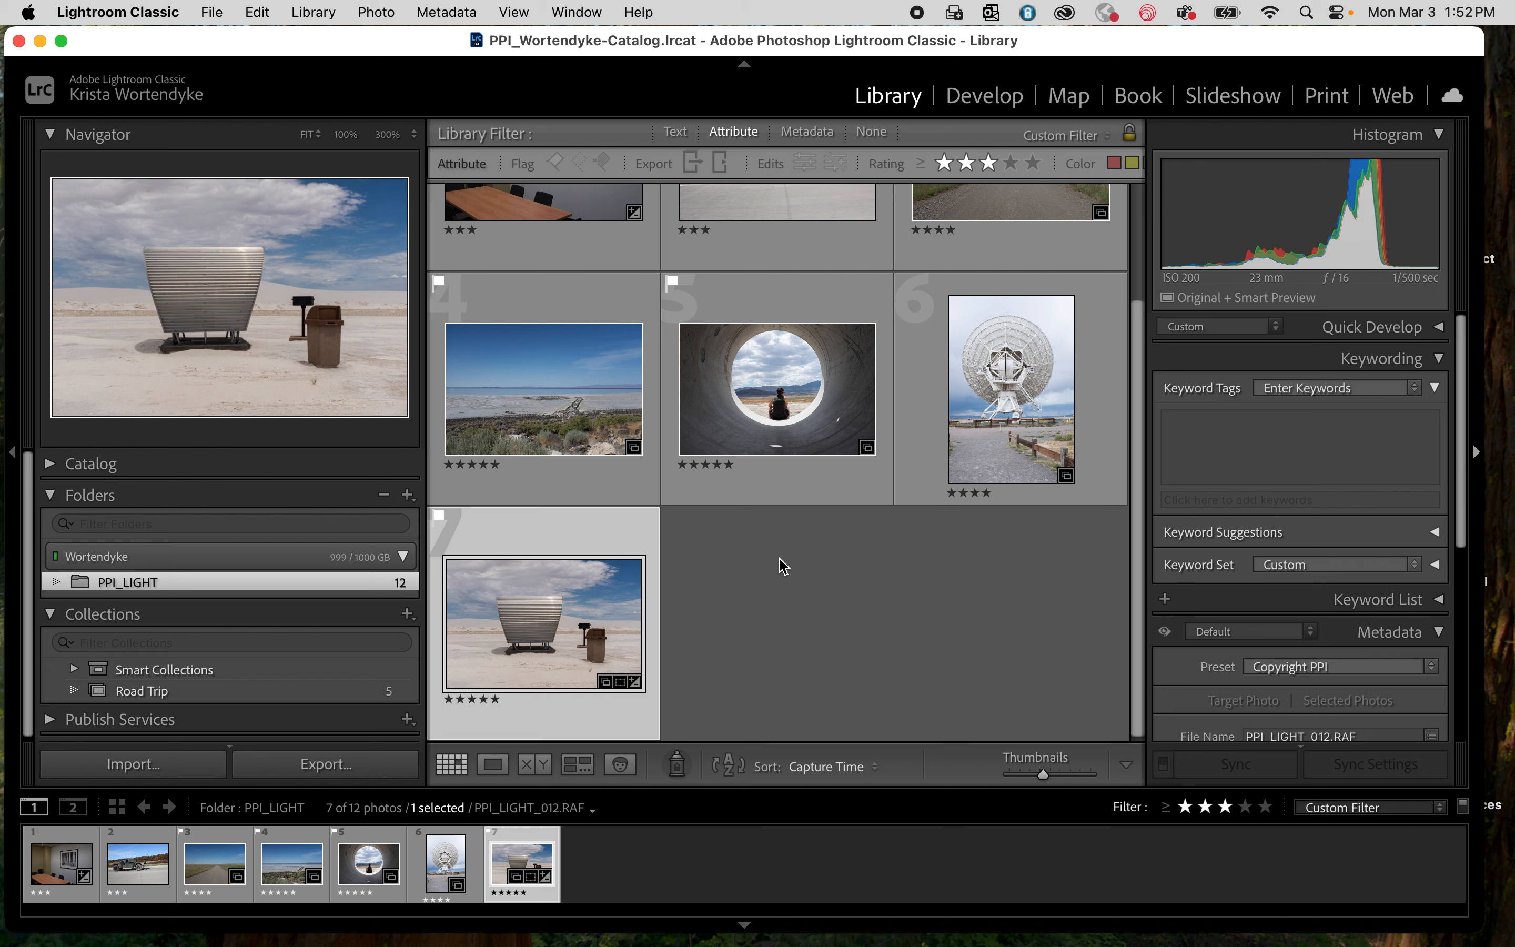
{"action": "scroll", "coordinate": [783, 566], "scroll_direction": "up", "scroll_amount": 3}
{"action": "scroll", "coordinate": [783, 566], "scroll_direction": "up", "scroll_amount": 2}
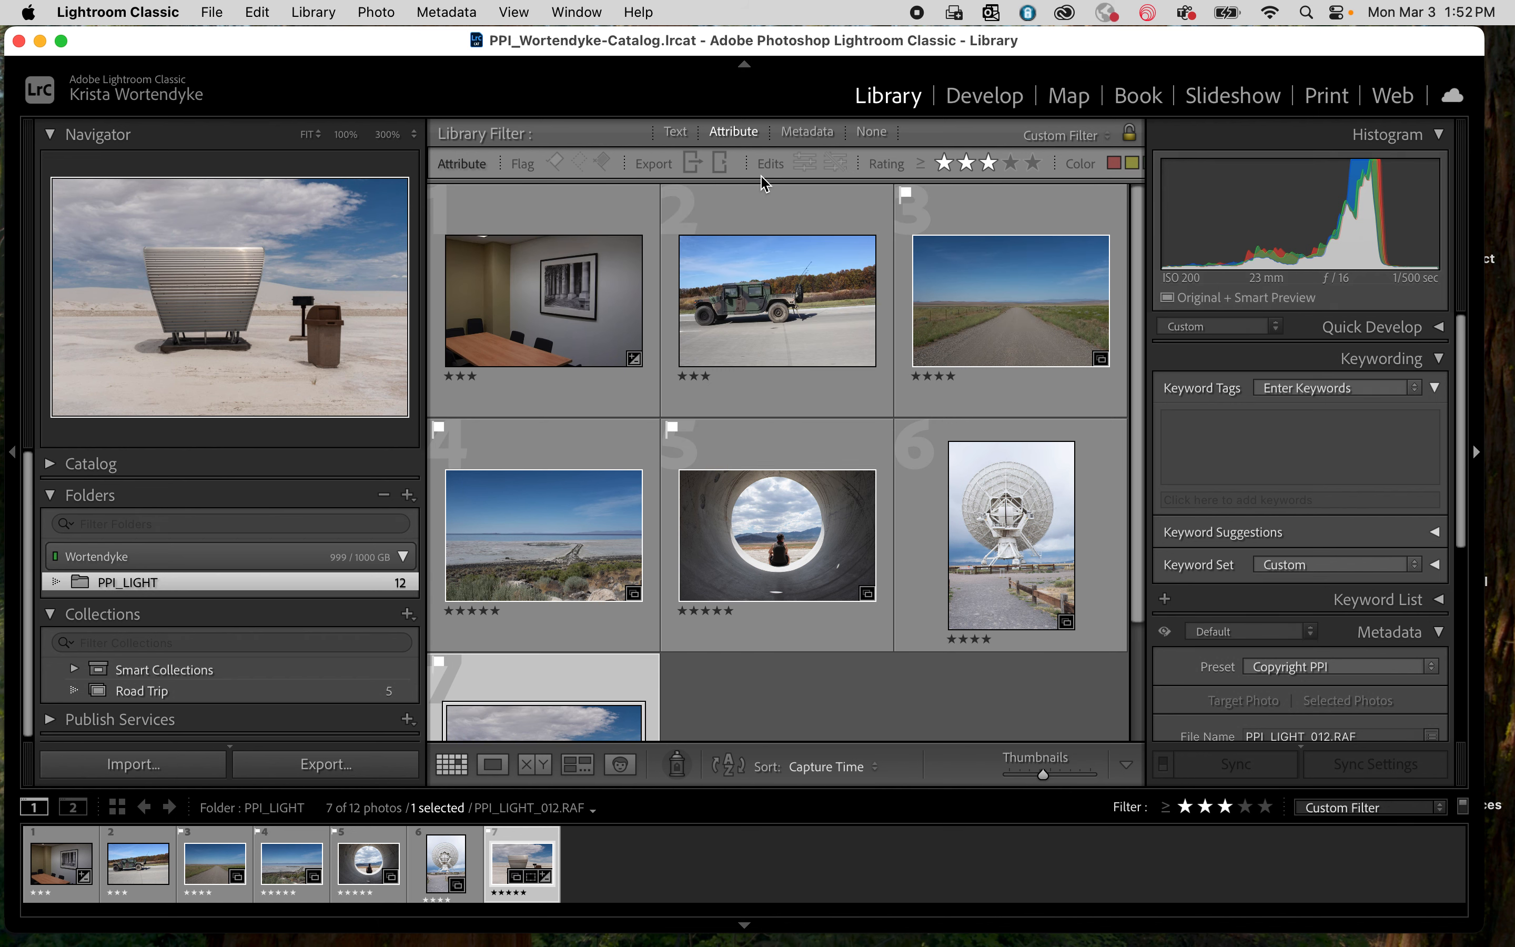
{"action": "left_click", "coordinate": [555, 164]}
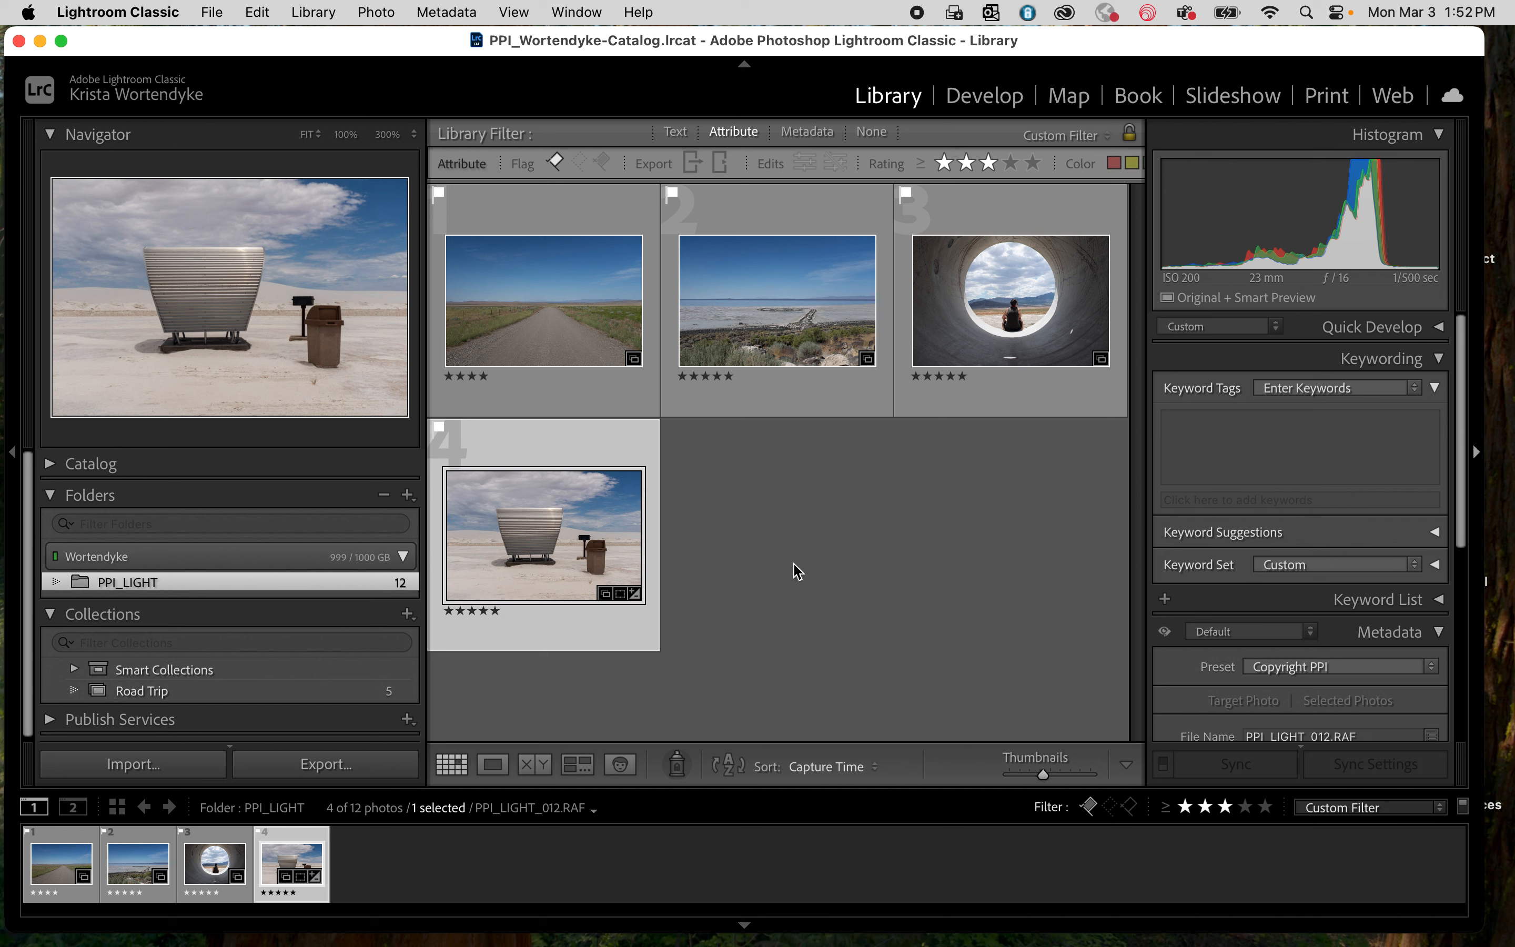
Step: Open the gravel road photo in Loupe view and examine its keyword and metadata fields
{"action": "left_click", "coordinate": [542, 299]}
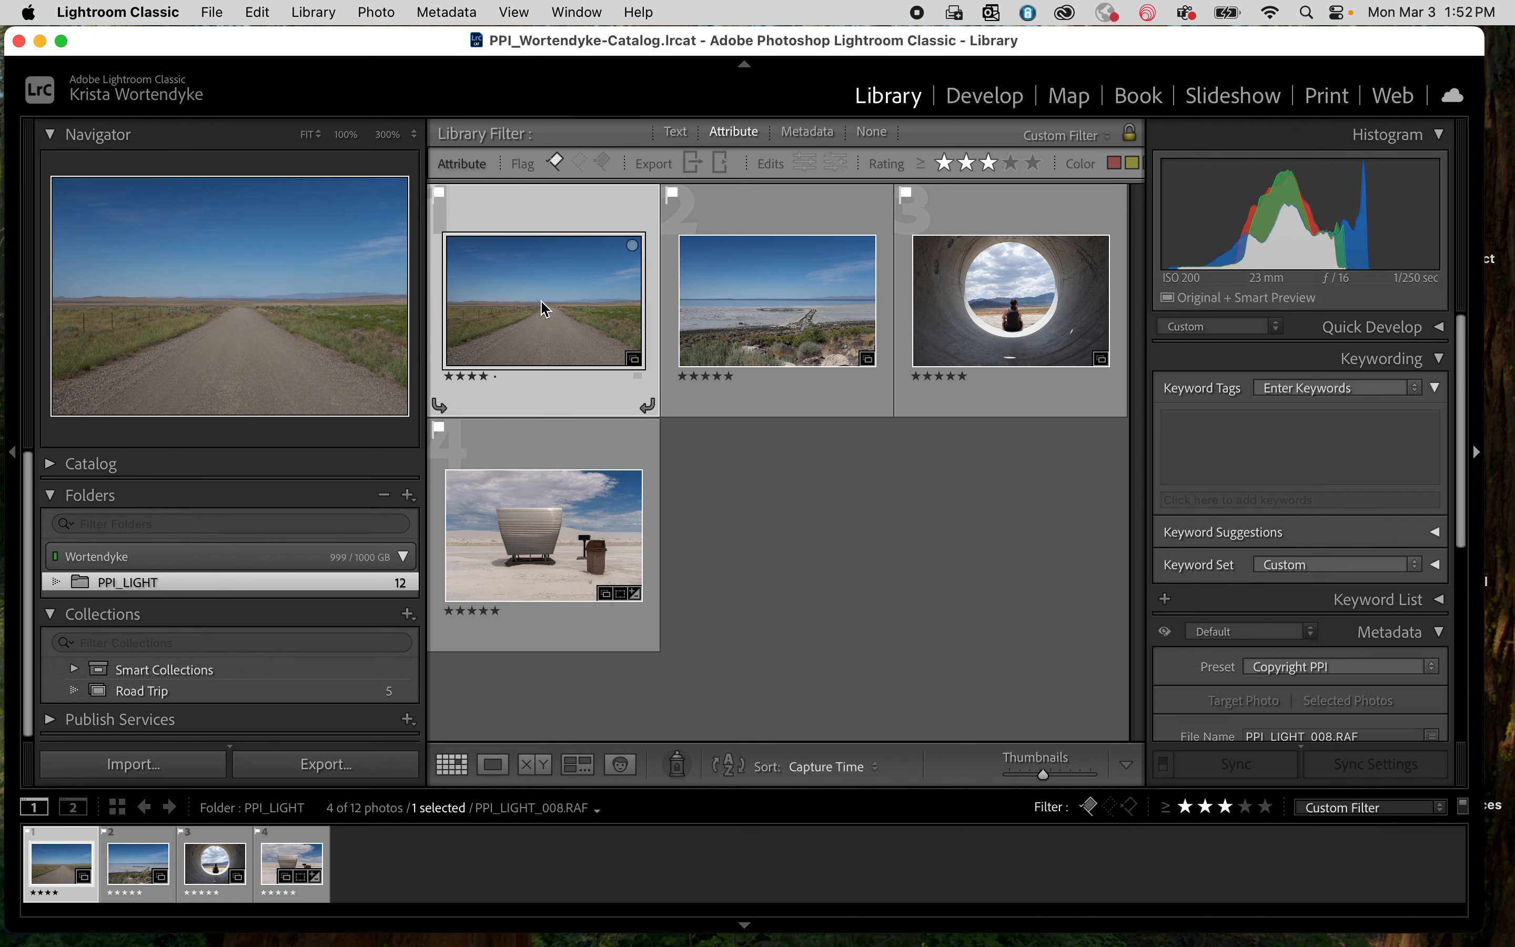
{"action": "double_click", "coordinate": [542, 302]}
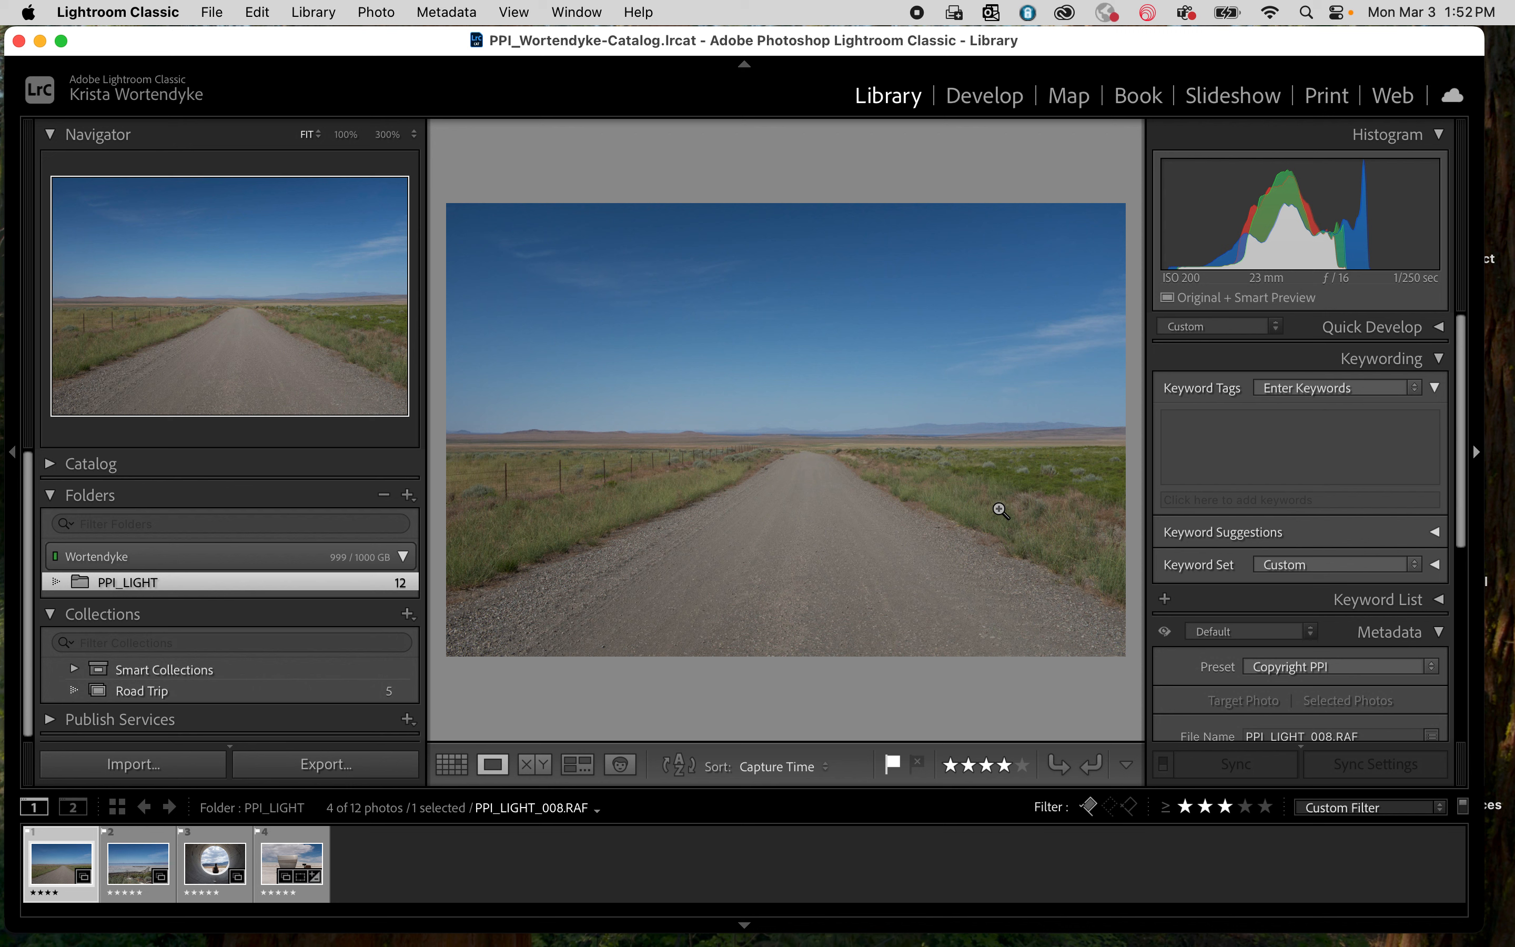
{"action": "left_click", "coordinate": [1185, 426]}
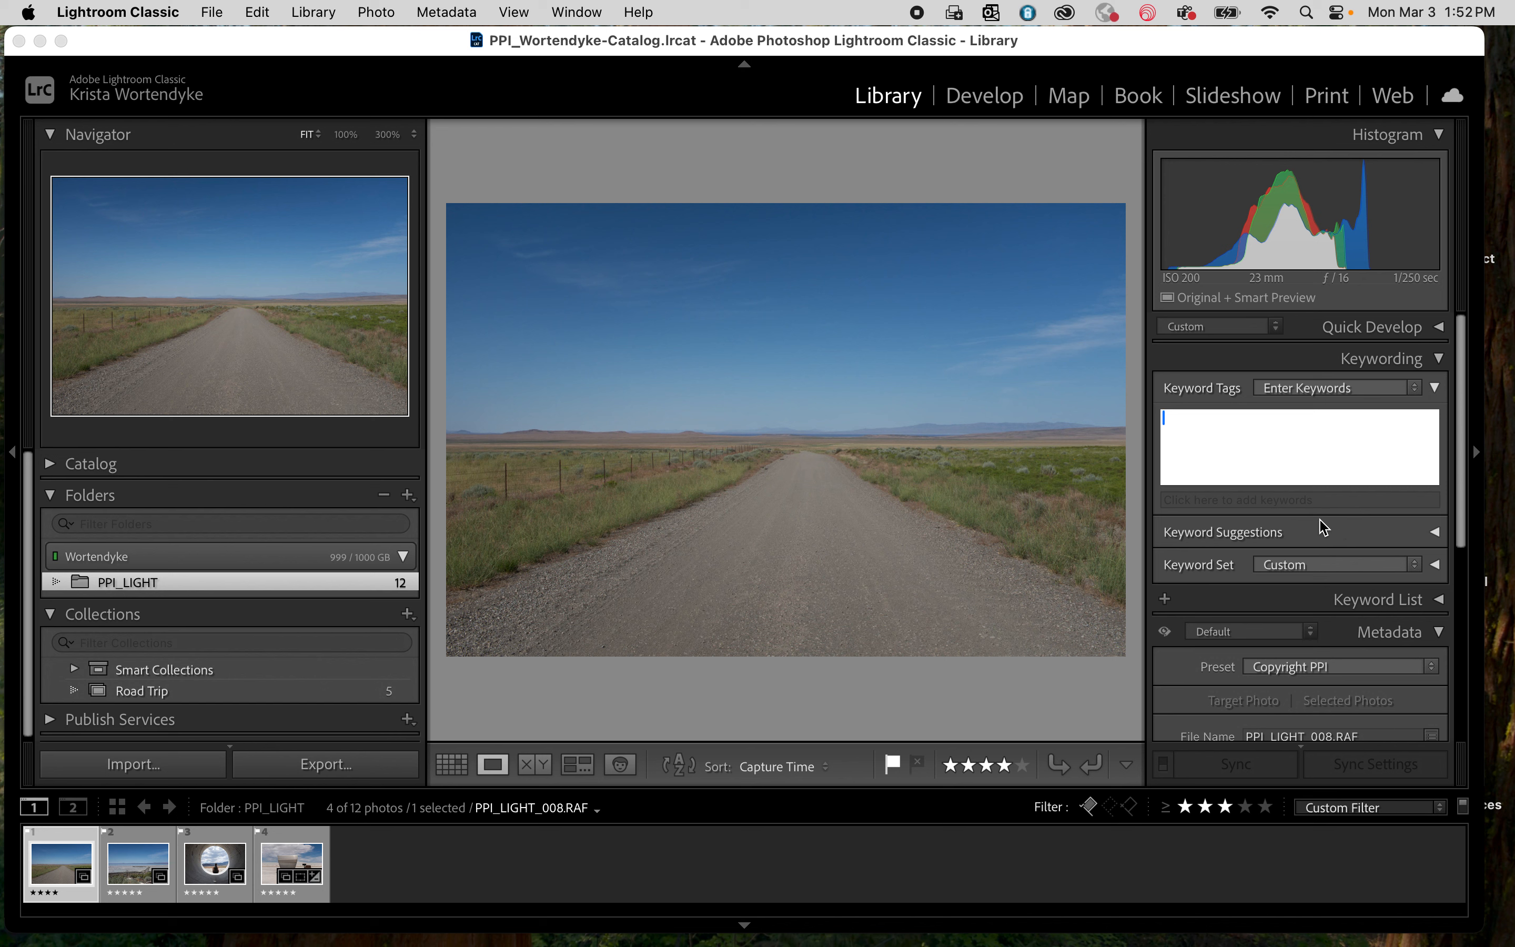
{"action": "scroll", "coordinate": [1260, 681], "scroll_direction": "down", "scroll_amount": 2}
{"action": "scroll", "coordinate": [1260, 681], "scroll_direction": "down", "scroll_amount": 8}
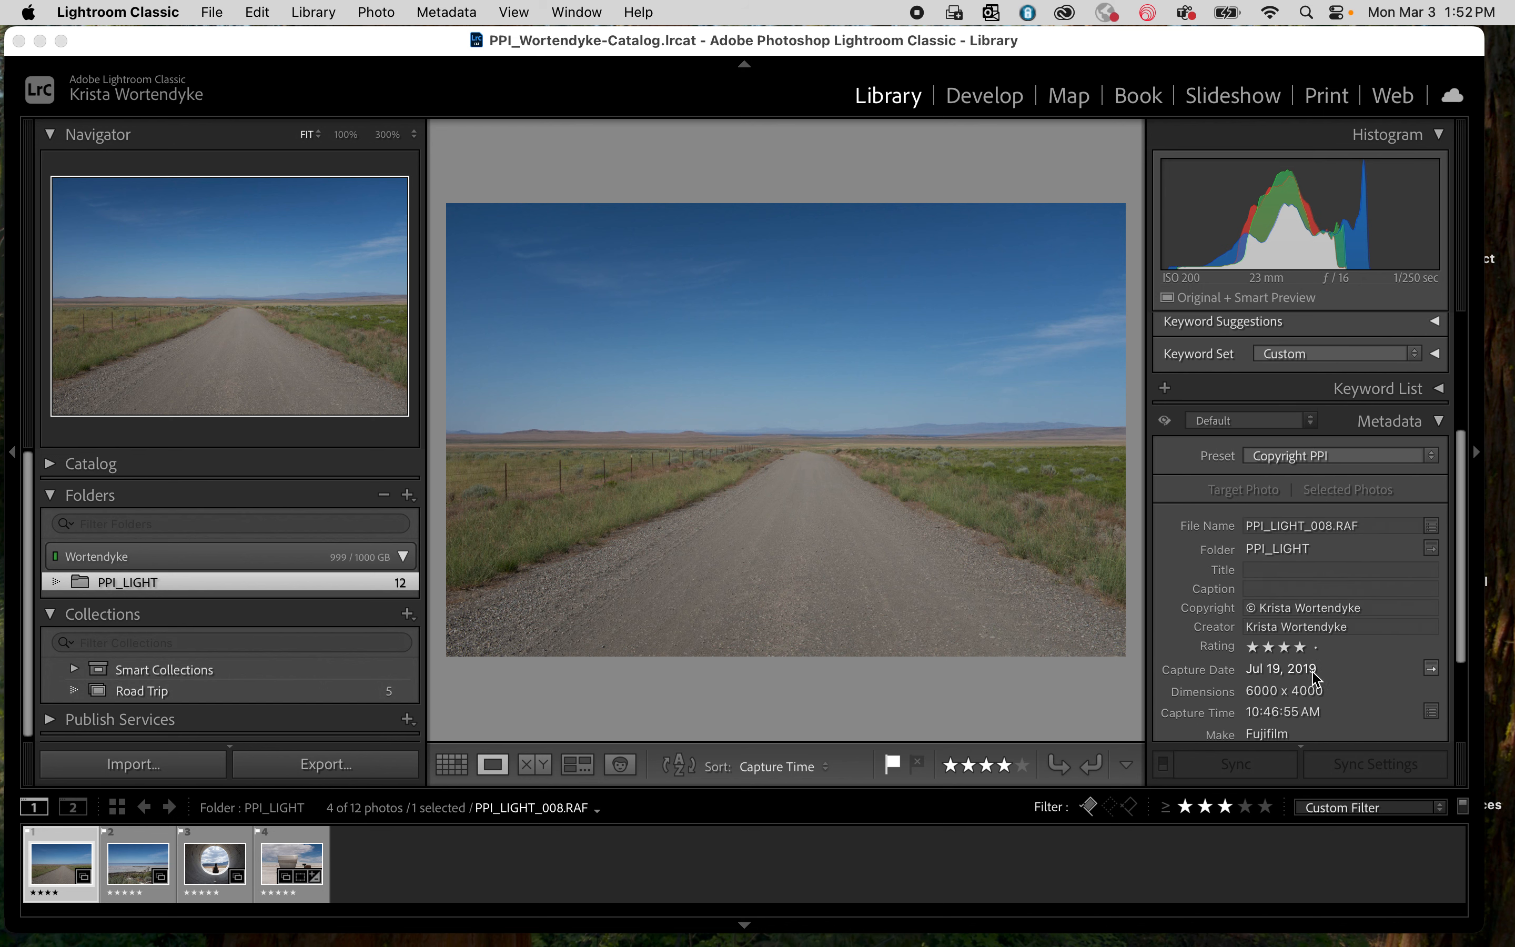
{"action": "scroll", "coordinate": [1317, 692], "scroll_direction": "up", "scroll_amount": 4}
{"action": "scroll", "coordinate": [1318, 696], "scroll_direction": "up", "scroll_amount": 5}
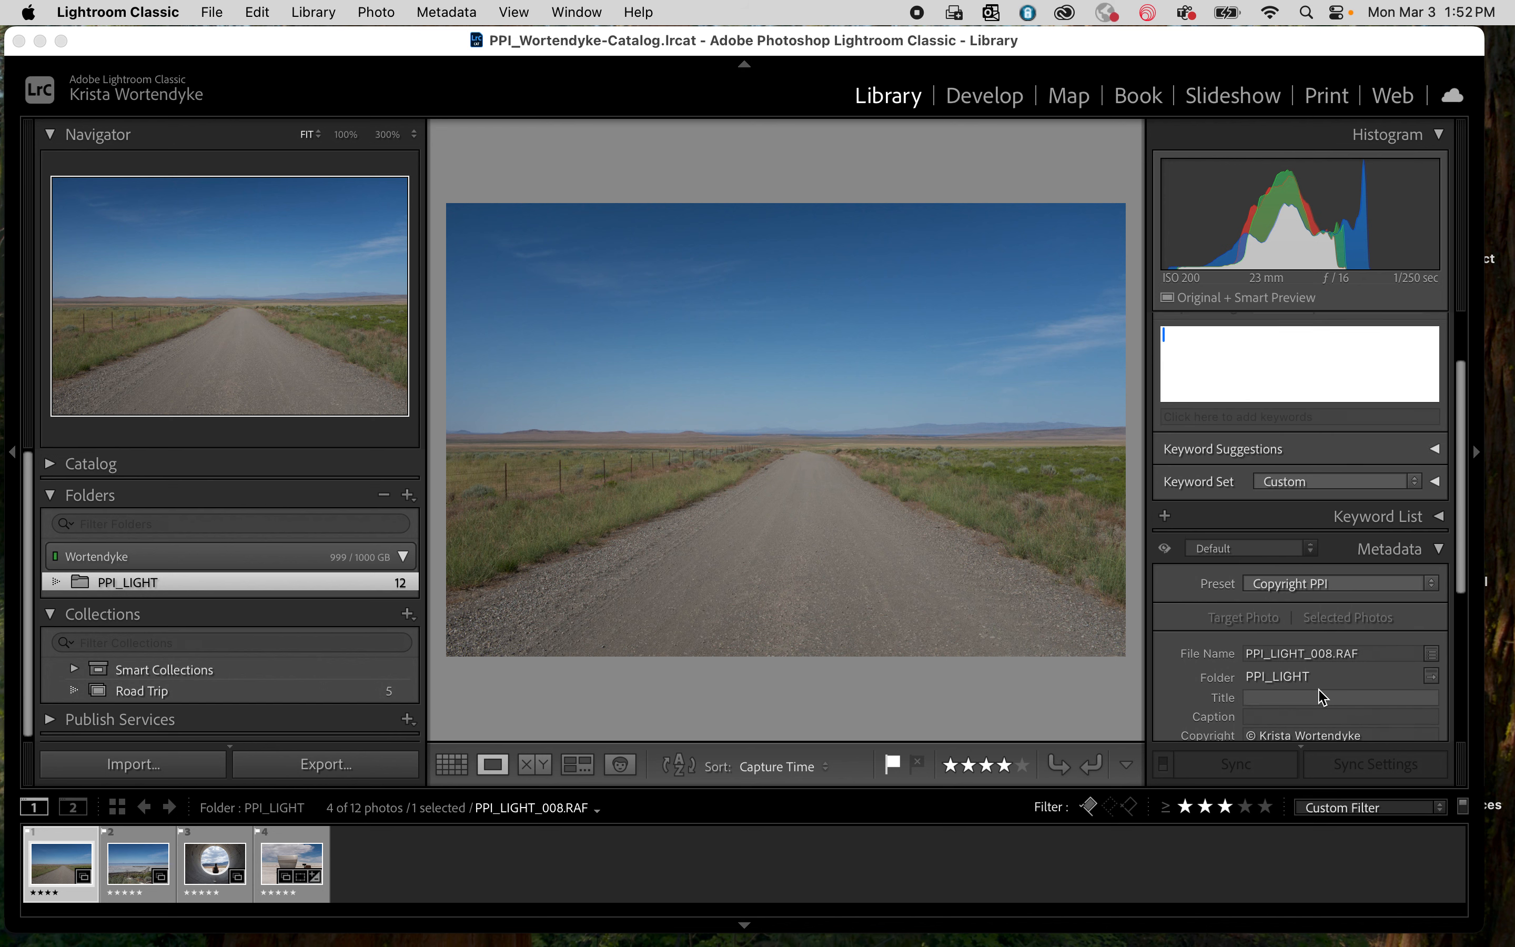
Step: Add the keywords Road, Utah and Spiral Jetty to the gravel road photo
{"action": "left_click", "coordinate": [1209, 471]}
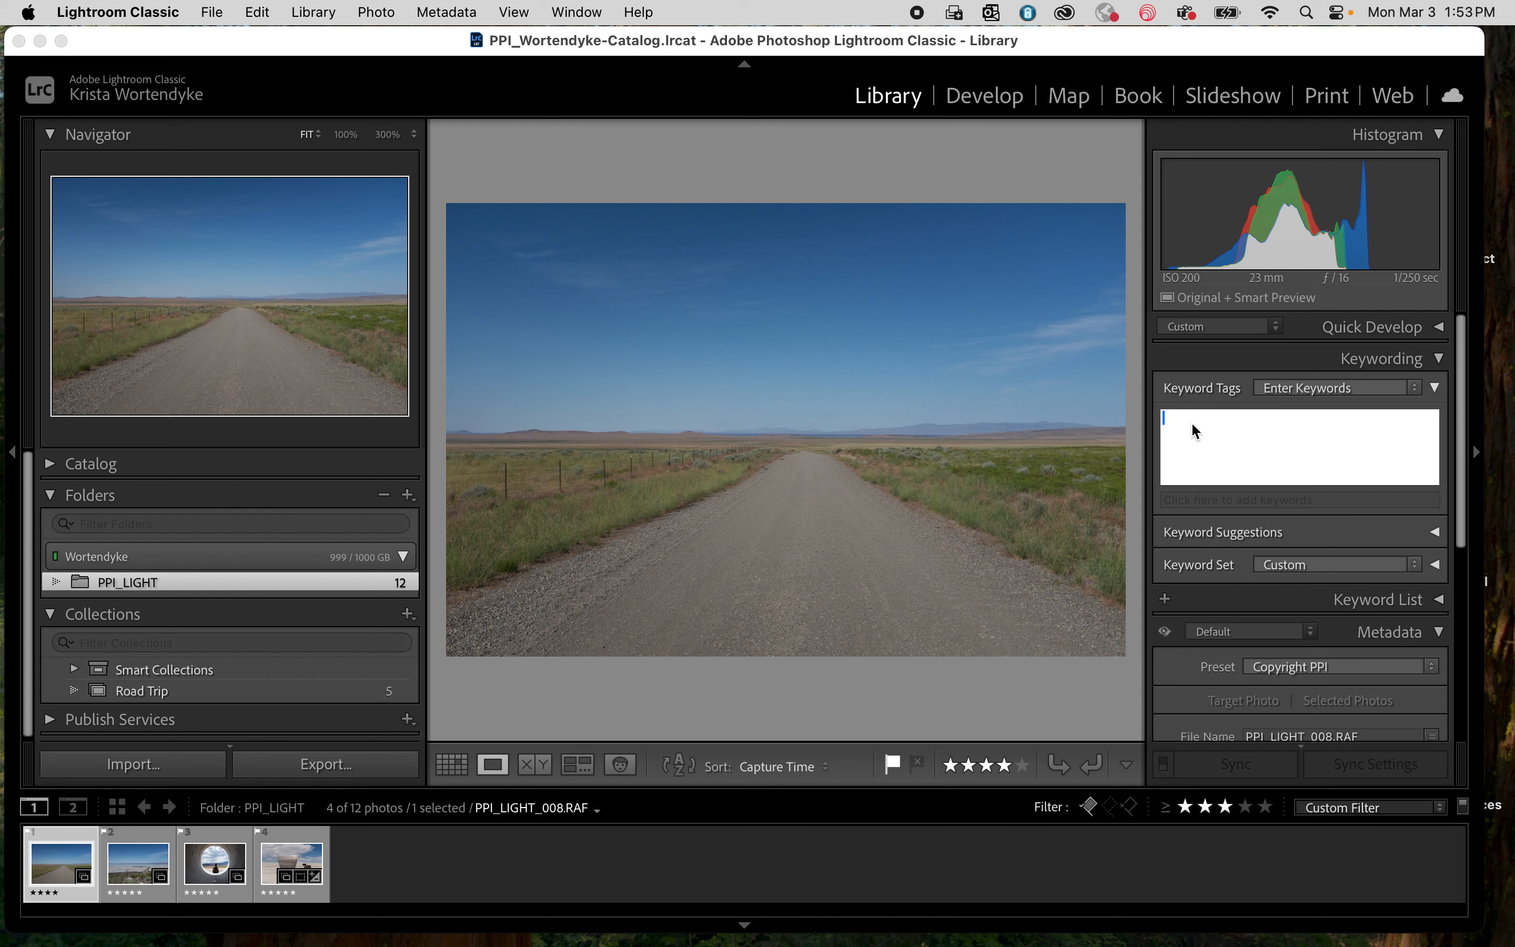
{"action": "type", "text": "road"}
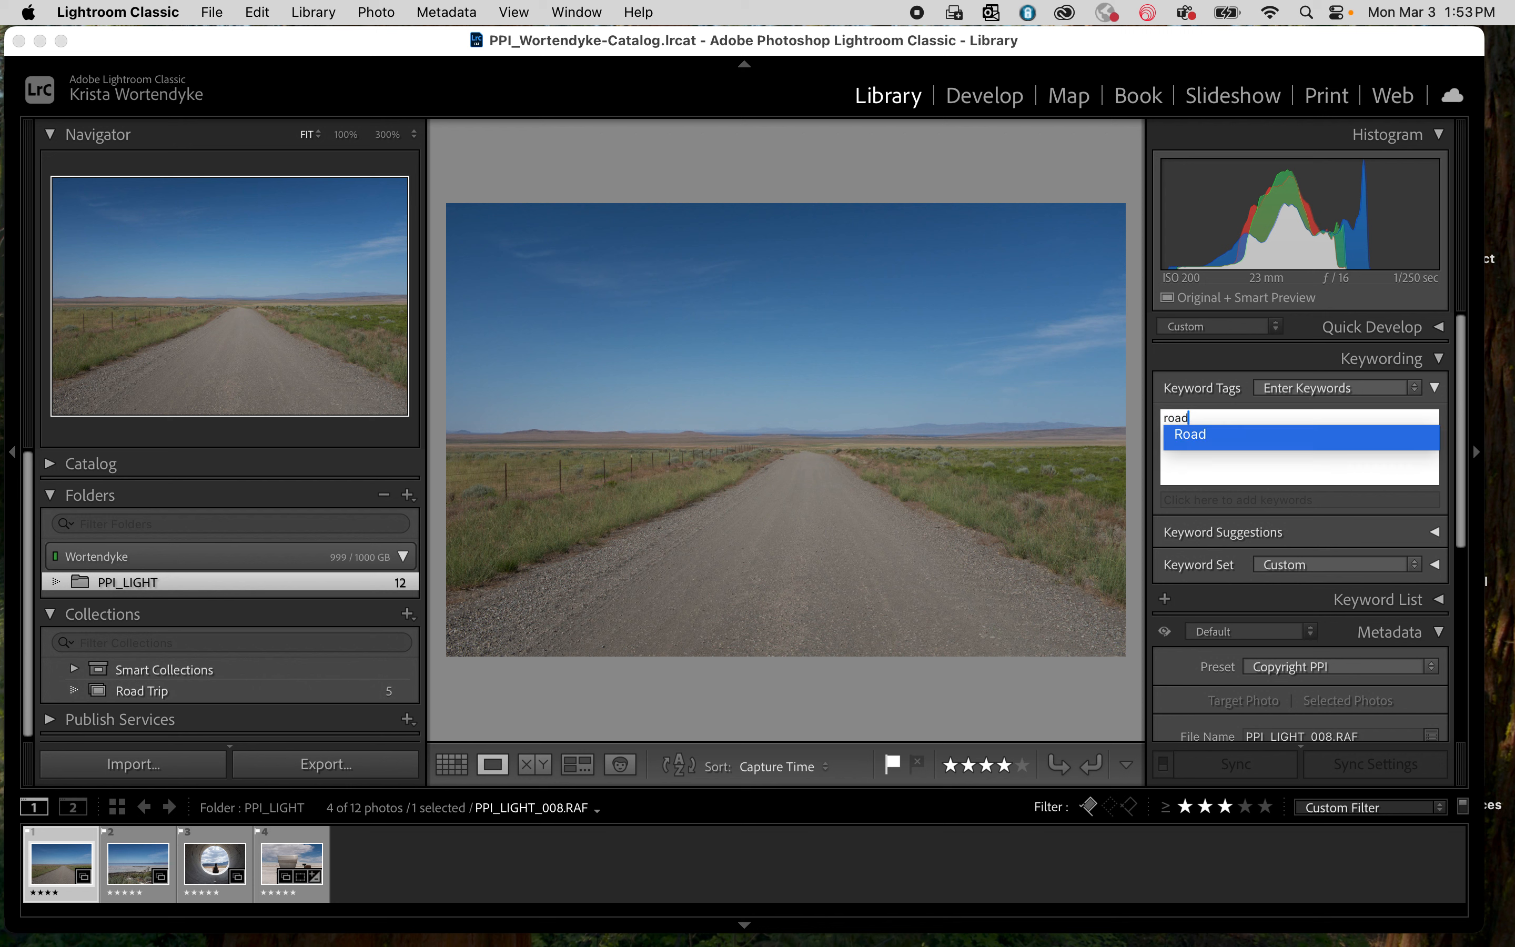
{"action": "key", "text": "Return"}
{"action": "type", "text": "untah"}
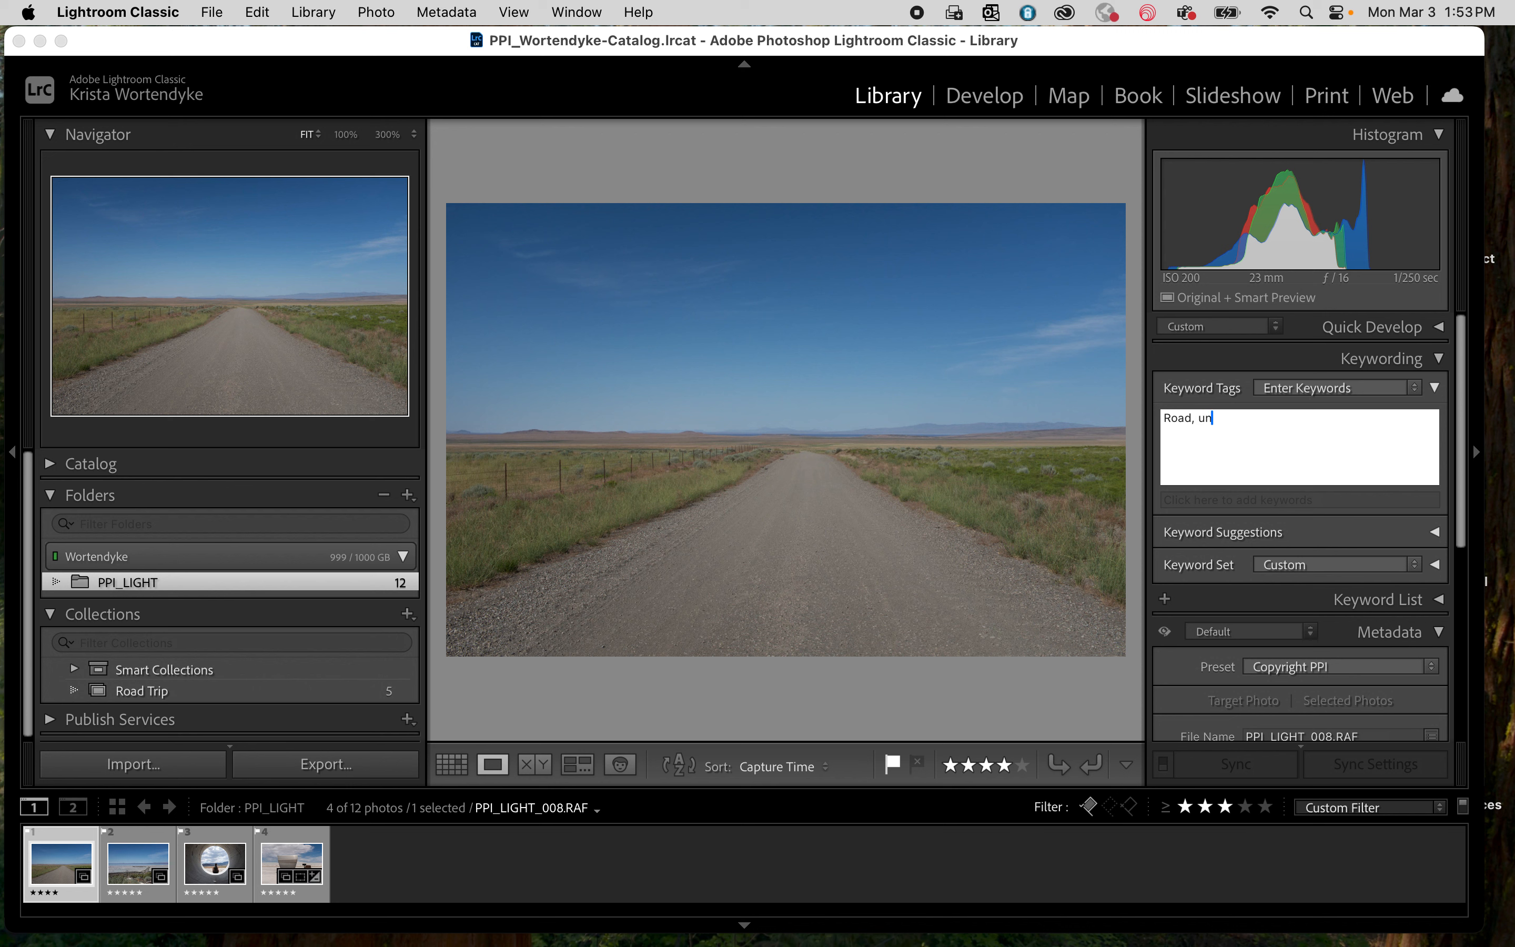
{"action": "key", "text": "BackSpace"}
{"action": "key", "text": "BackSpace"}
{"action": "key", "text": "BackSpace"}
{"action": "key", "text": "BackSpace"}
{"action": "key", "text": "BackSpace"}
{"action": "type", "text": "Utah"}
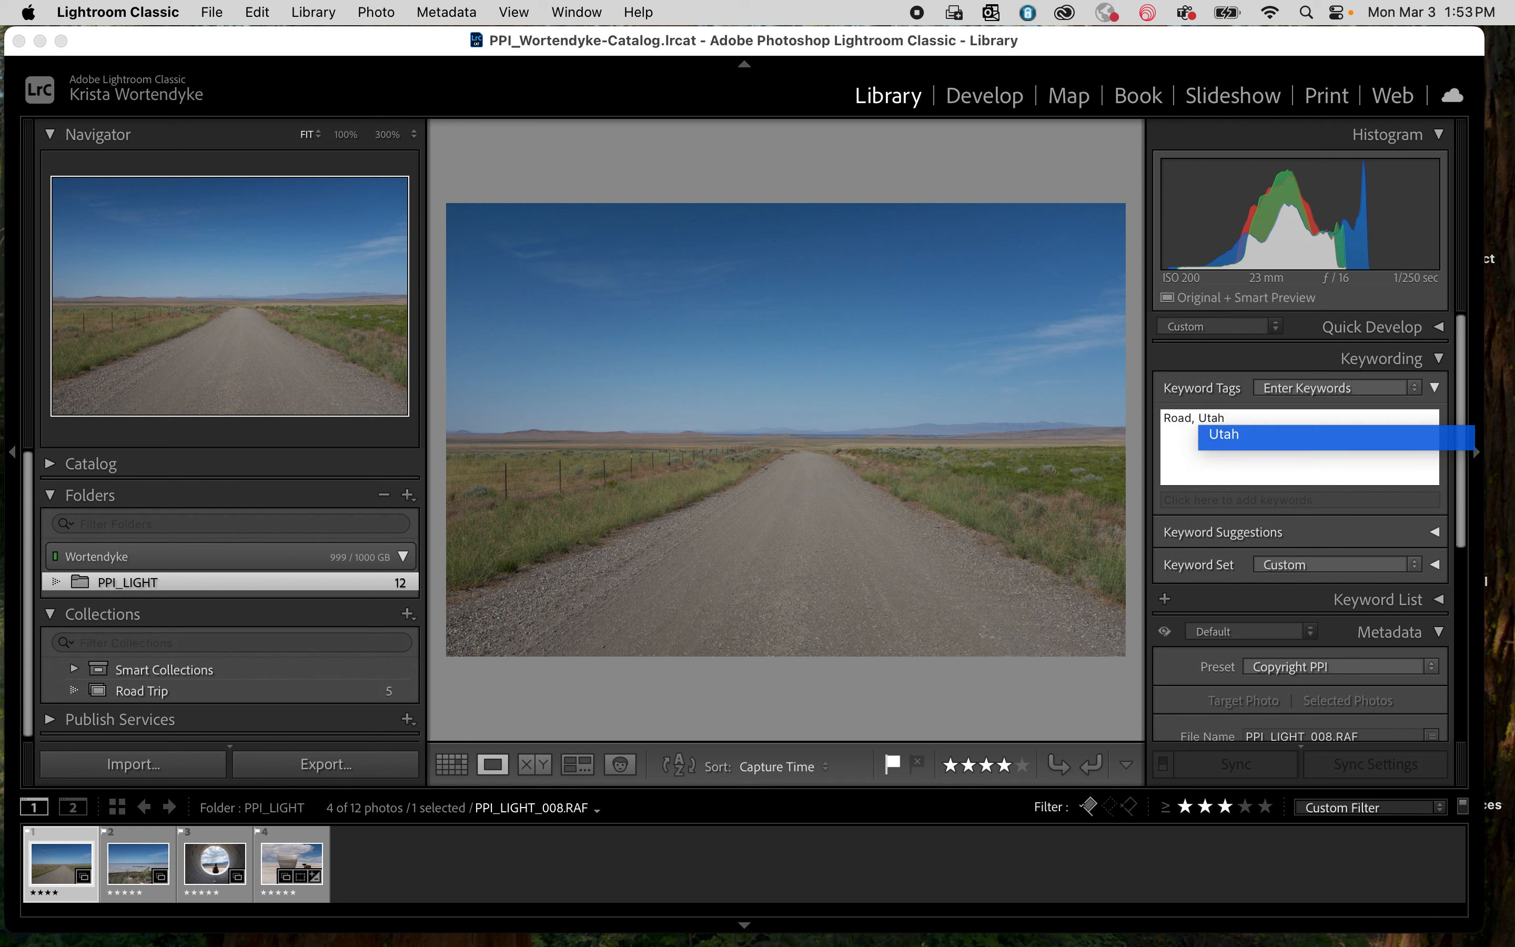
{"action": "key", "text": "Return"}
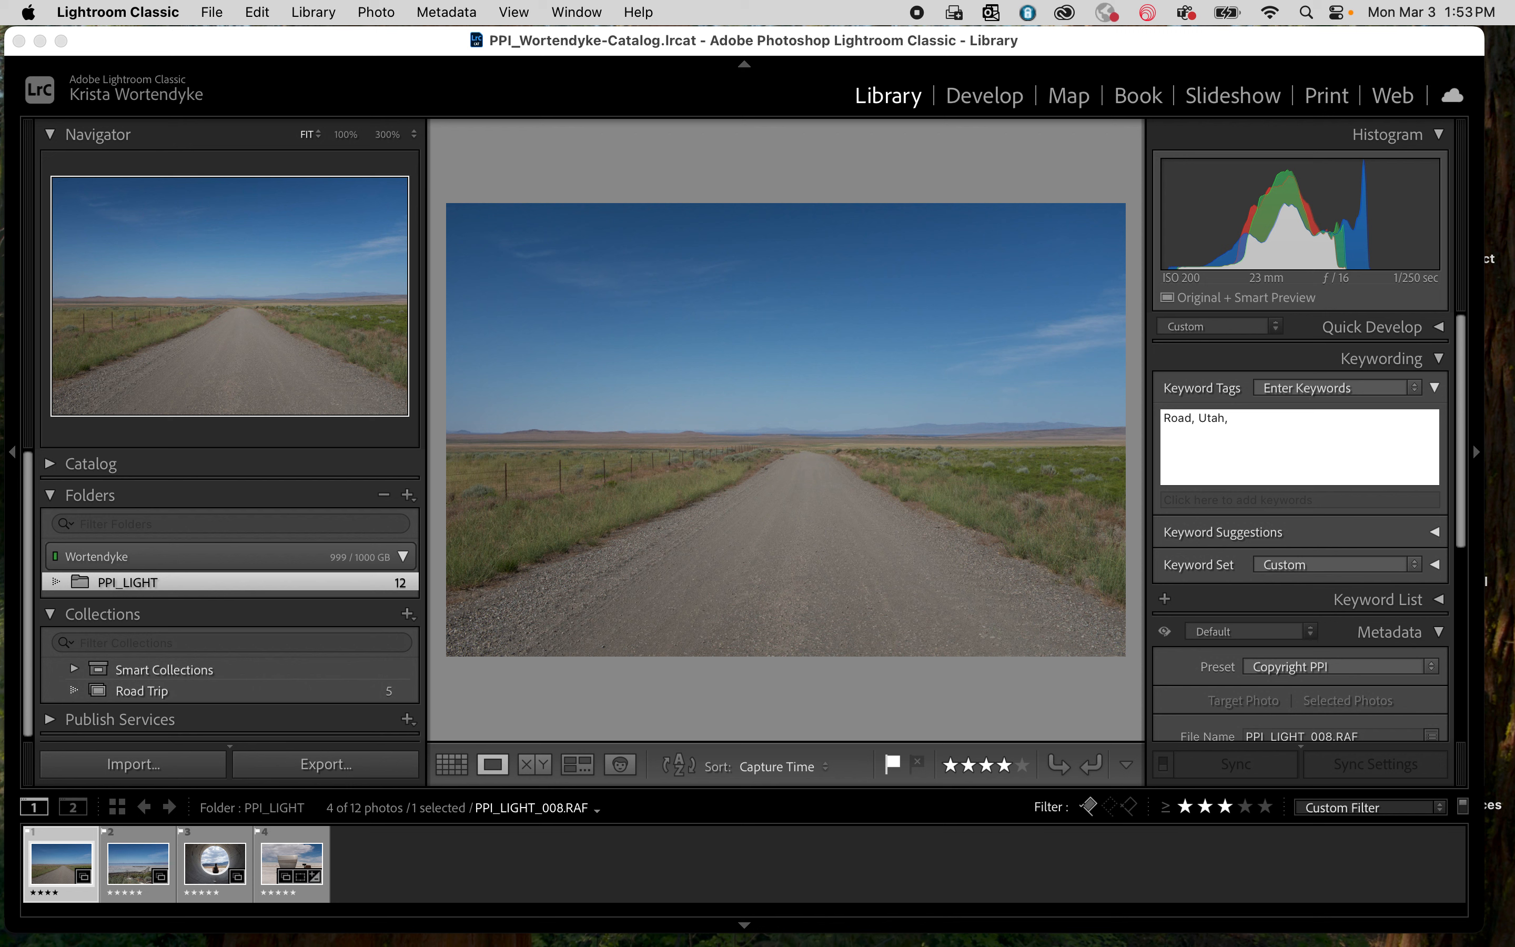
{"action": "type", "text": "Spiral Jetty"}
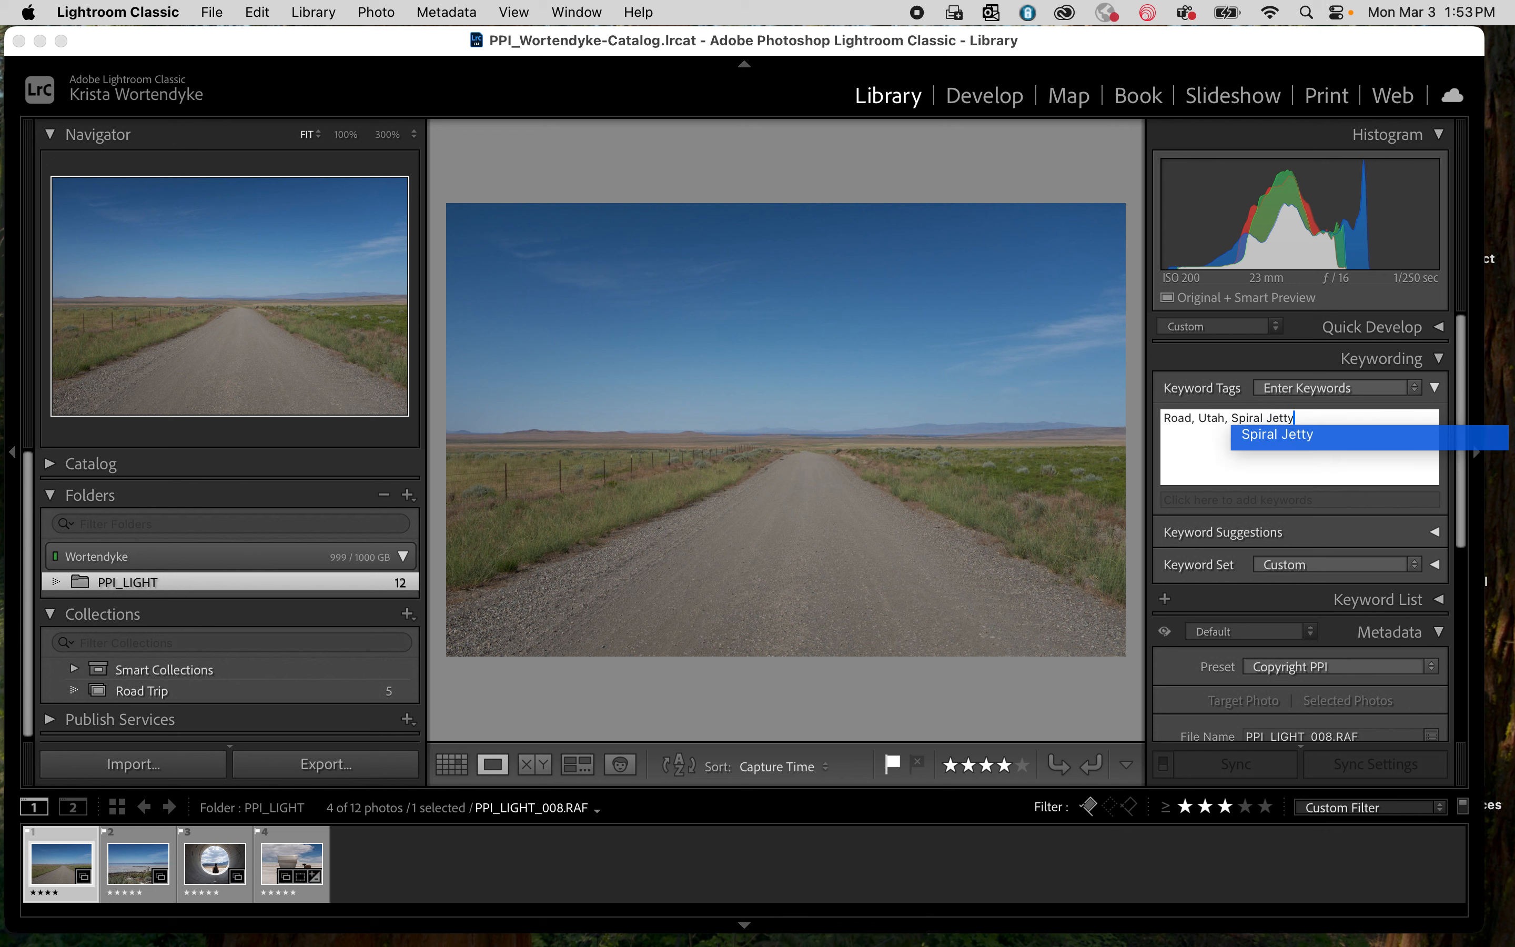
{"action": "key", "text": "Return"}
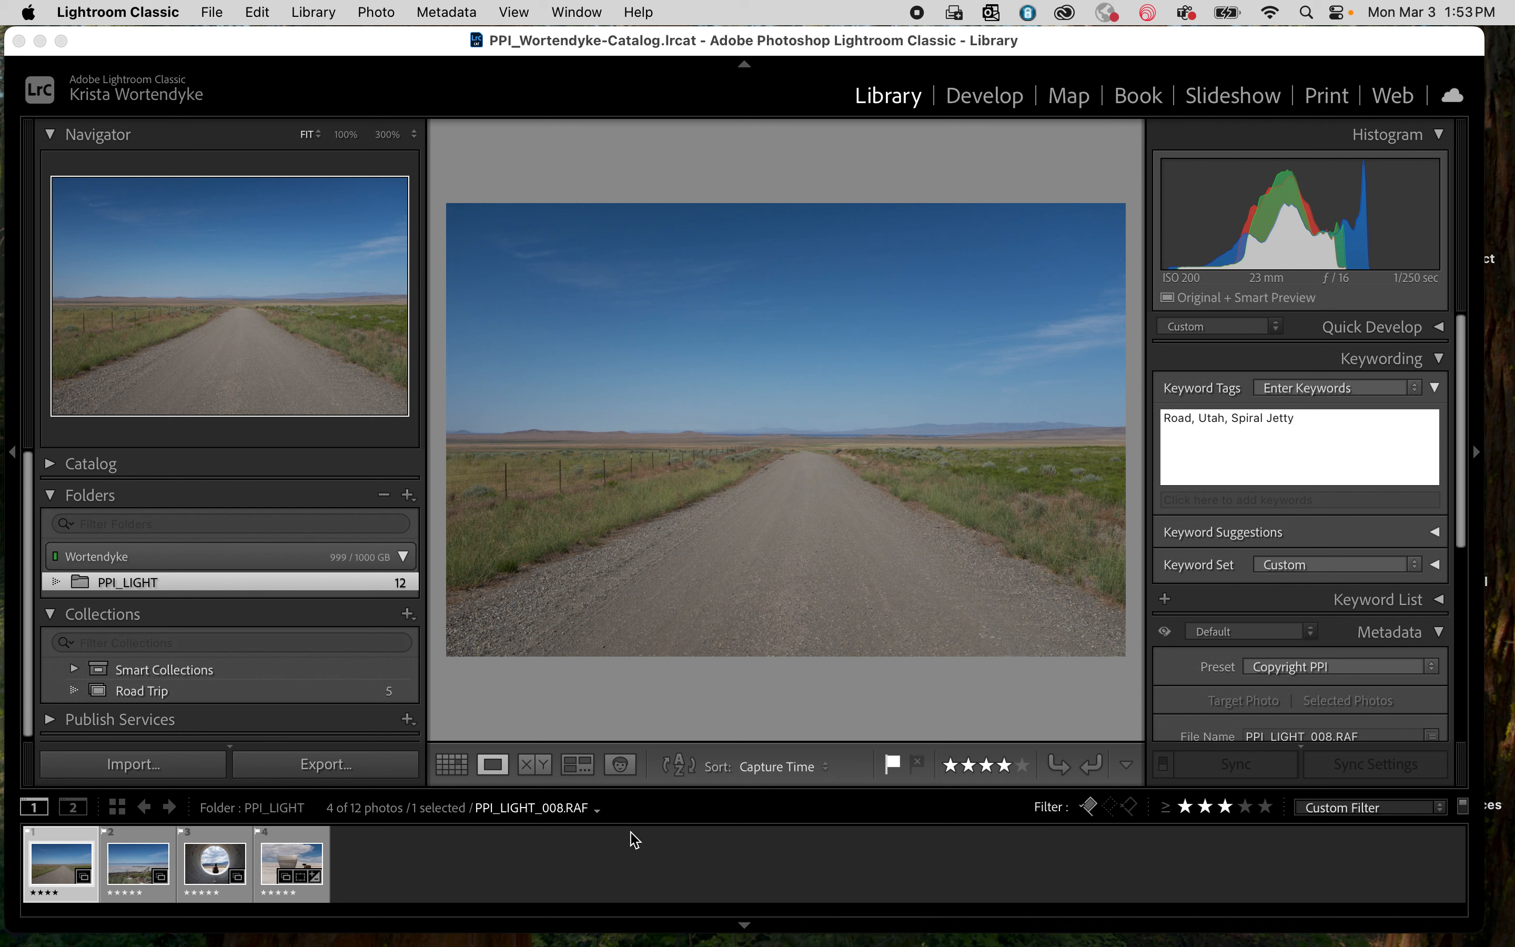
{"action": "left_click", "coordinate": [595, 895]}
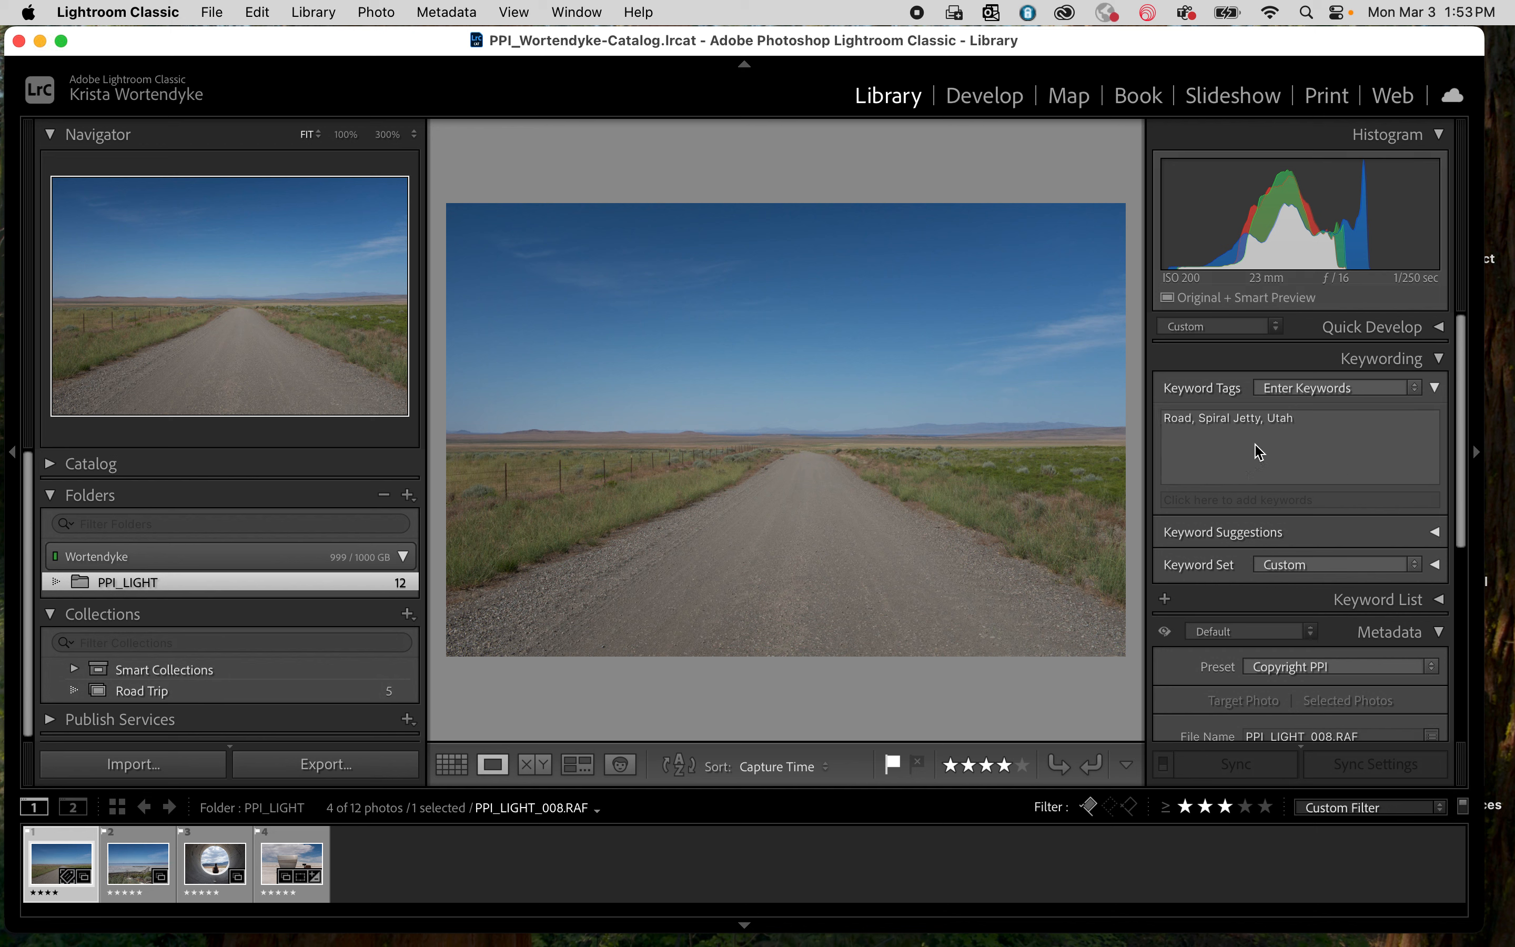
Step: Tag the lakeshore photo with the keywords Salt Lake, Spiral Jetty and Utah
{"action": "left_click", "coordinate": [138, 864]}
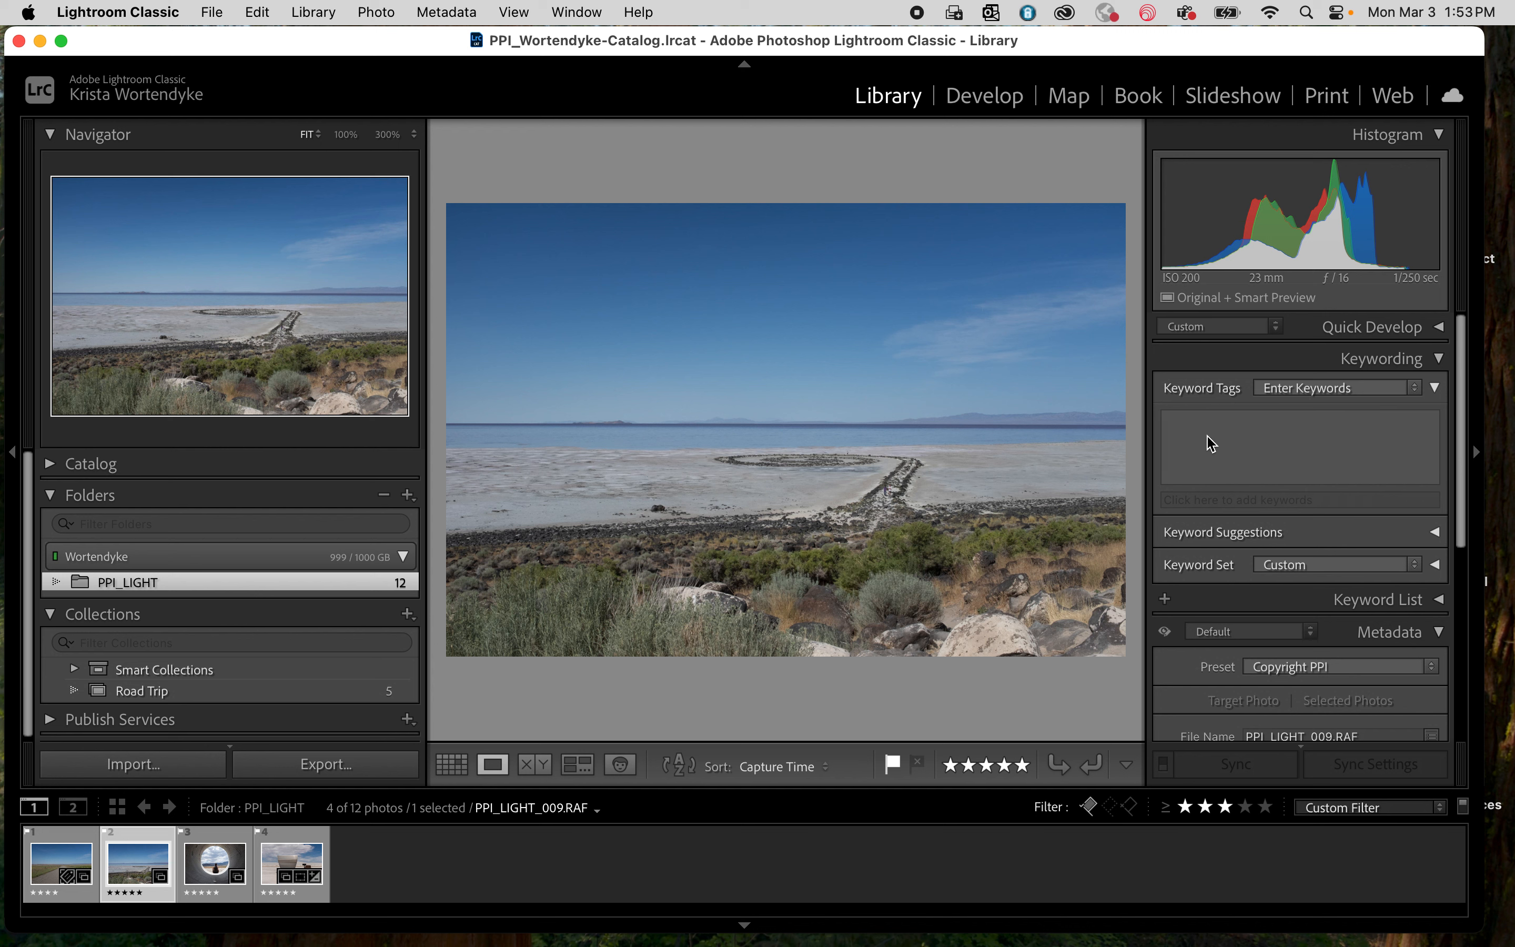
{"action": "left_click", "coordinate": [1202, 432]}
{"action": "type", "text": "Salt Lake"}
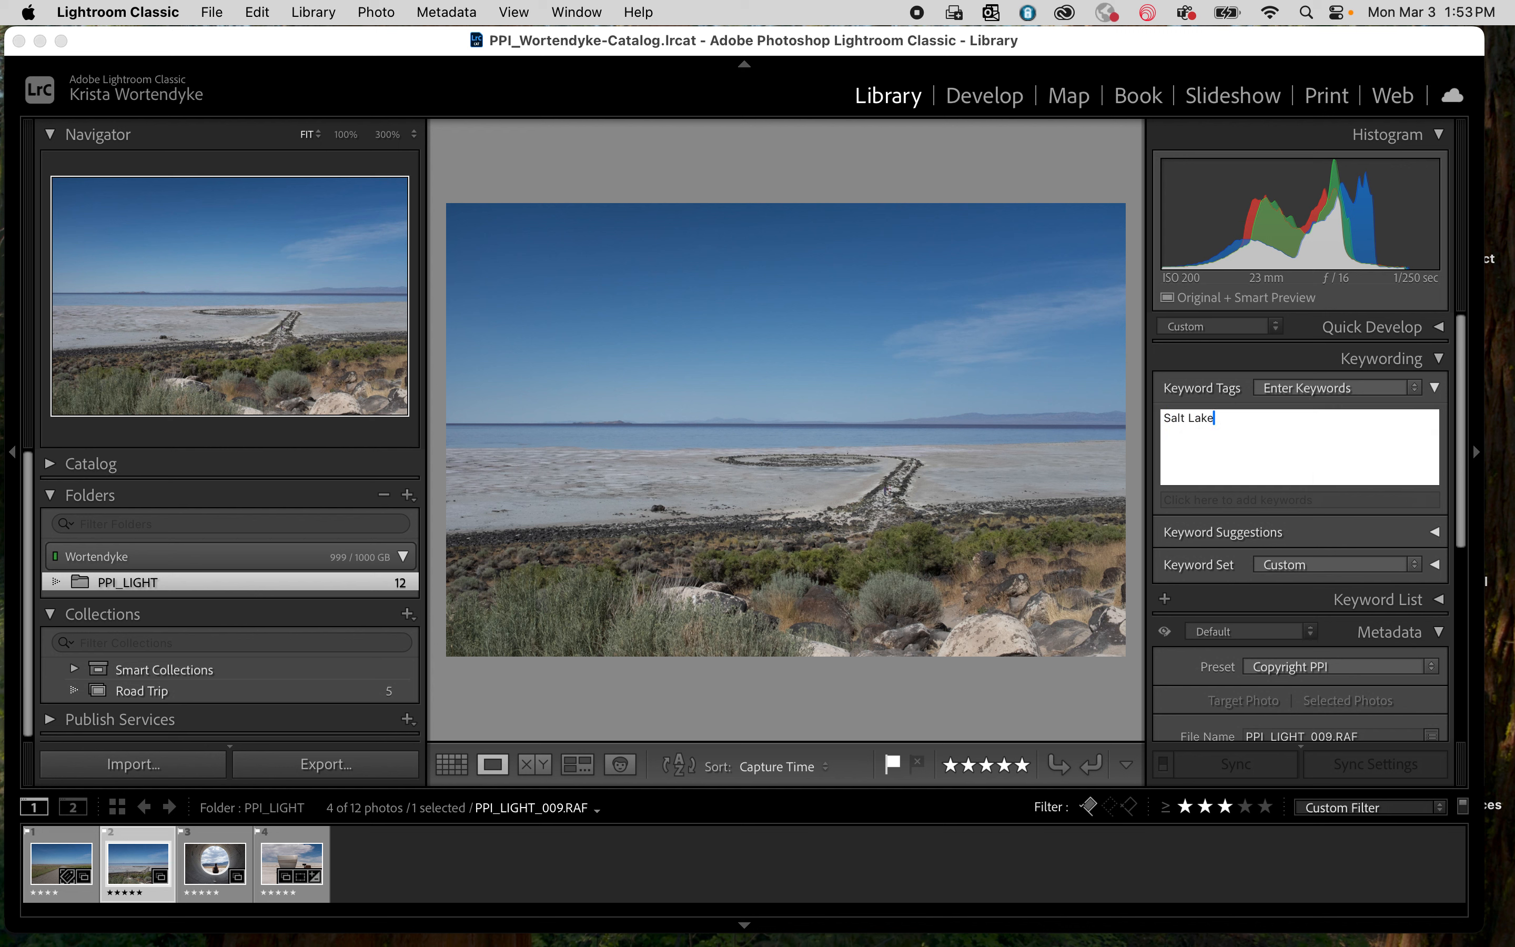
{"action": "type", "text": ", Sprial"}
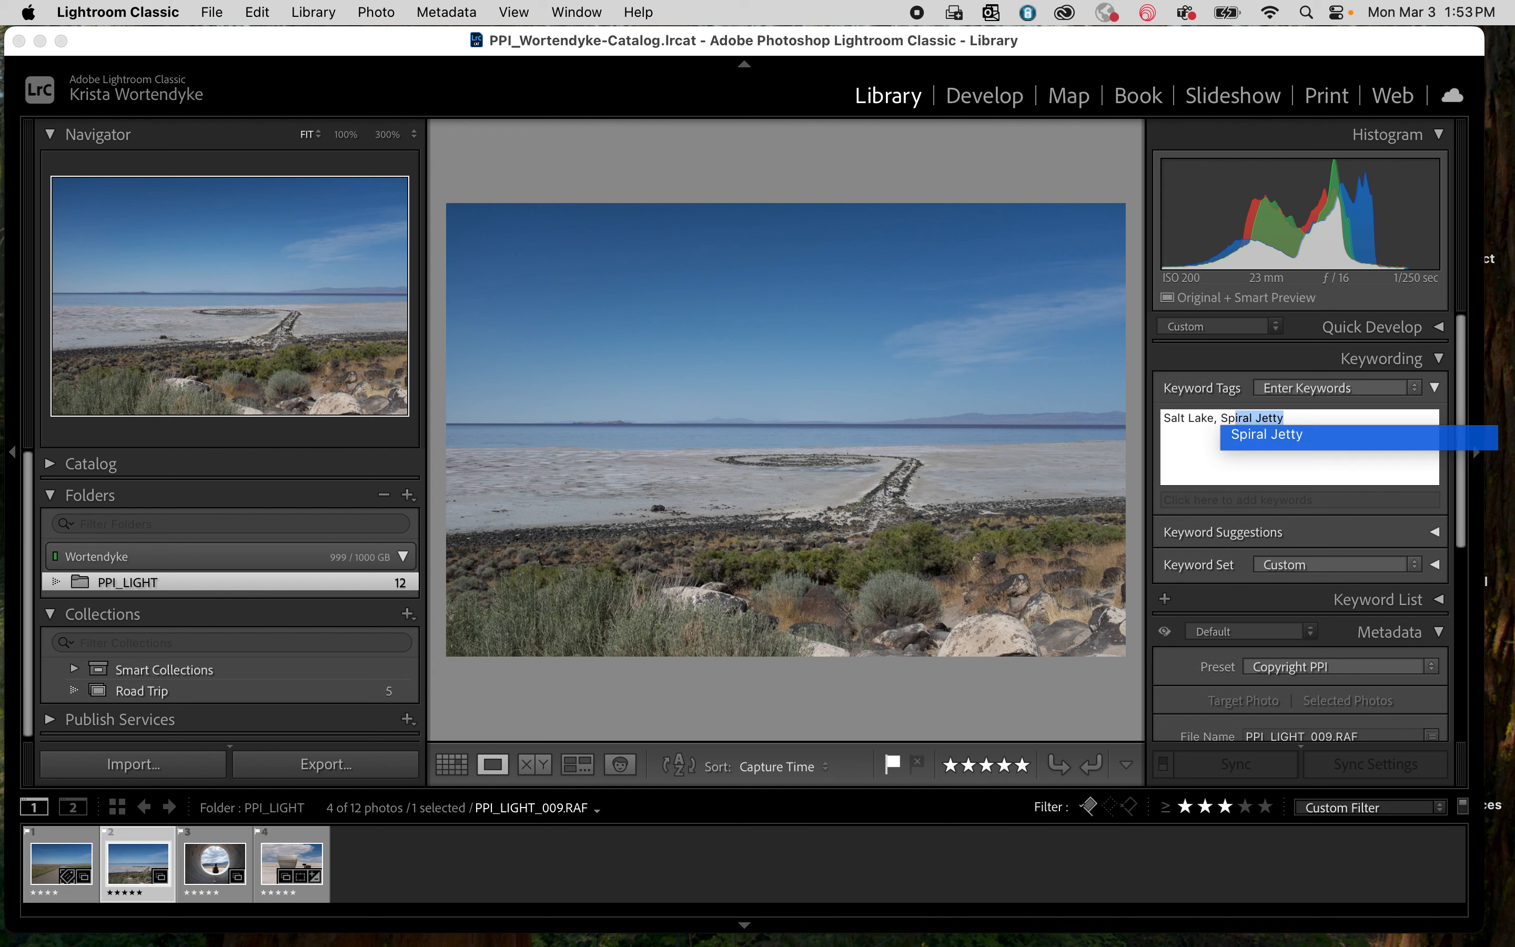
{"action": "key", "text": "BackSpace"}
{"action": "key", "text": "BackSpace"}
{"action": "key", "text": "BackSpace"}
{"action": "key", "text": "BackSpace"}
{"action": "key", "text": "BackSpace"}
{"action": "type", "text": "iral Jetty, Utah"}
{"action": "key", "text": "Return"}
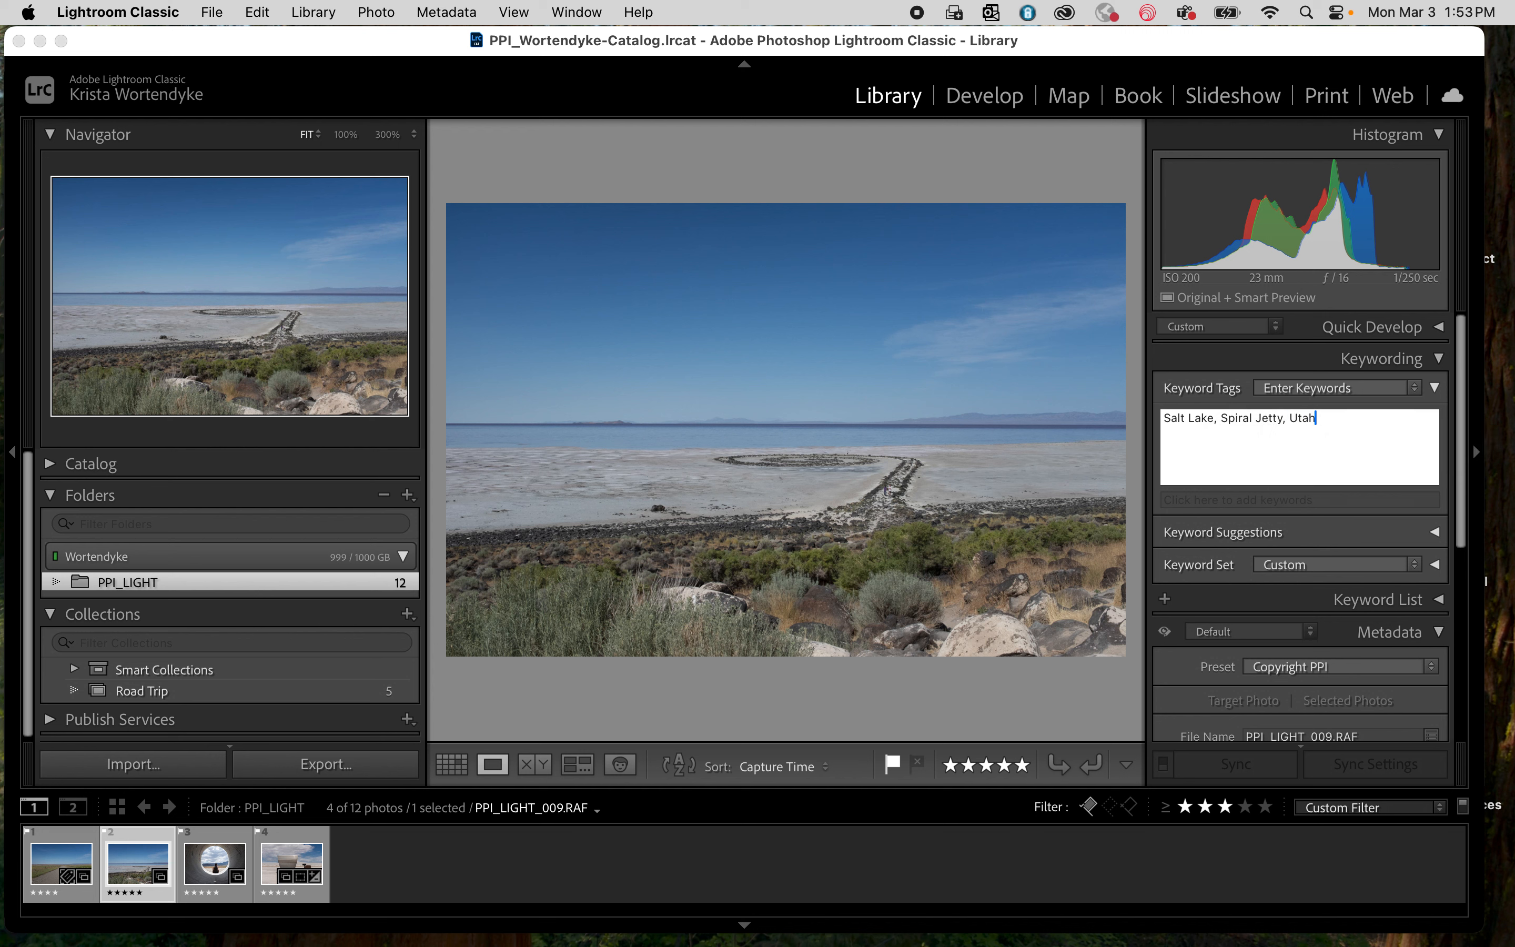
{"action": "key", "text": "Return"}
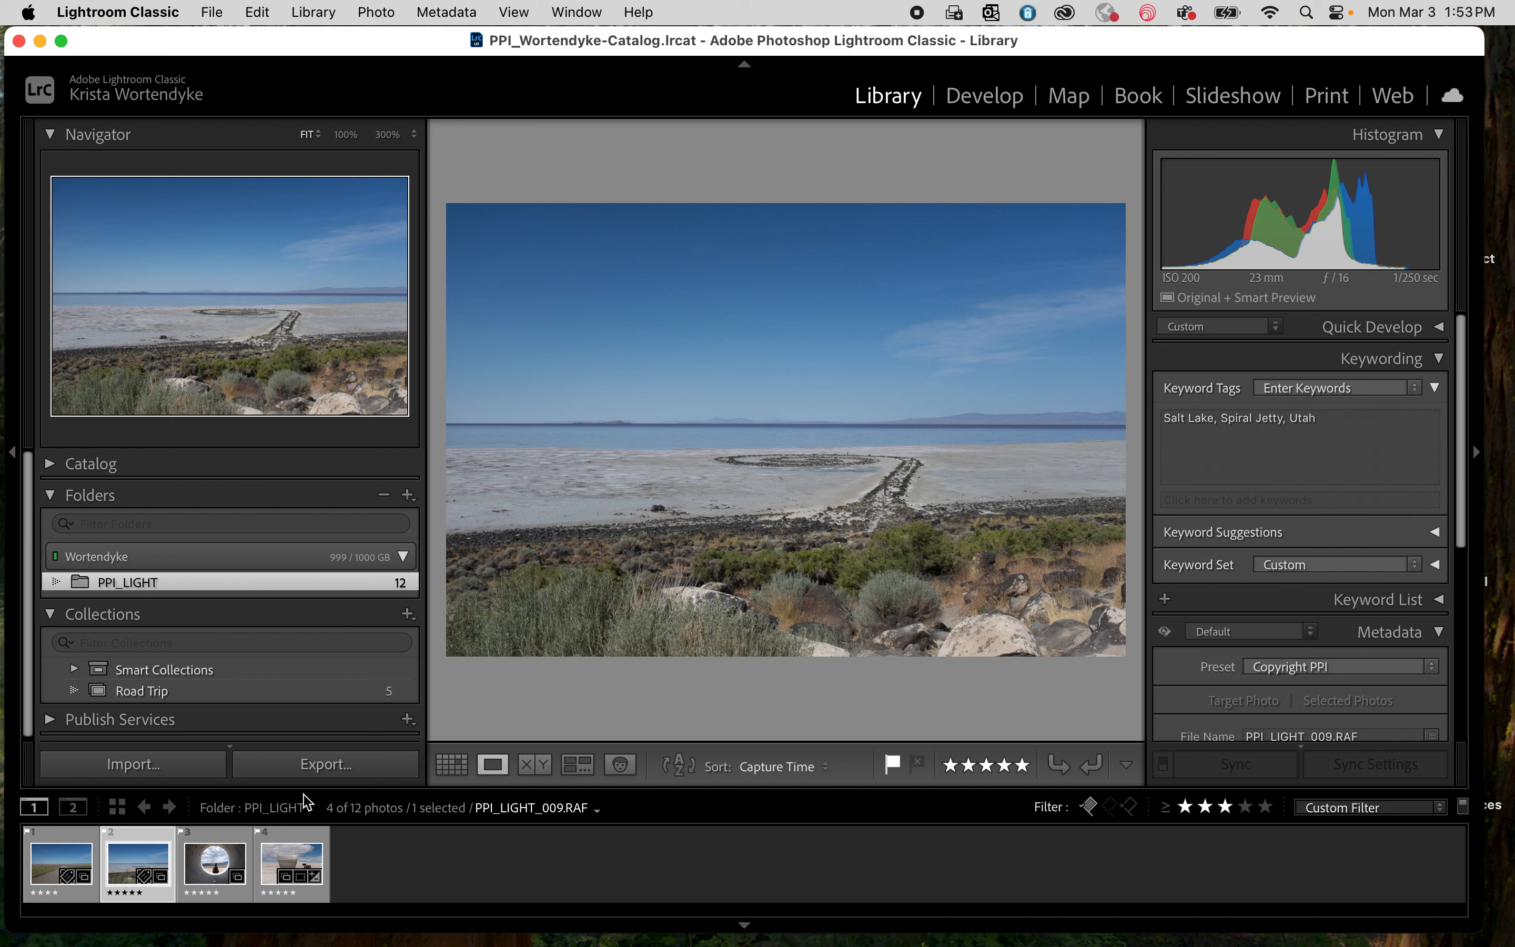
Step: Tag the concrete tunnel photo with the keywords Sun Tunnels, the pictured person's first name and Utah
{"action": "left_click", "coordinate": [194, 873]}
{"action": "left_click", "coordinate": [1189, 445]}
{"action": "type", "text": "Sun "}
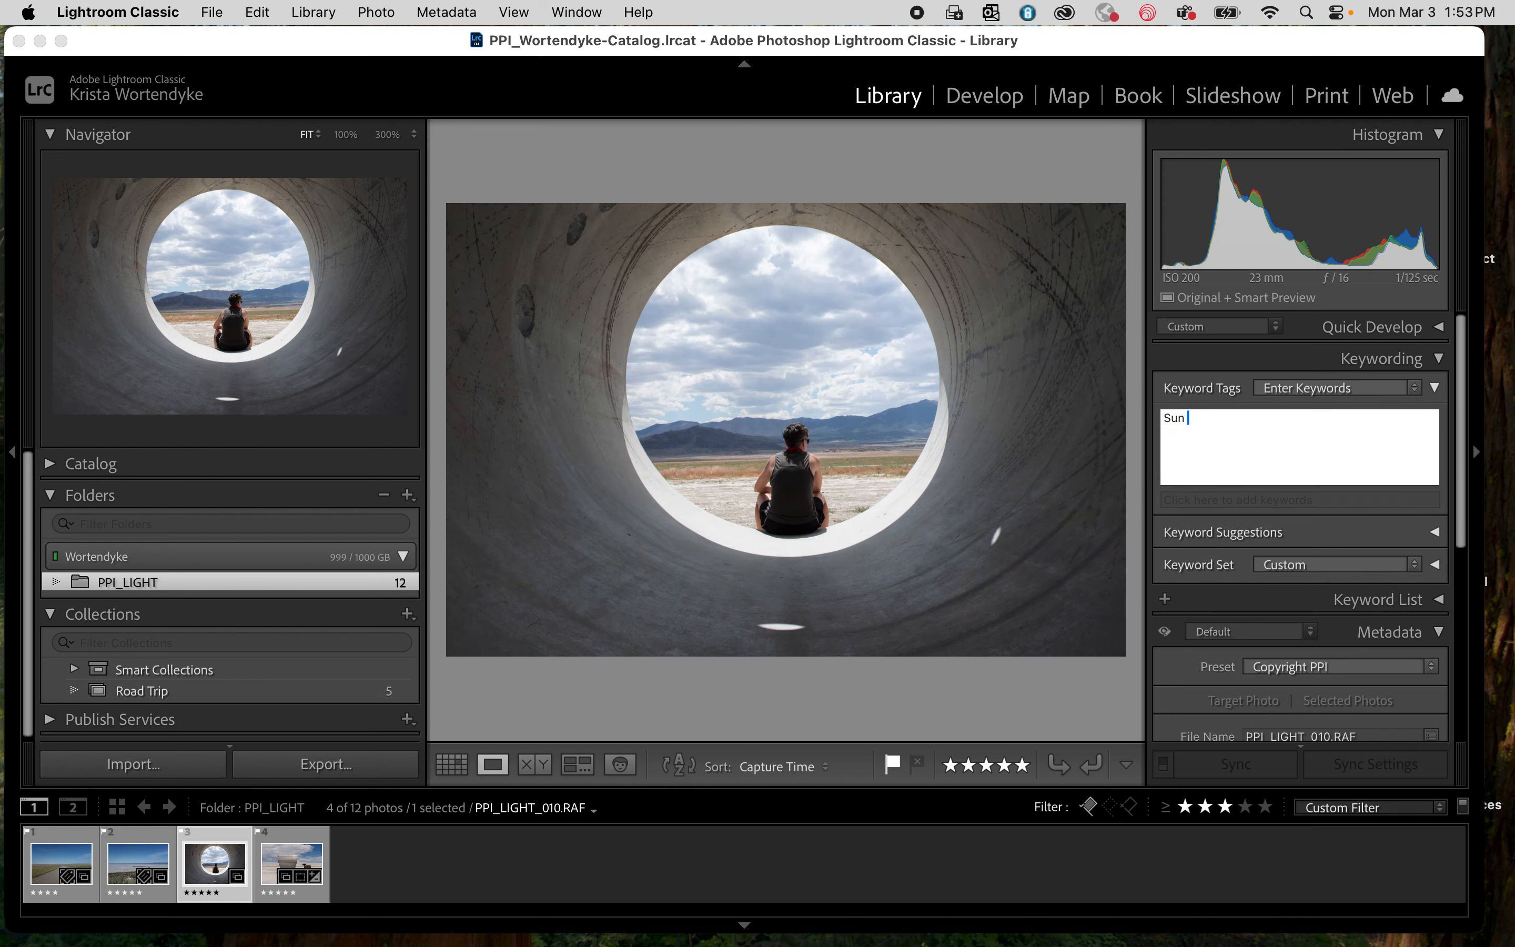
{"action": "type", "text": "Tunnels, "}
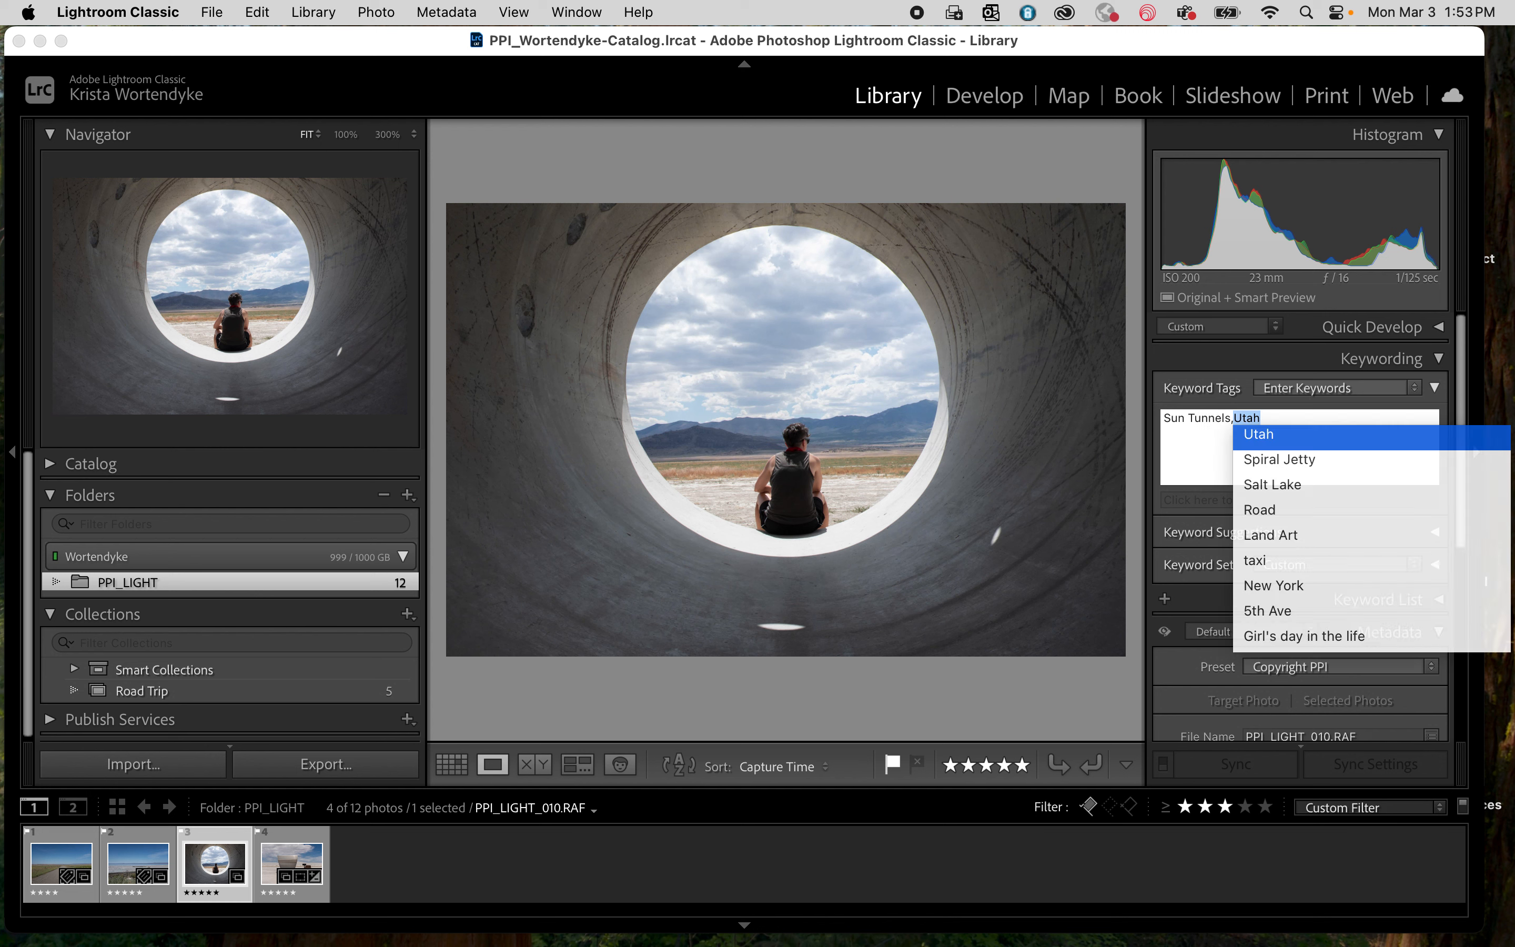
{"action": "type", "text": "Theo"}
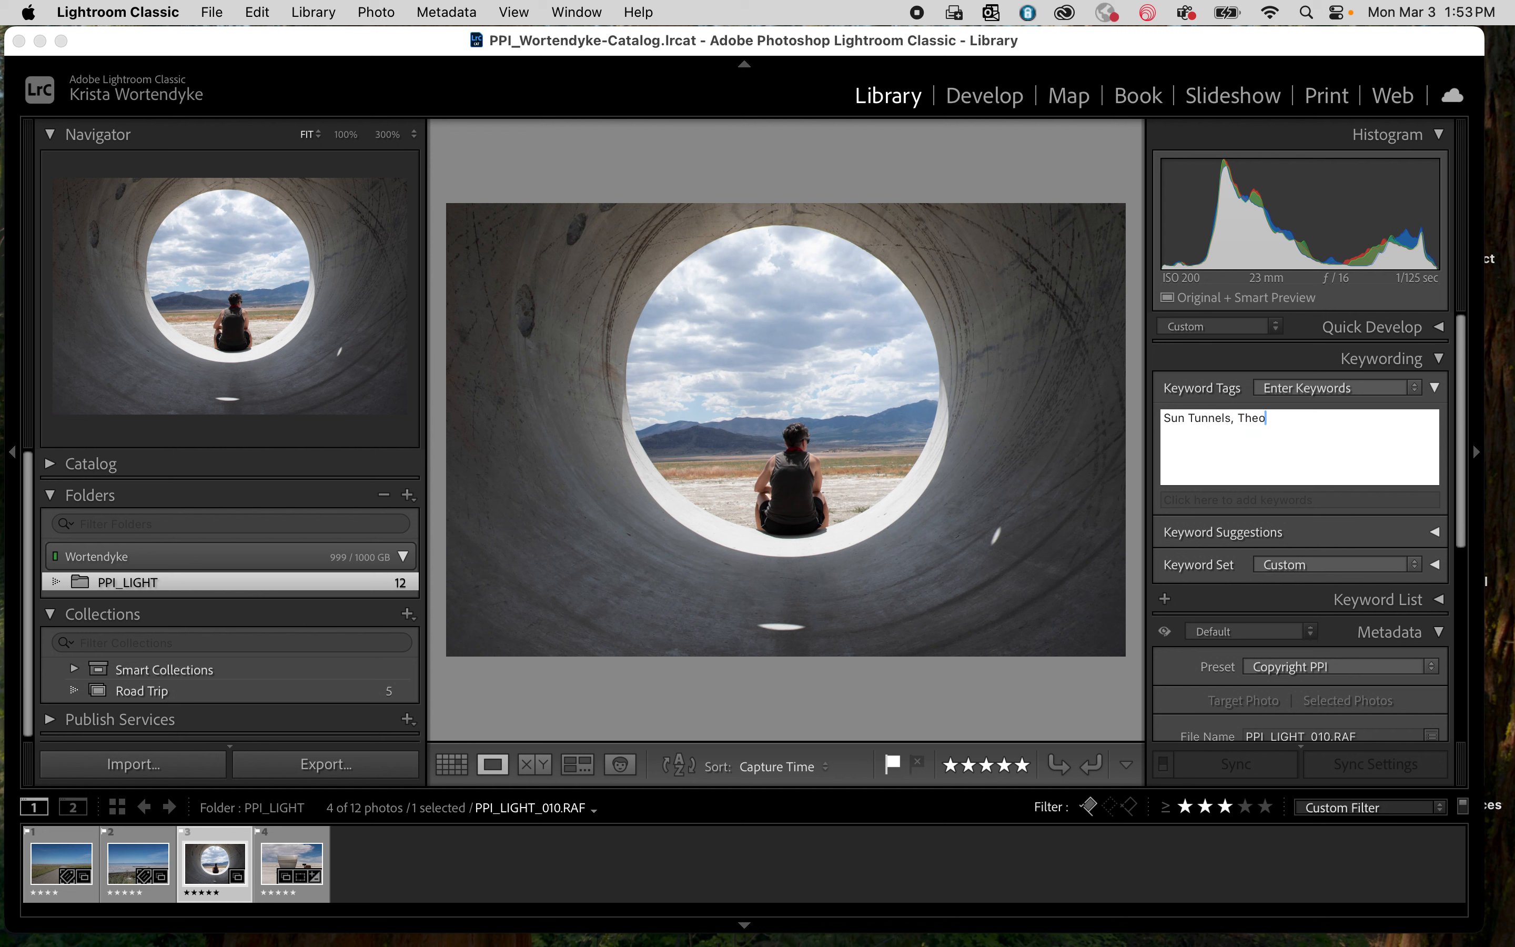
{"action": "type", "text": ", Utah"}
{"action": "key", "text": "Return"}
{"action": "key", "text": "Return"}
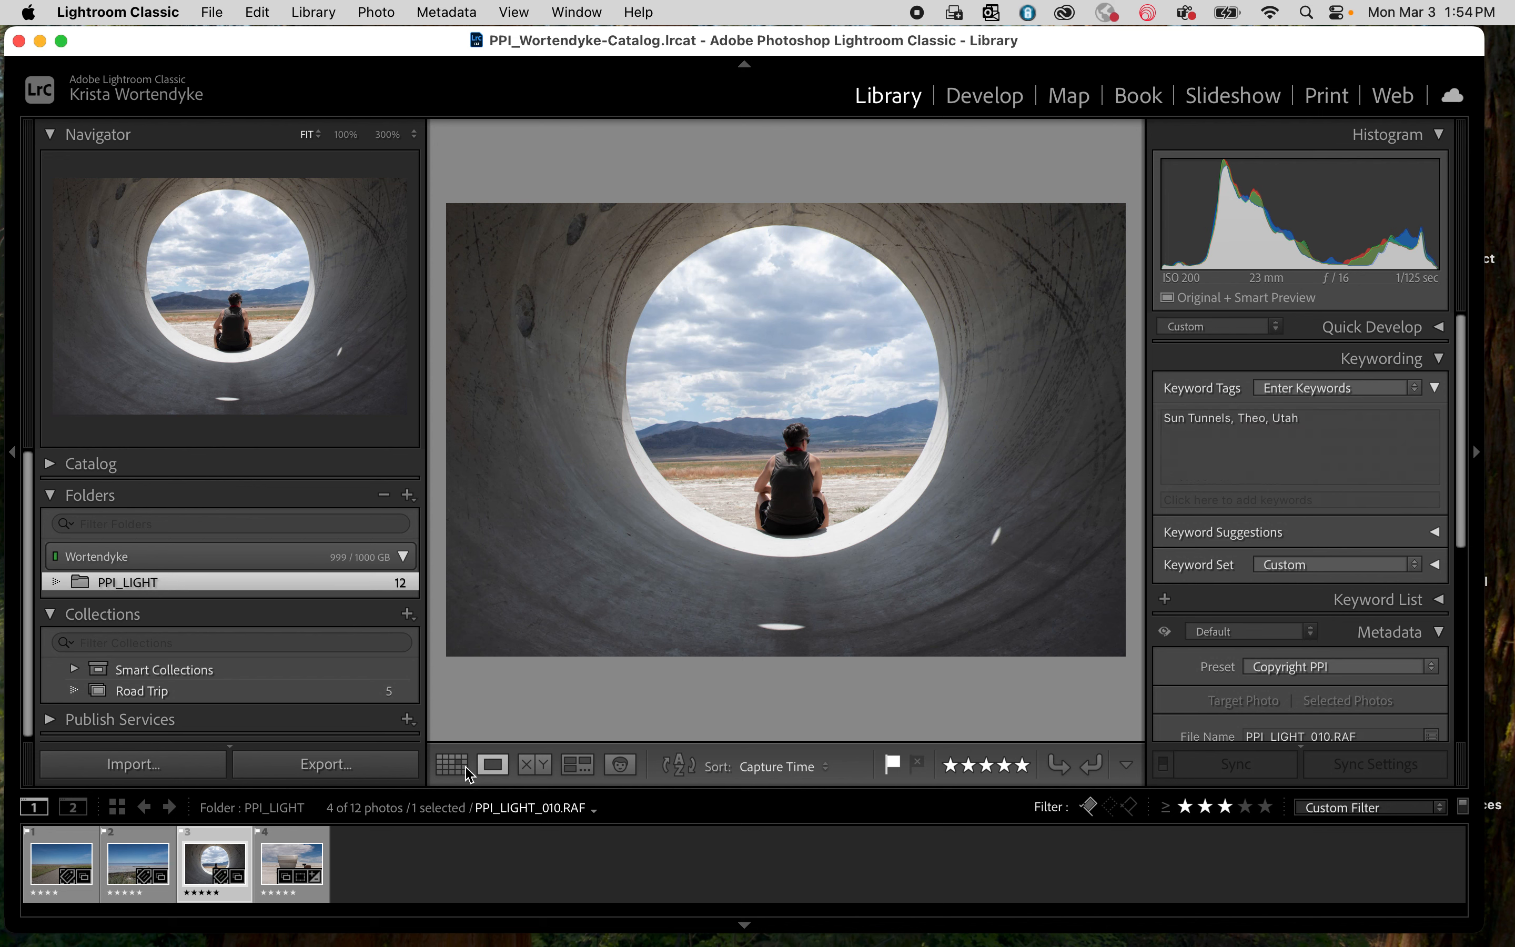
Step: Tag the metal shelter photo with the keywords White Sands, New Mexico and Picnic
{"action": "left_click", "coordinate": [286, 863]}
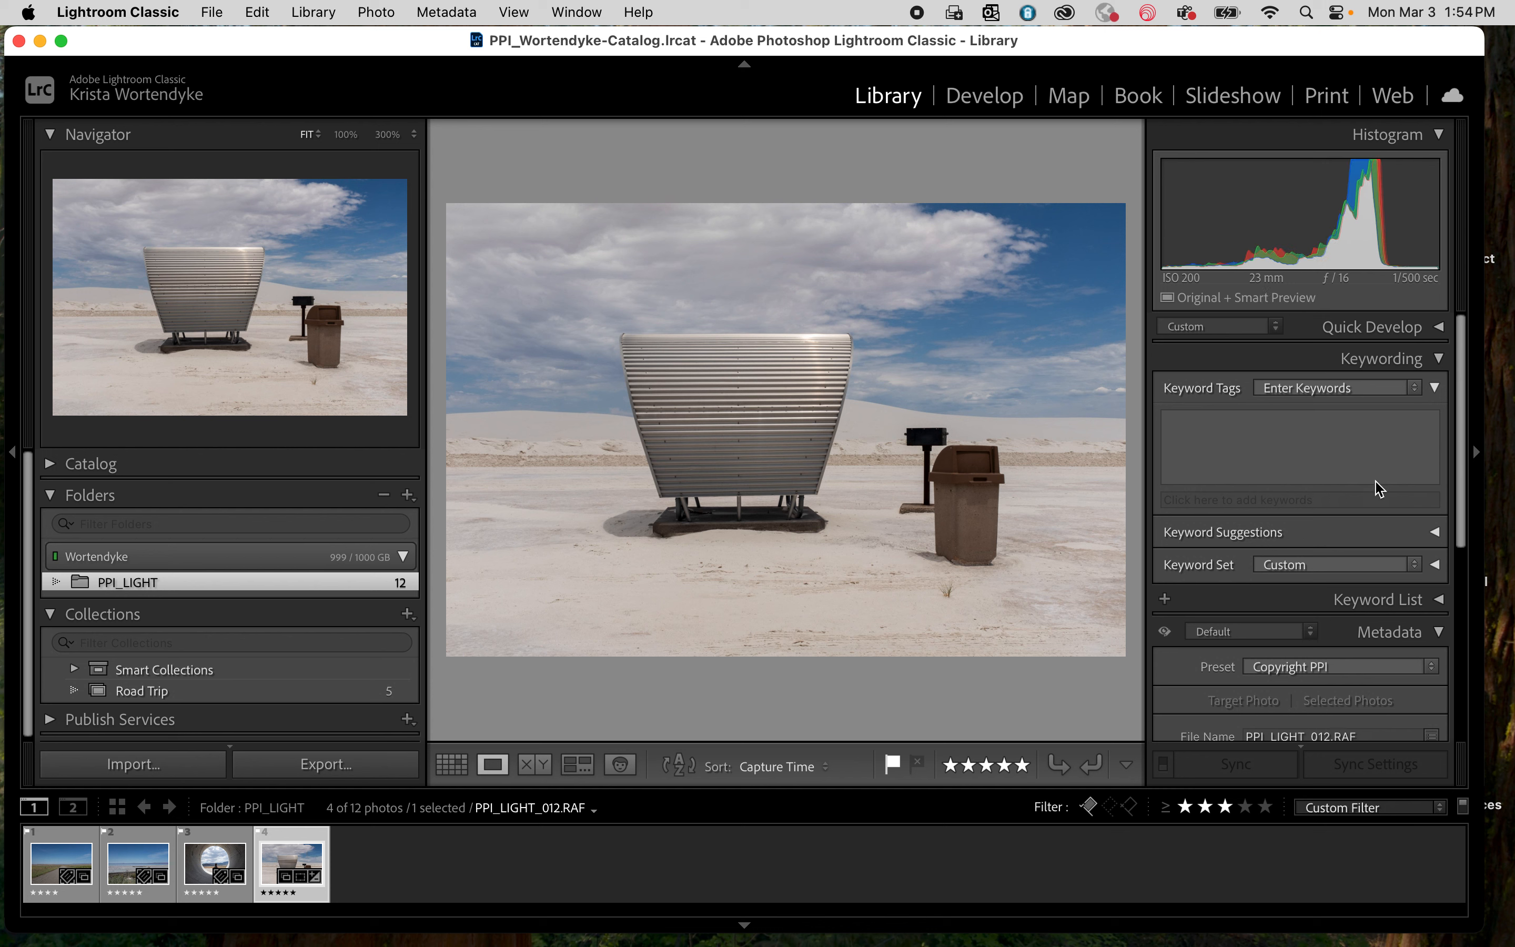
{"action": "left_click", "coordinate": [1259, 440]}
{"action": "type", "text": "W"}
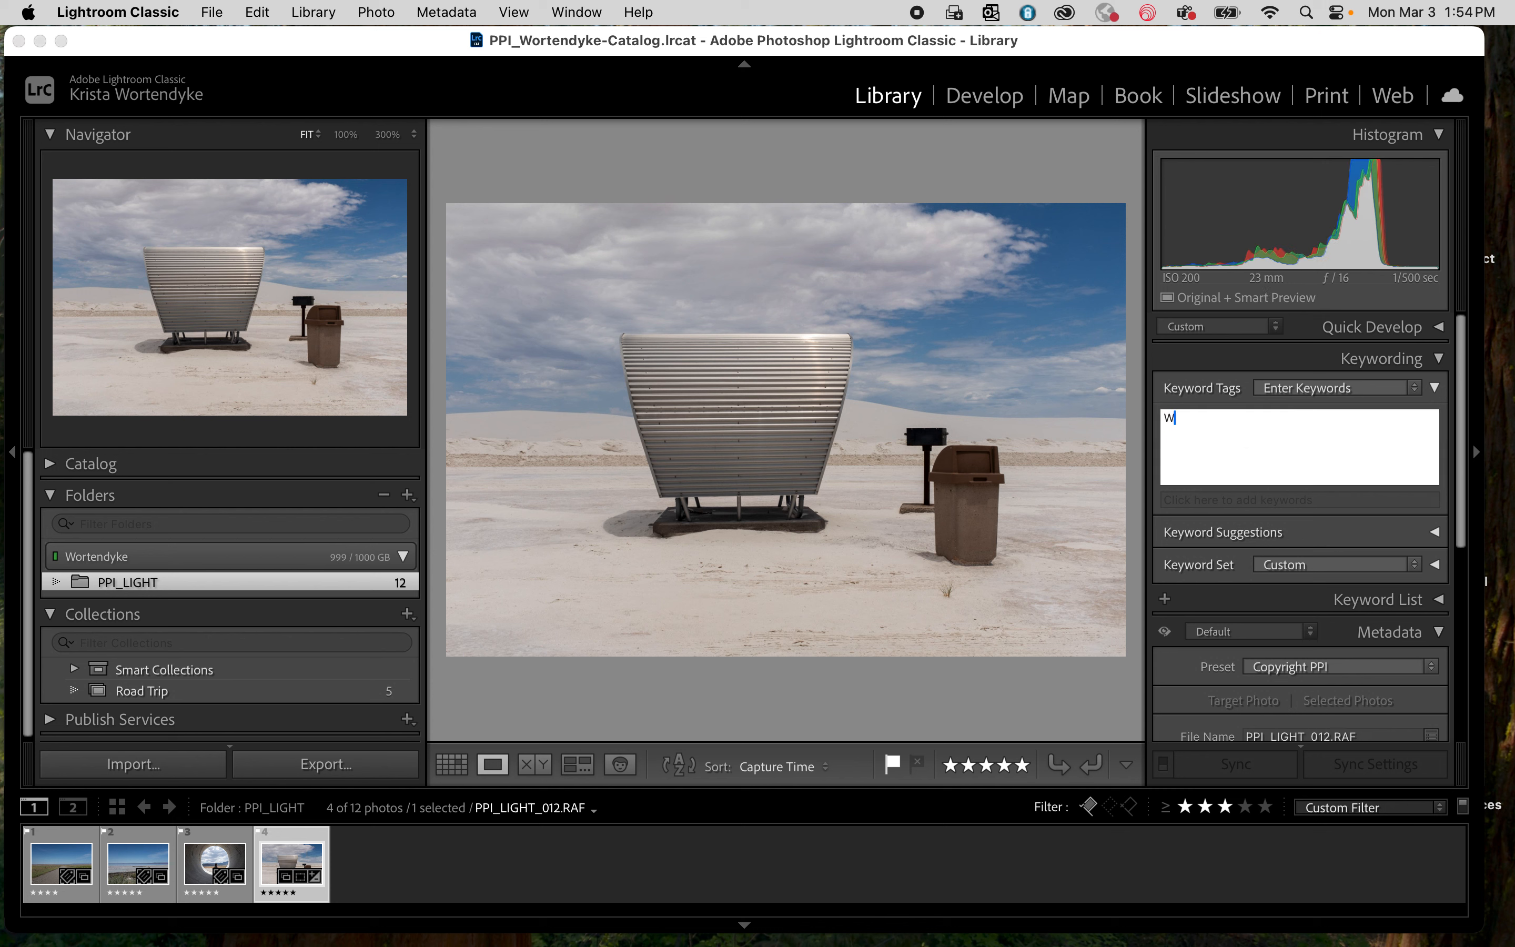
{"action": "type", "text": "hite Snads"}
{"action": "key", "text": "BackSpace"}
{"action": "key", "text": "BackSpace"}
{"action": "key", "text": "BackSpace"}
{"action": "type", "text": "ands, New Mexico, Picnic"}
{"action": "key", "text": "Return"}
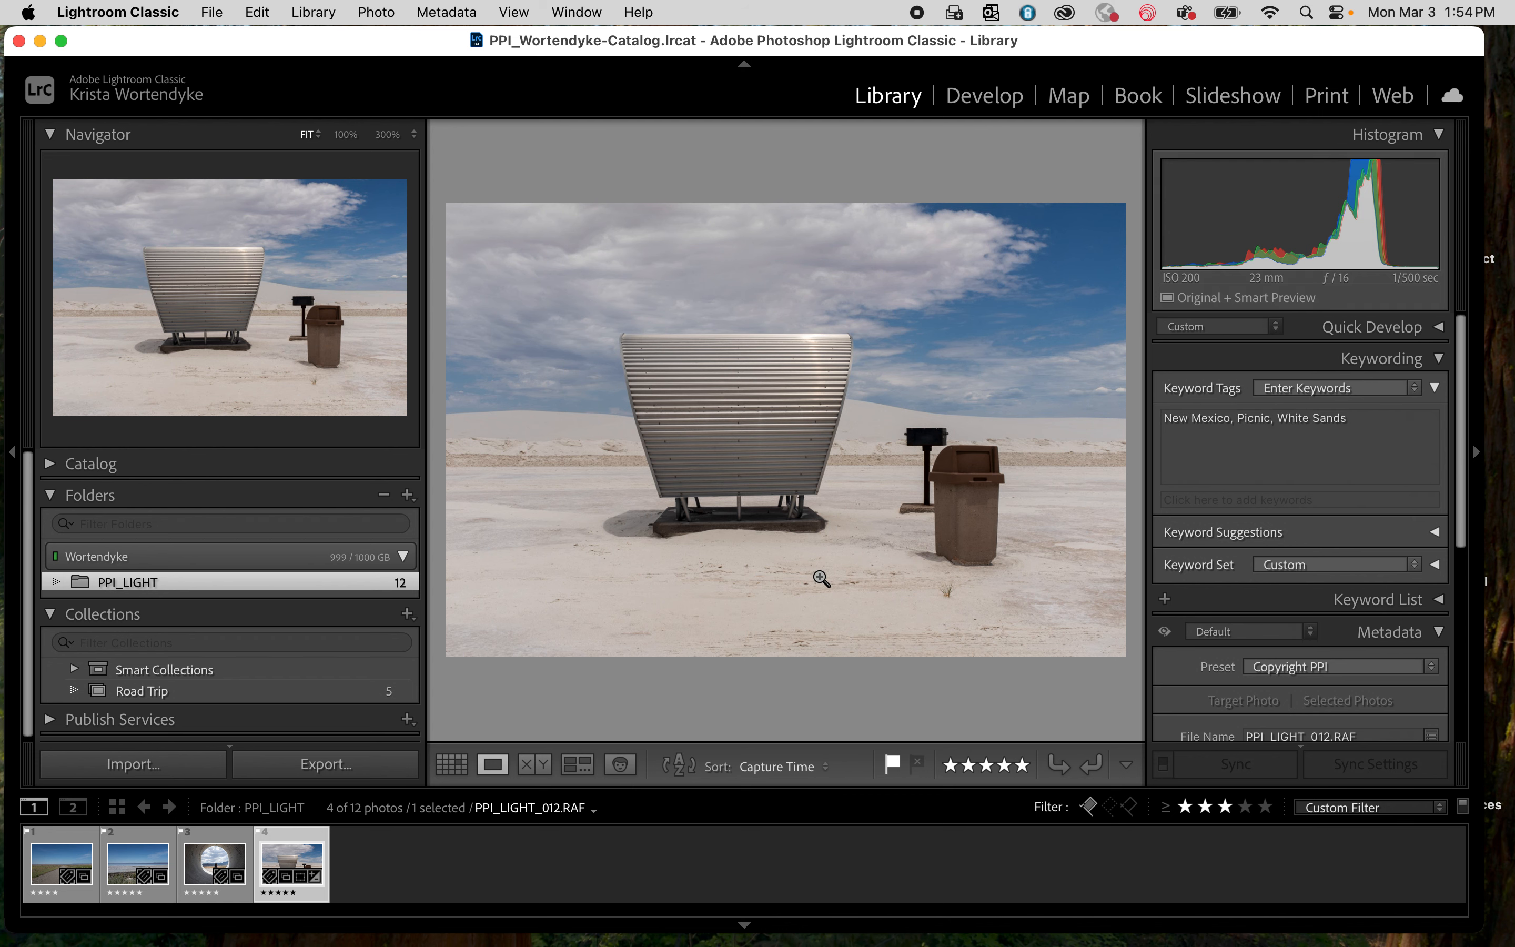
Step: Return to Grid view and add a text filter for Spiral Jetty across any searchable field
{"action": "key", "text": "g"}
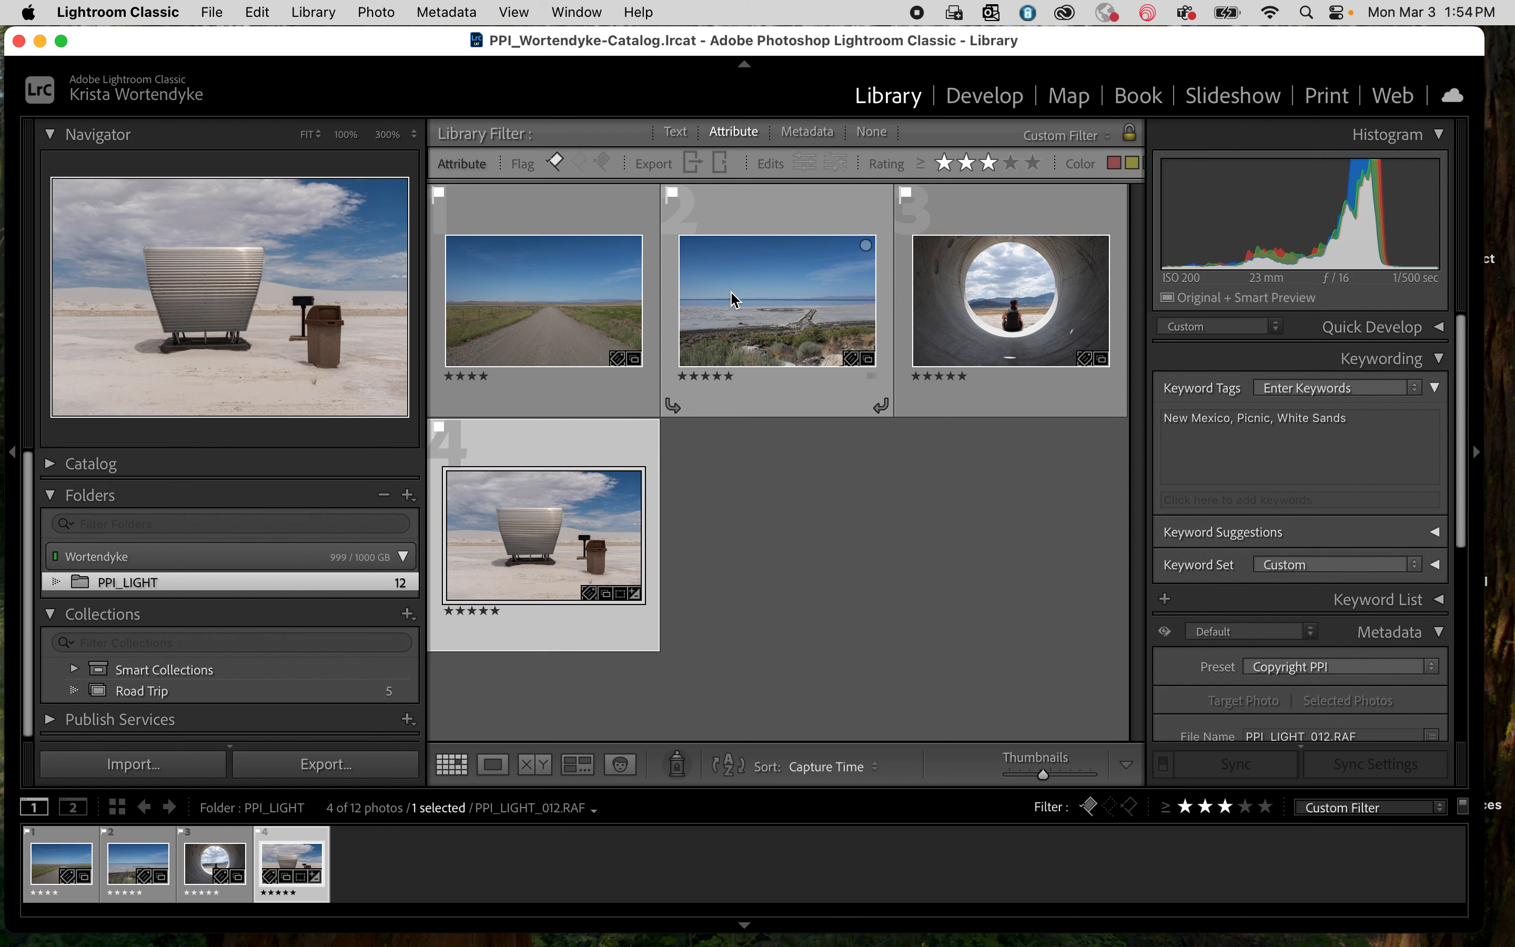
{"action": "left_click", "coordinate": [676, 132]}
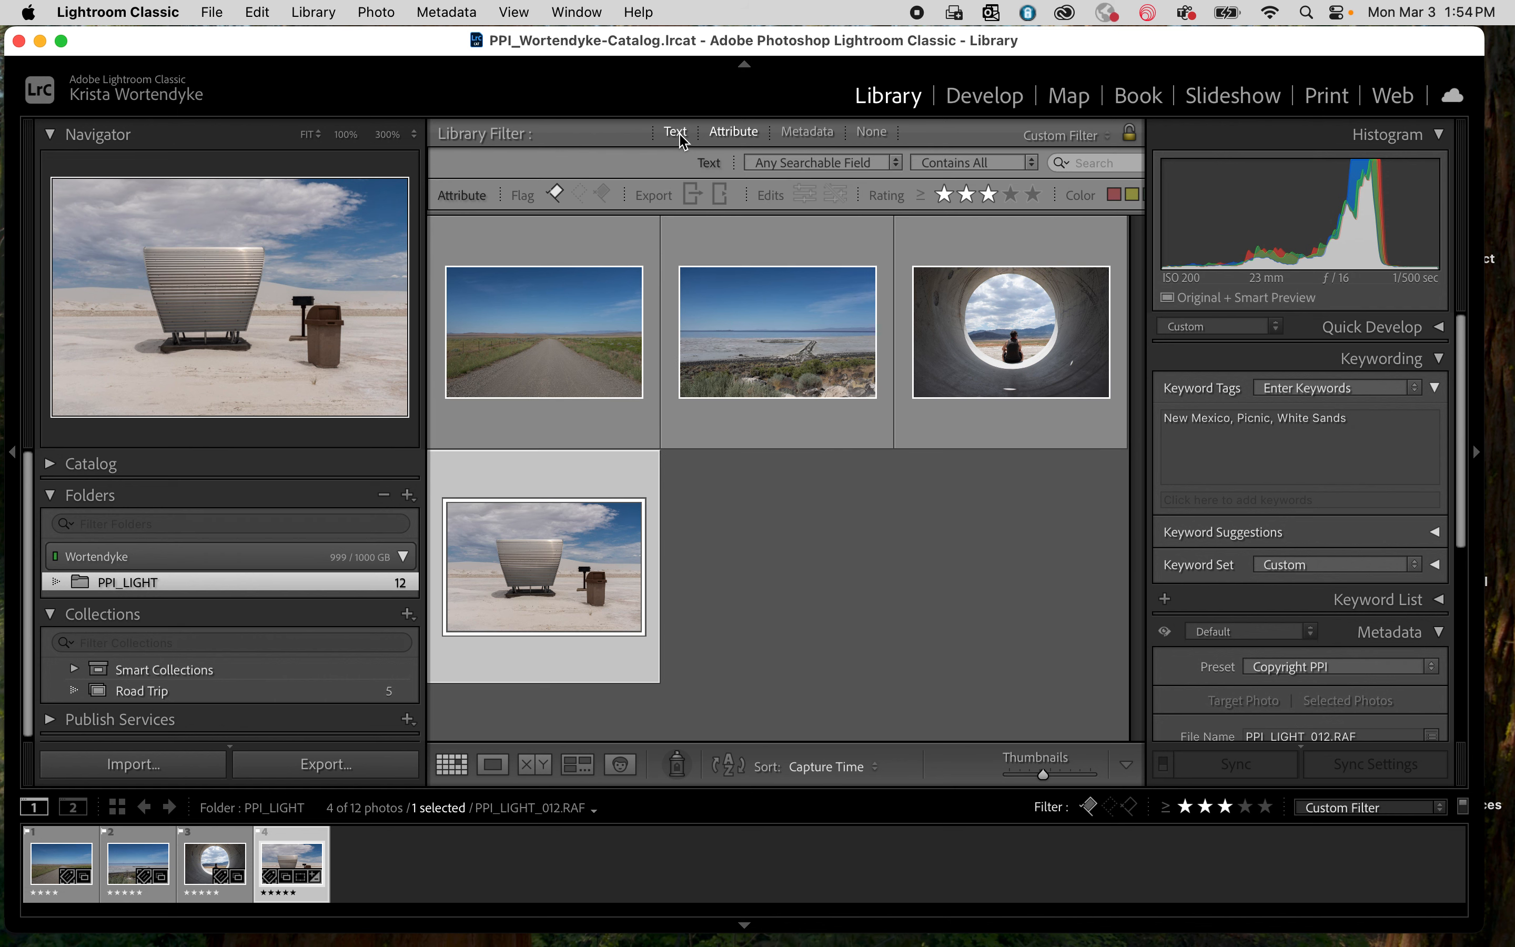
{"action": "left_click", "coordinate": [1094, 164]}
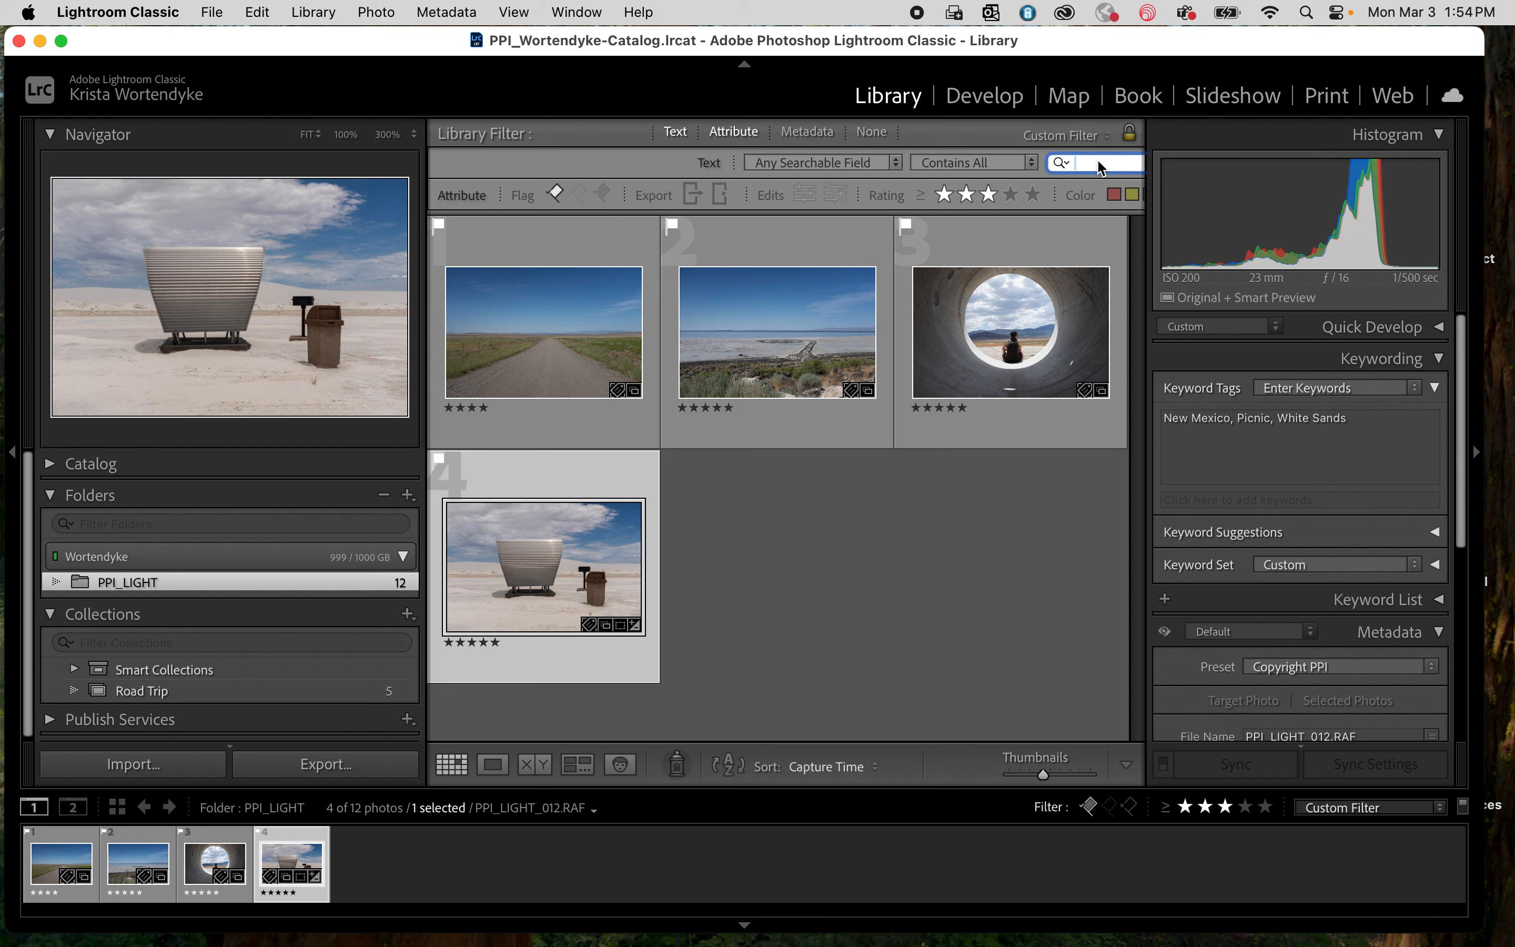
{"action": "type", "text": "Spiral Jetty"}
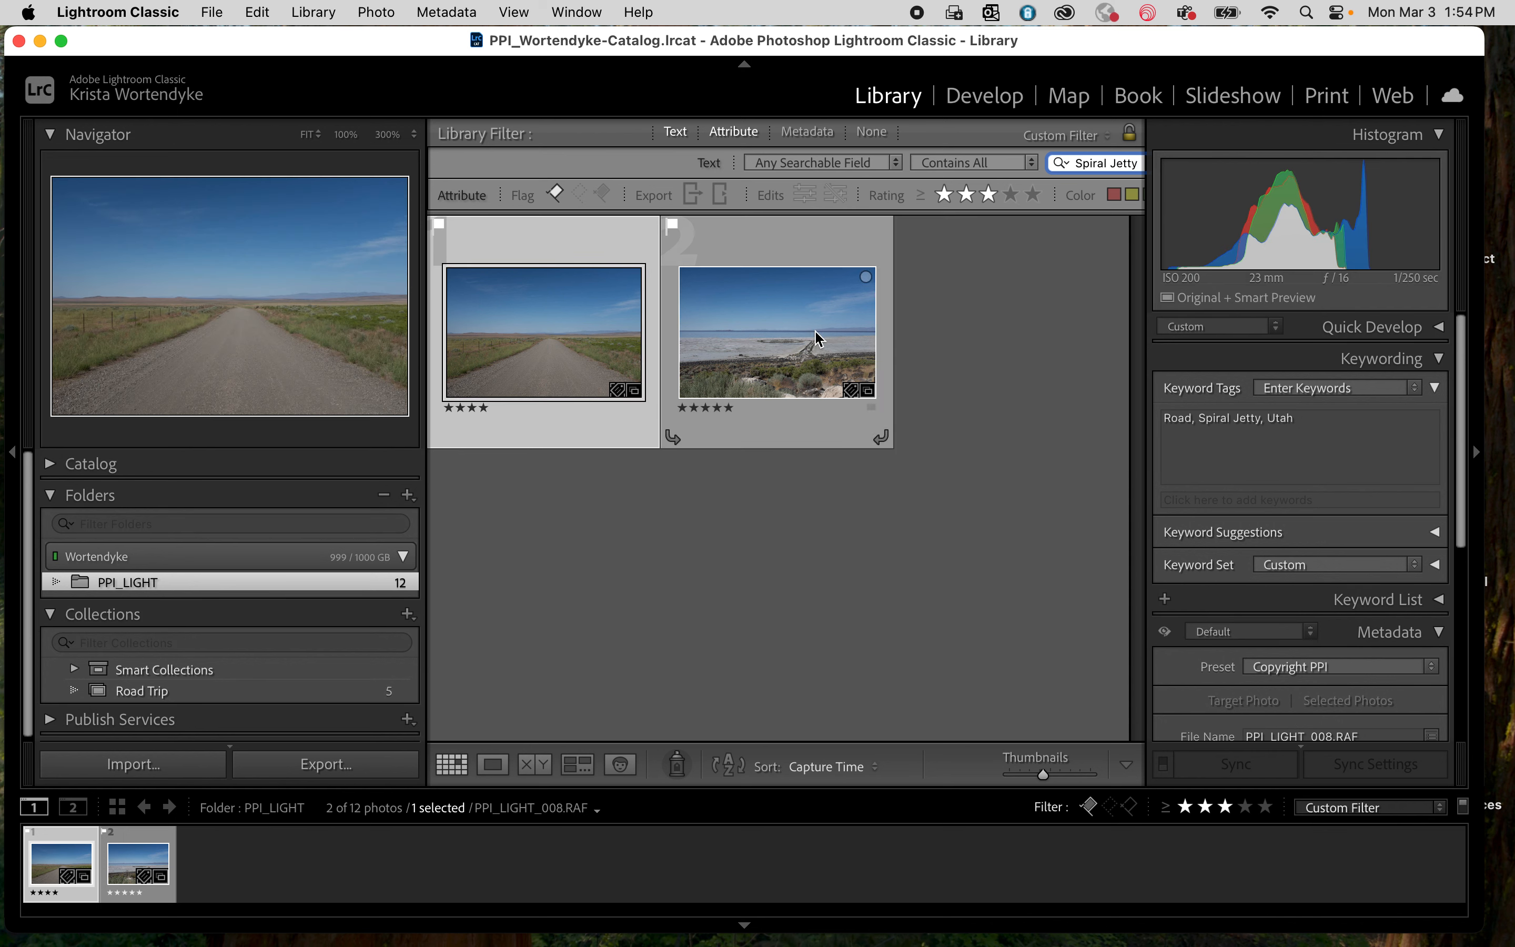
Step: Replace the text filter's search term with Utah
{"action": "key", "text": "BackSpace"}
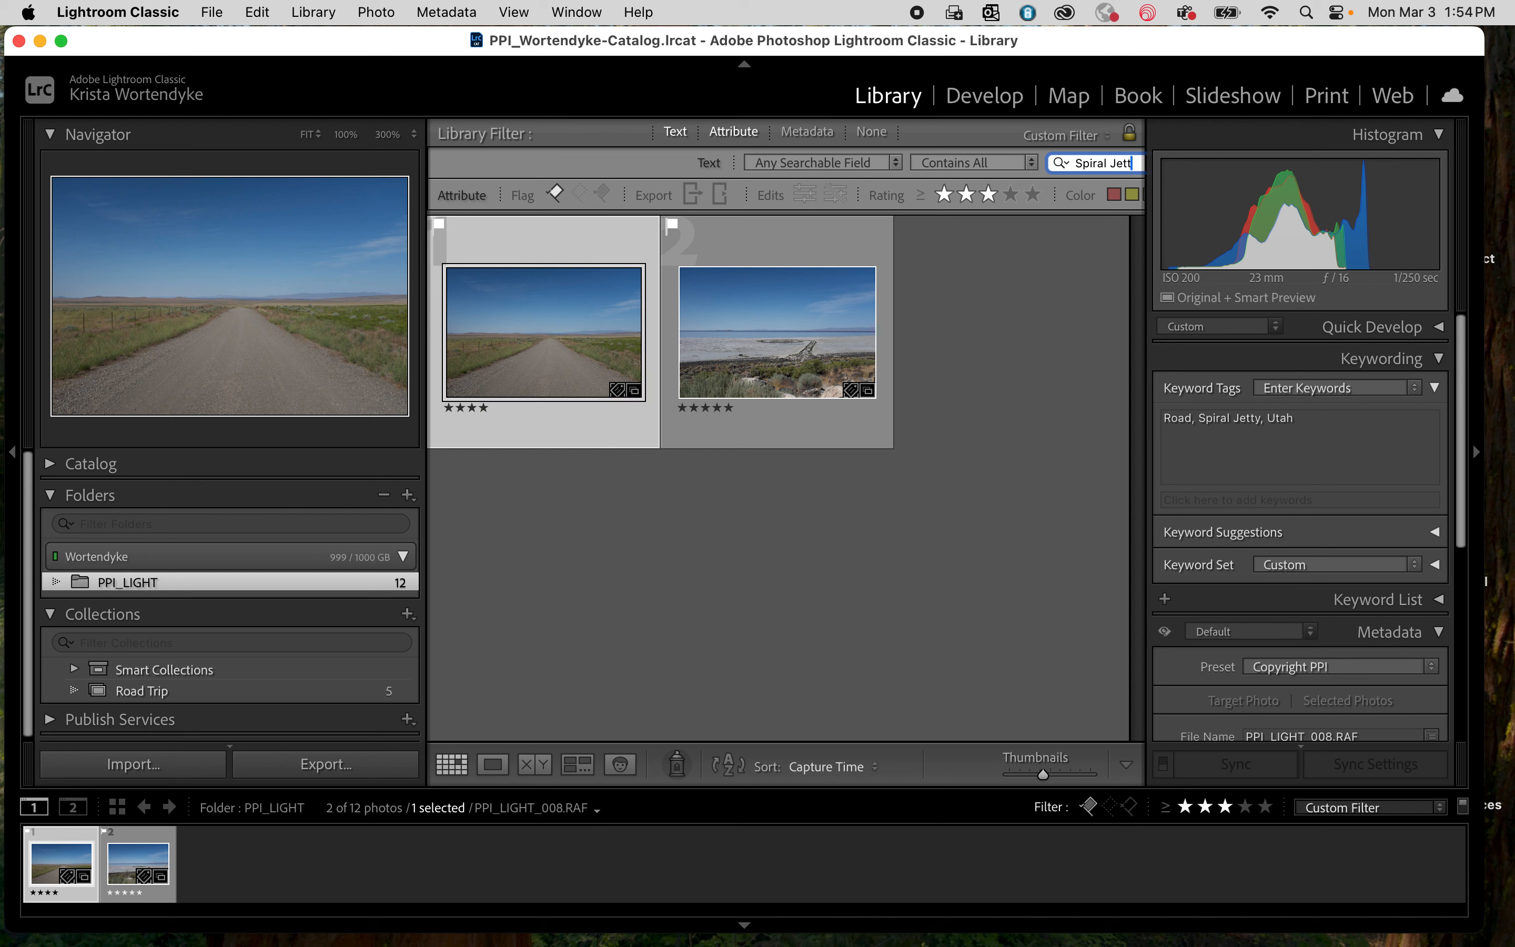
{"action": "key", "text": "BackSpace"}
{"action": "key", "text": "BackSpace"}
{"action": "key", "text": "BackSpace"}
{"action": "key", "text": "BackSpace"}
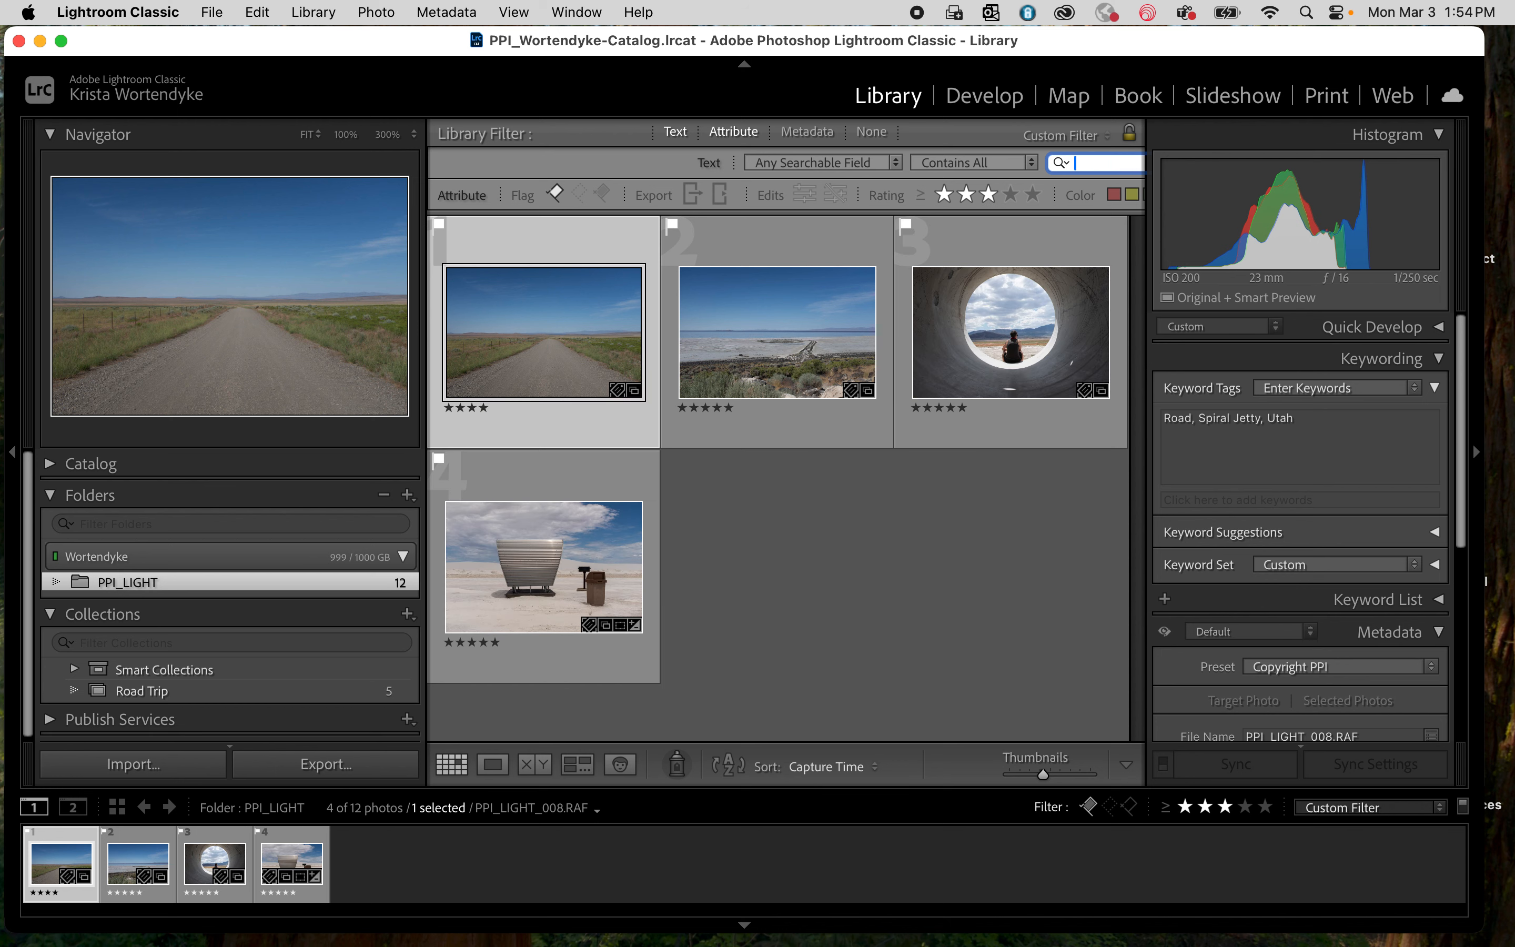
{"action": "type", "text": "Utah"}
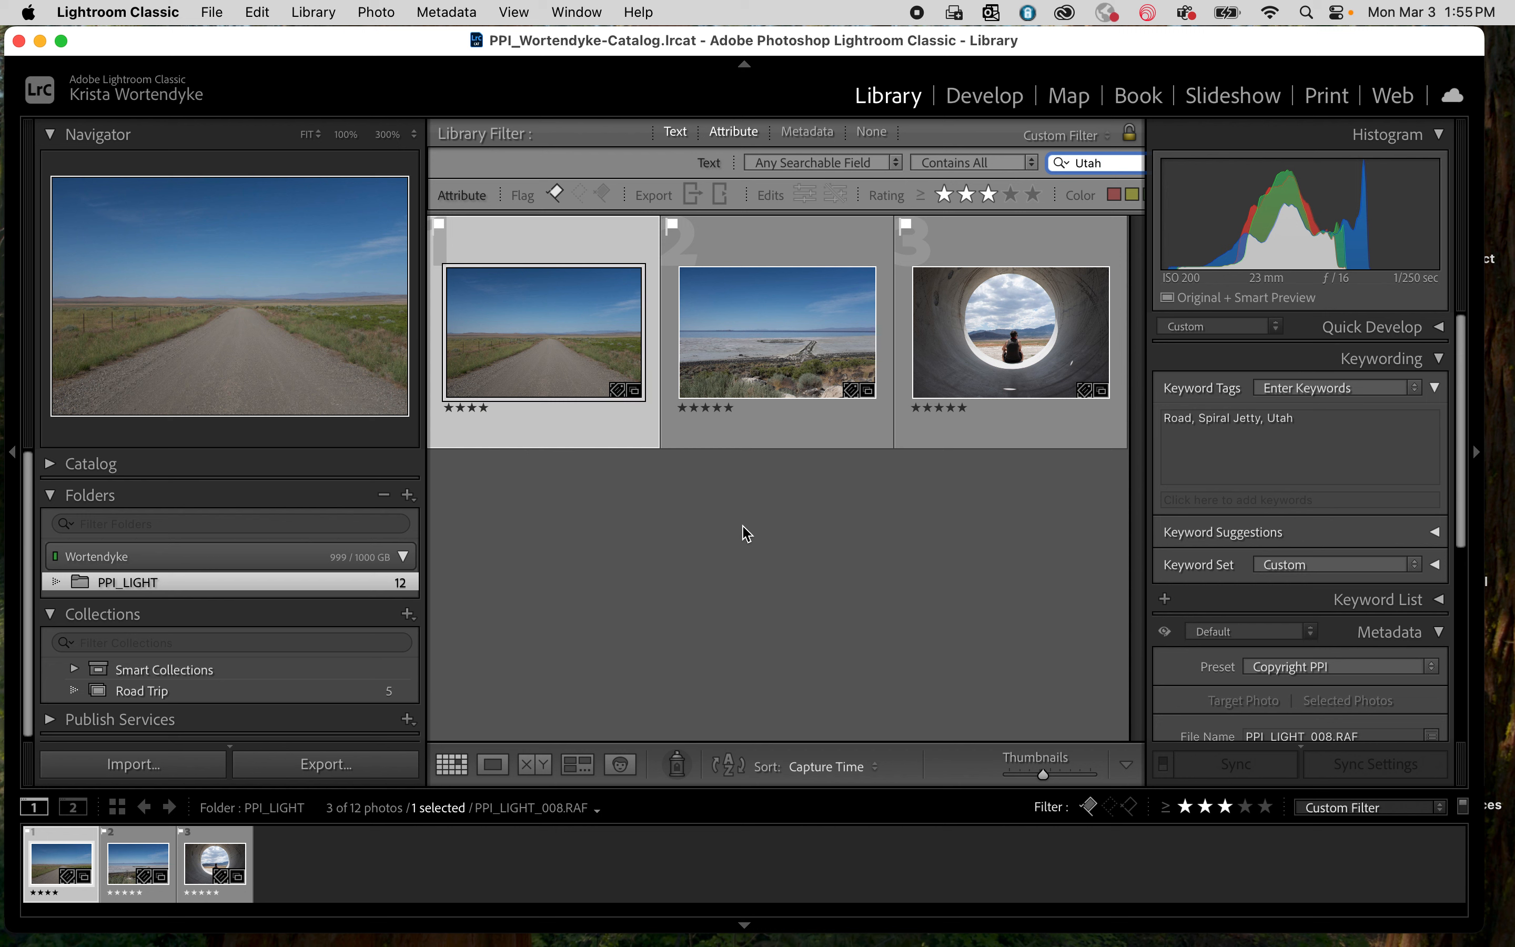
Step: Assign the red color label to the gravel road photo
{"action": "left_click", "coordinate": [638, 408]}
{"action": "key", "text": "Escape"}
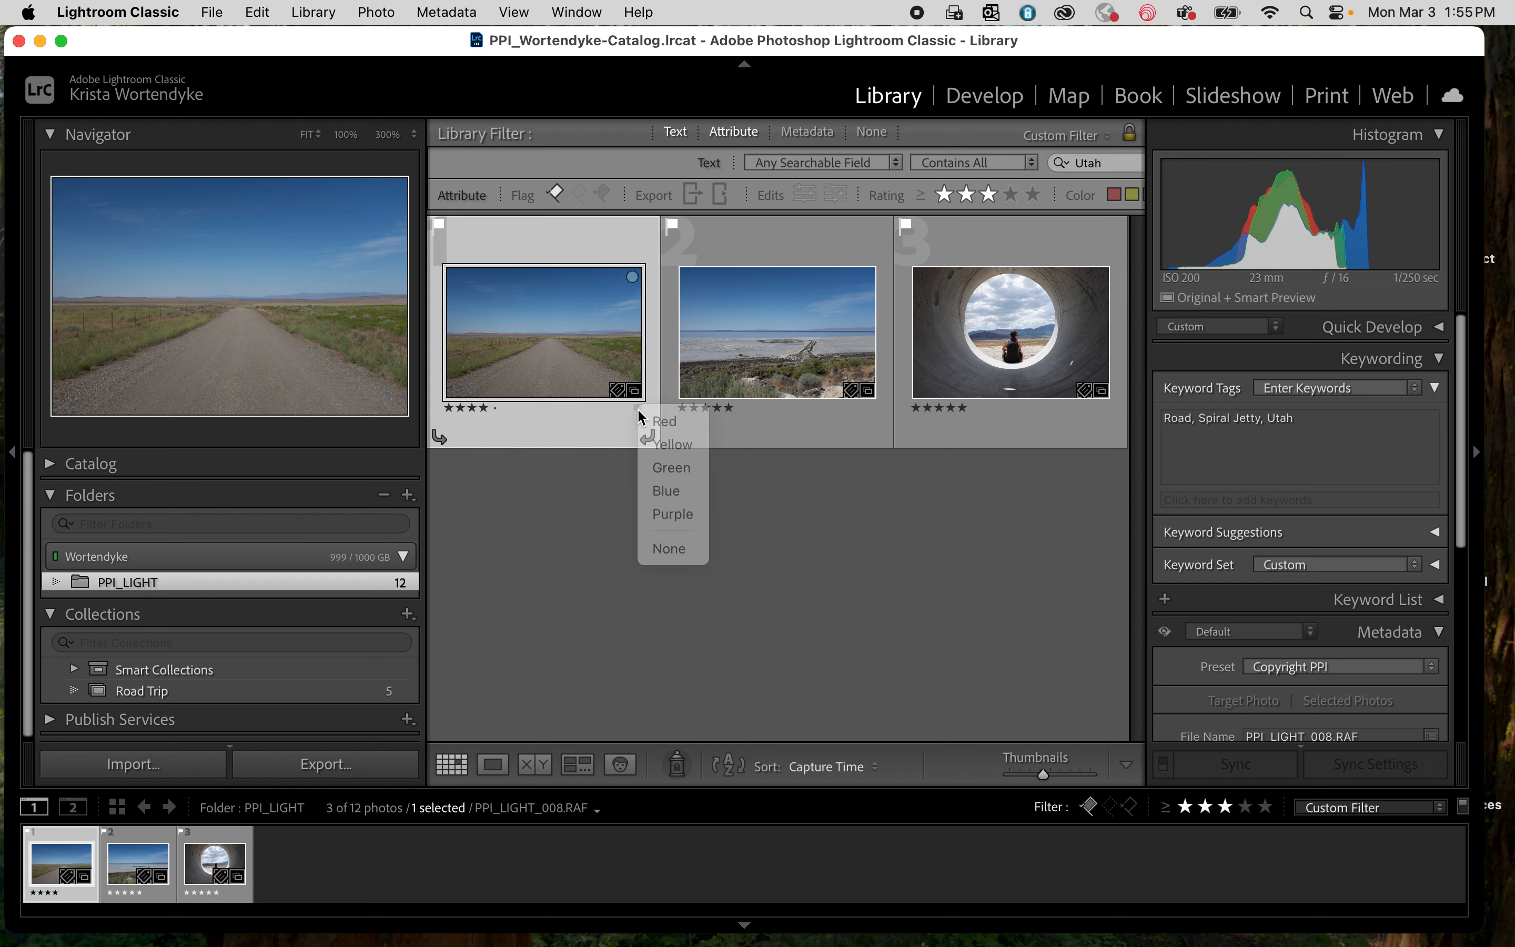
{"action": "left_click", "coordinate": [638, 408]}
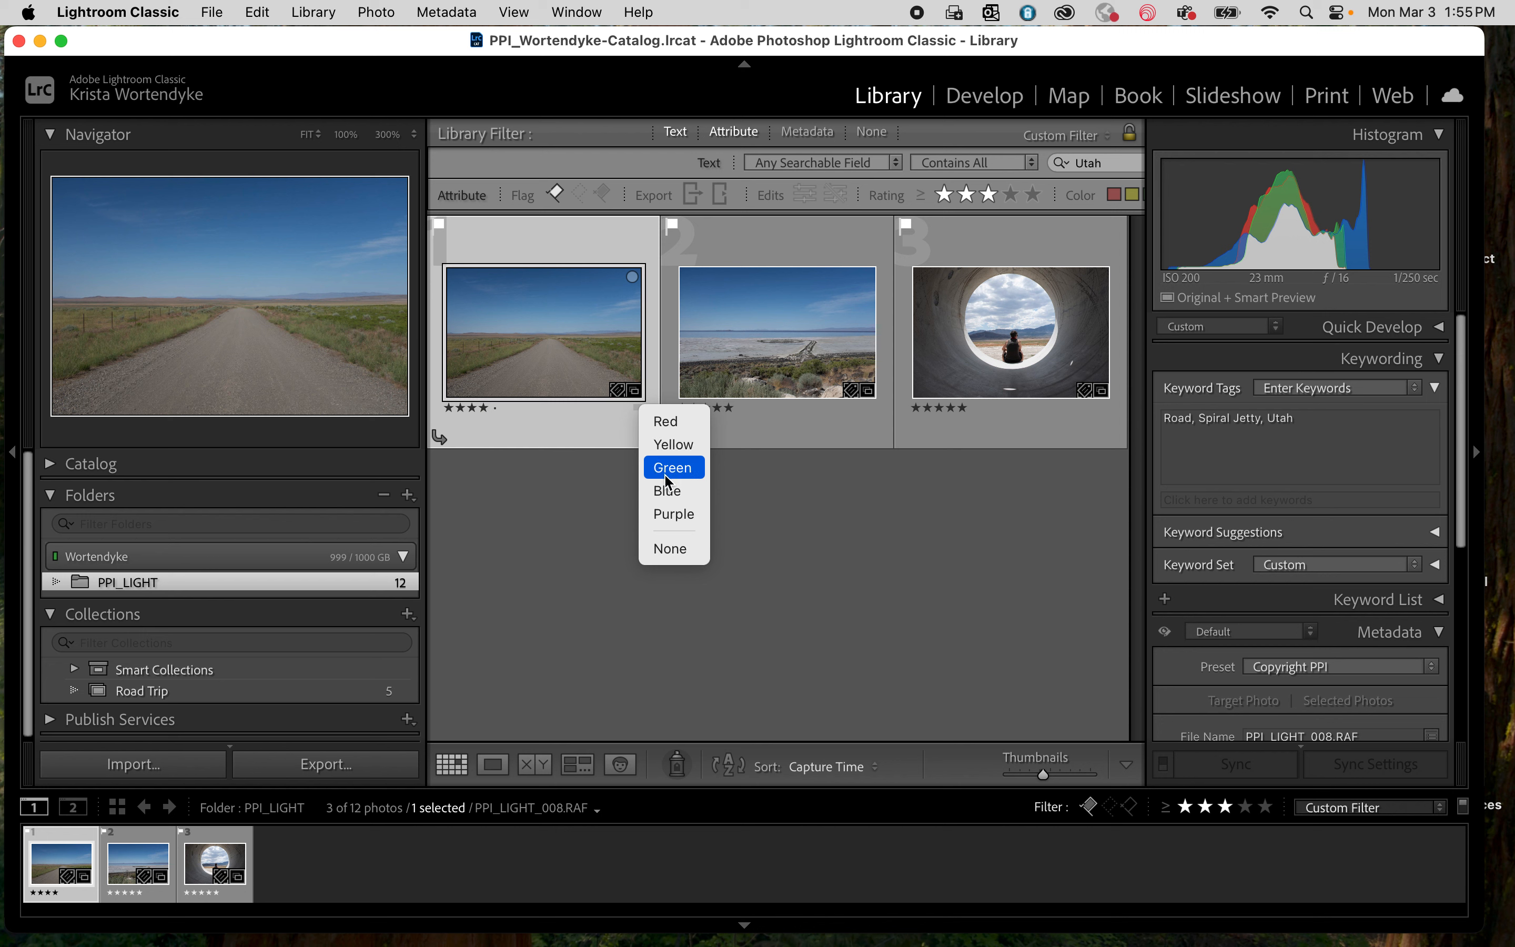
{"action": "left_click", "coordinate": [668, 423]}
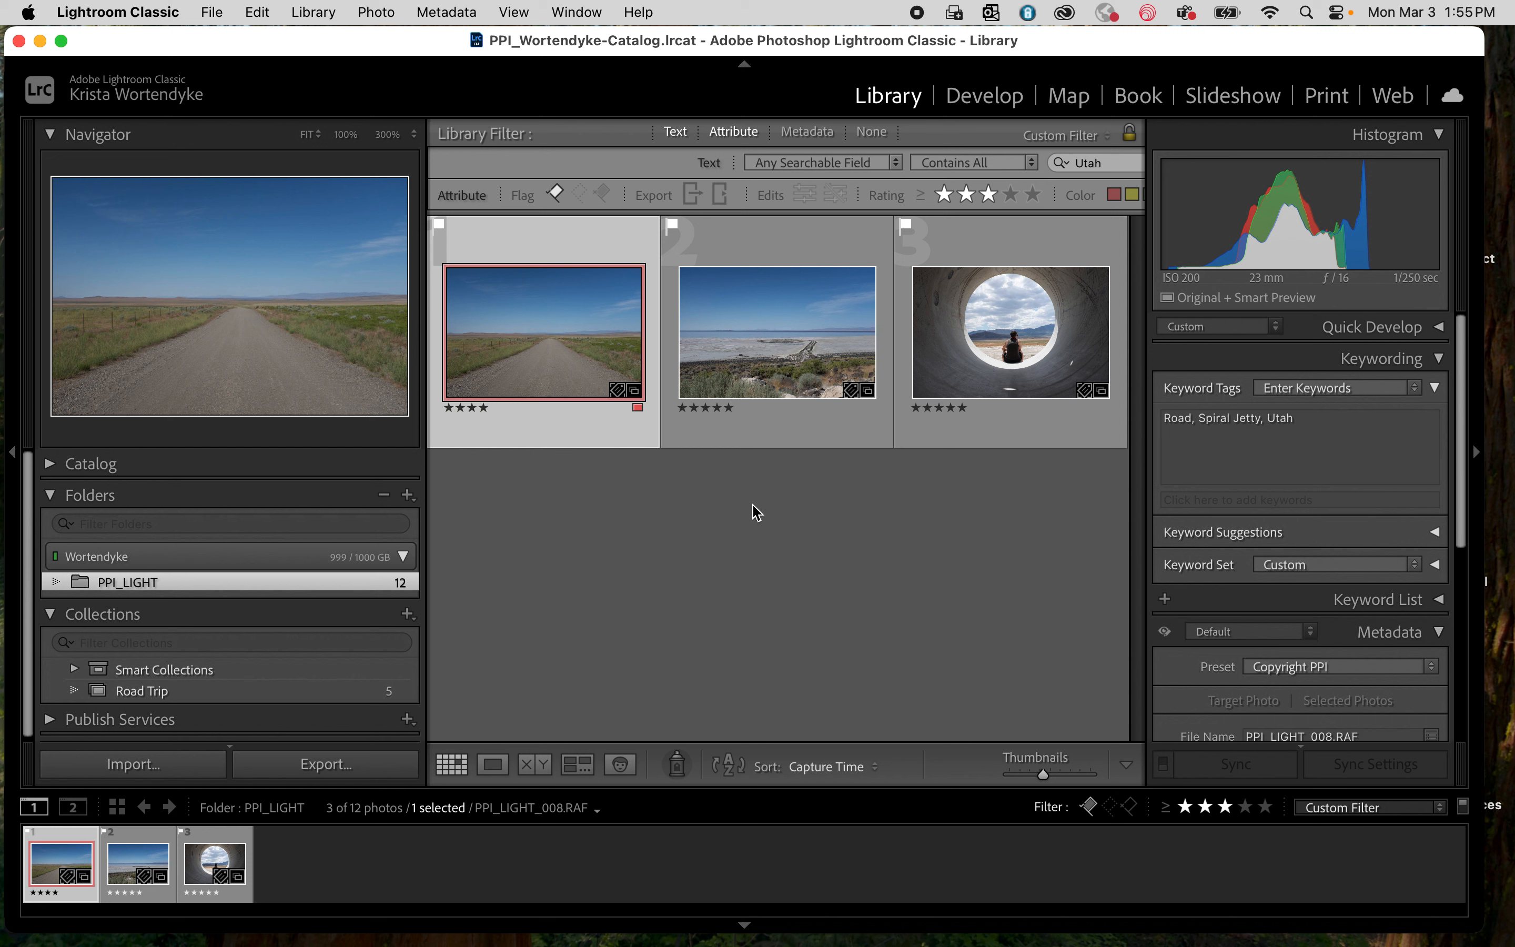
Step: Assign the yellow color label to the Spiral Jetty shoreline photo and the green label to the round tunnel photo
{"action": "left_click", "coordinate": [871, 407]}
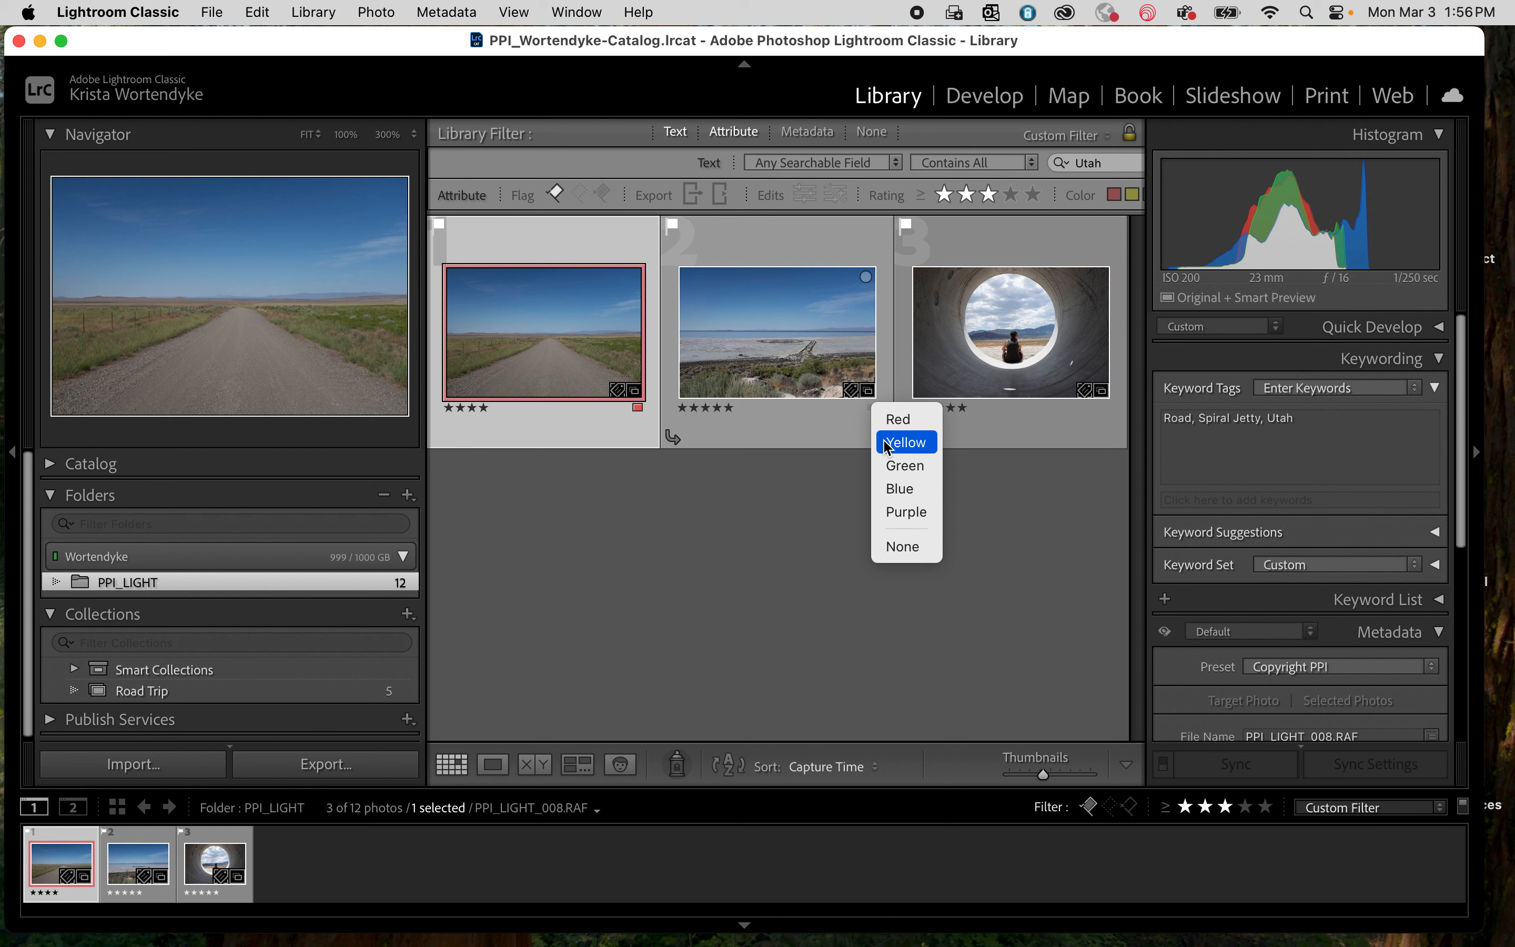
{"action": "left_click", "coordinate": [898, 443]}
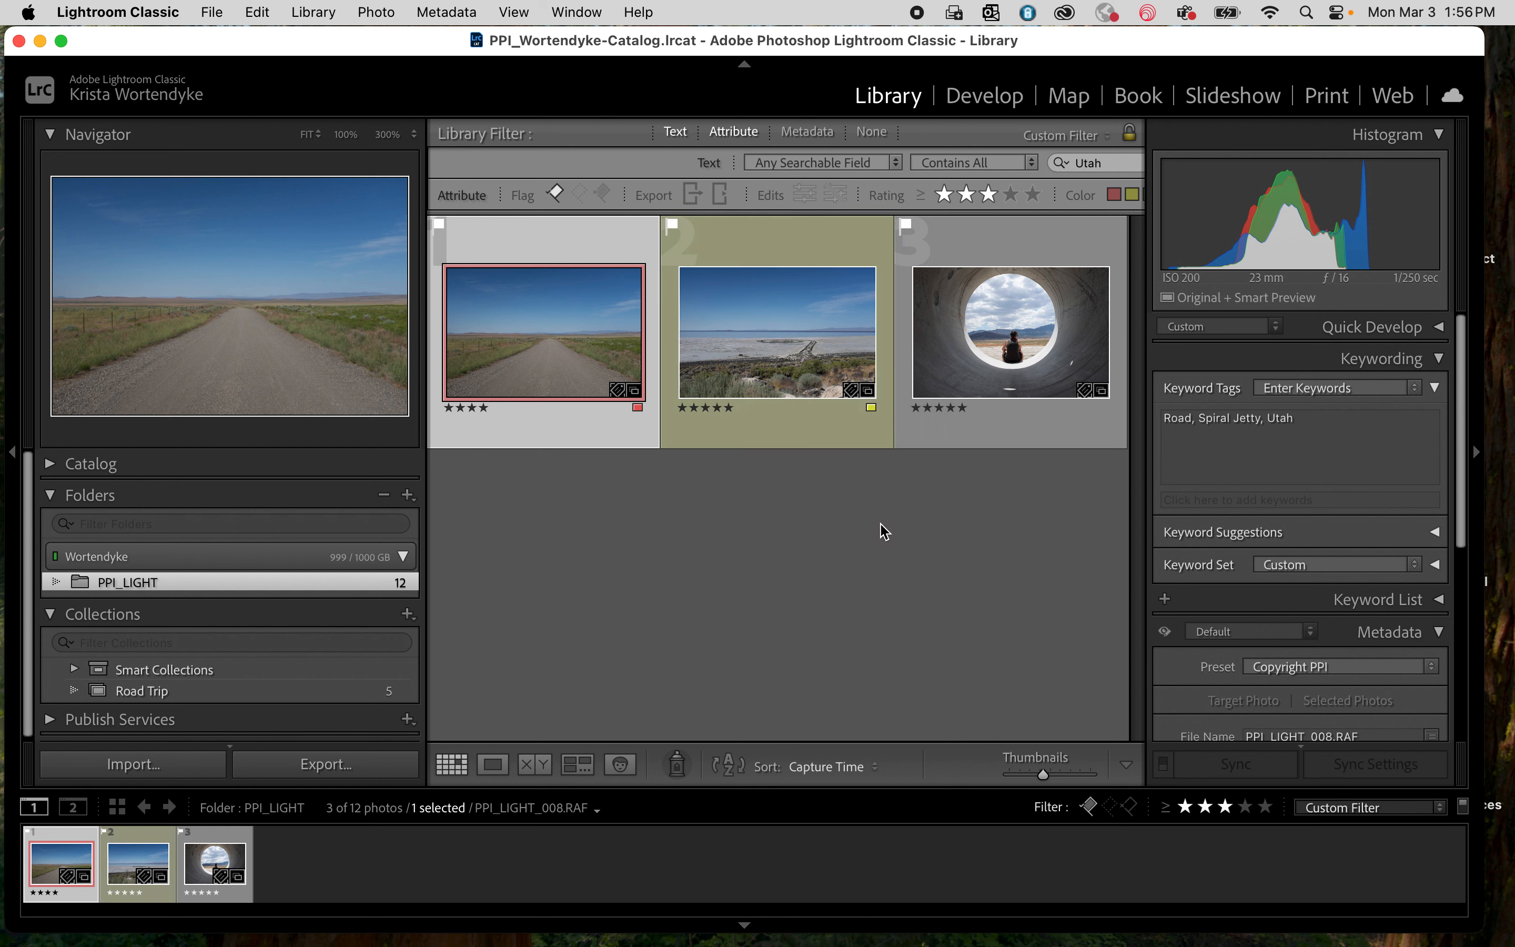
{"action": "left_click", "coordinate": [1103, 404]}
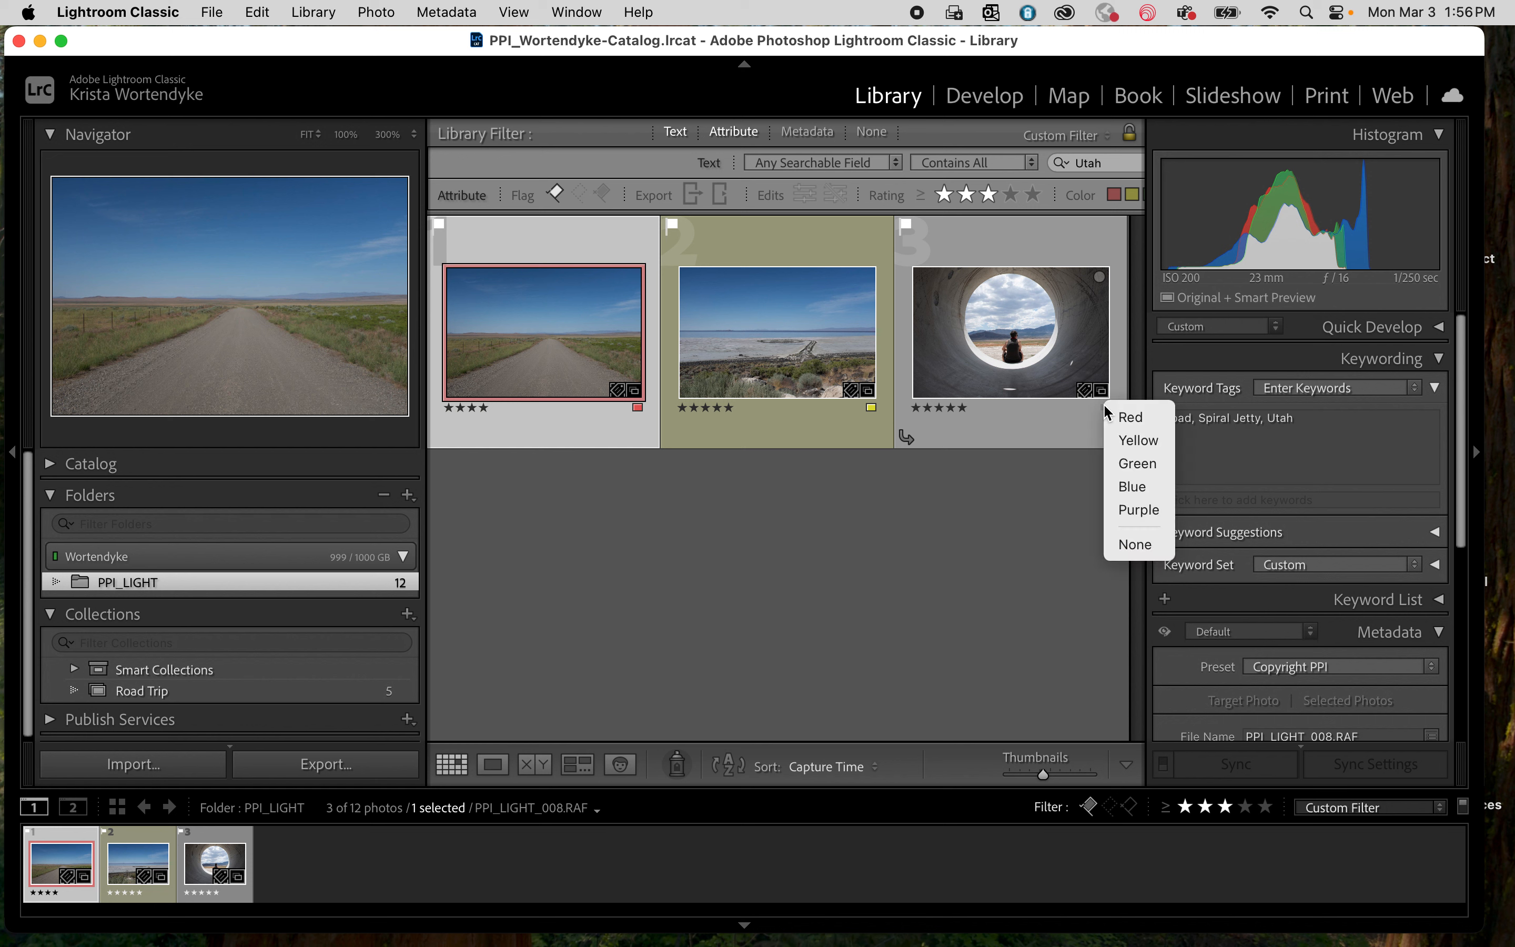
{"action": "left_click", "coordinate": [1119, 464]}
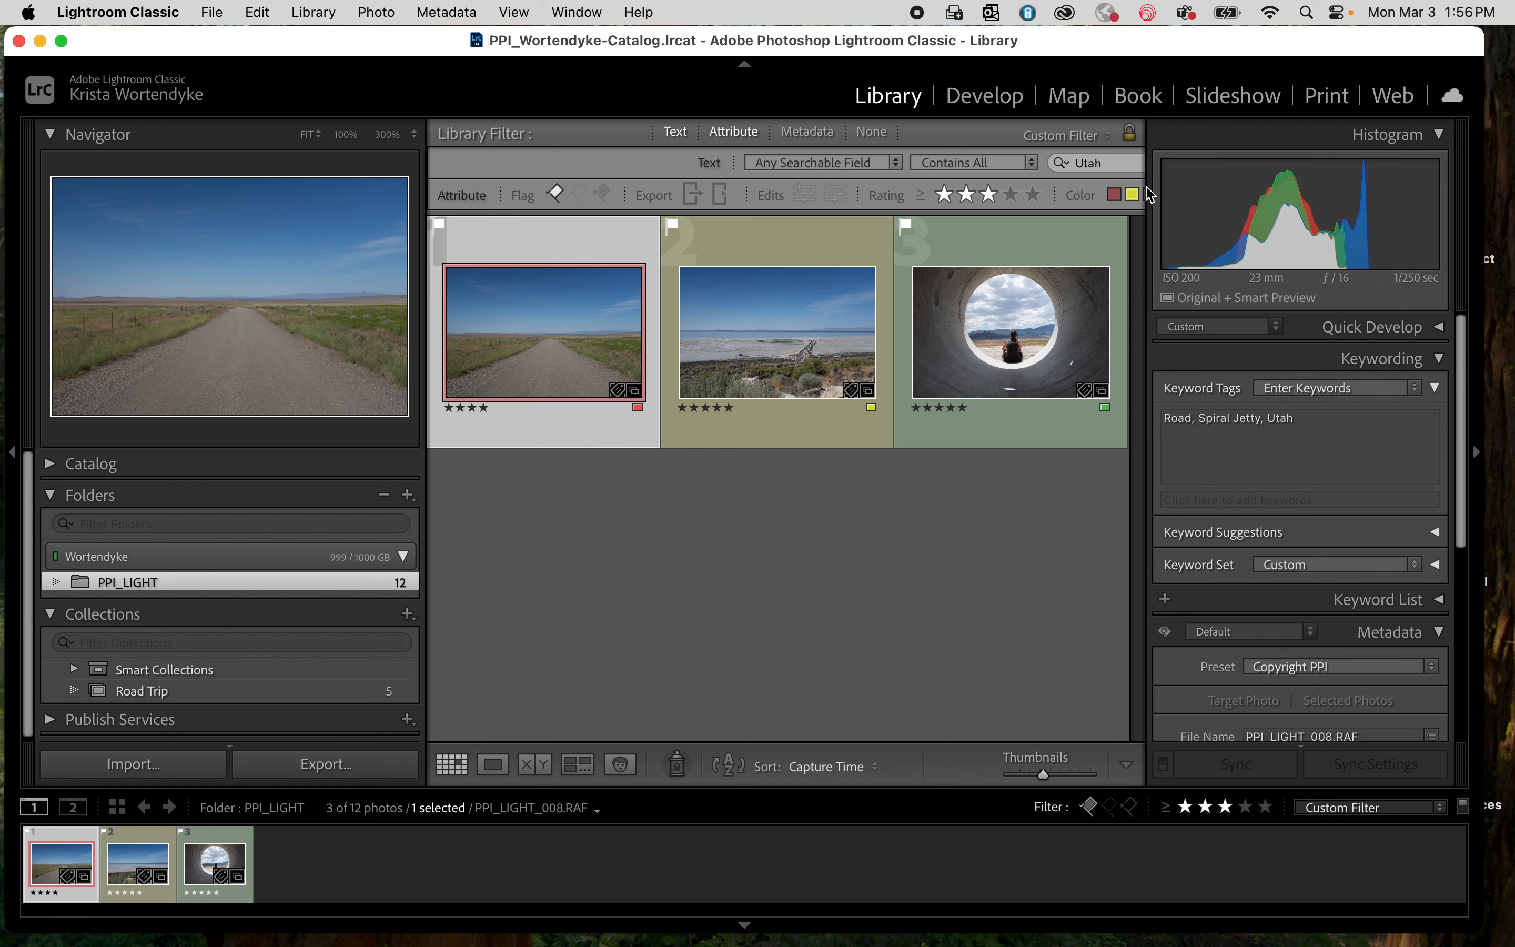
Step: Expose the full set of color filters, show only green-labeled photos, switch to only red-labeled ones, and remove the color filter
{"action": "left_click_drag", "start_coordinate": [1143, 185], "coordinate": [1439, 187]}
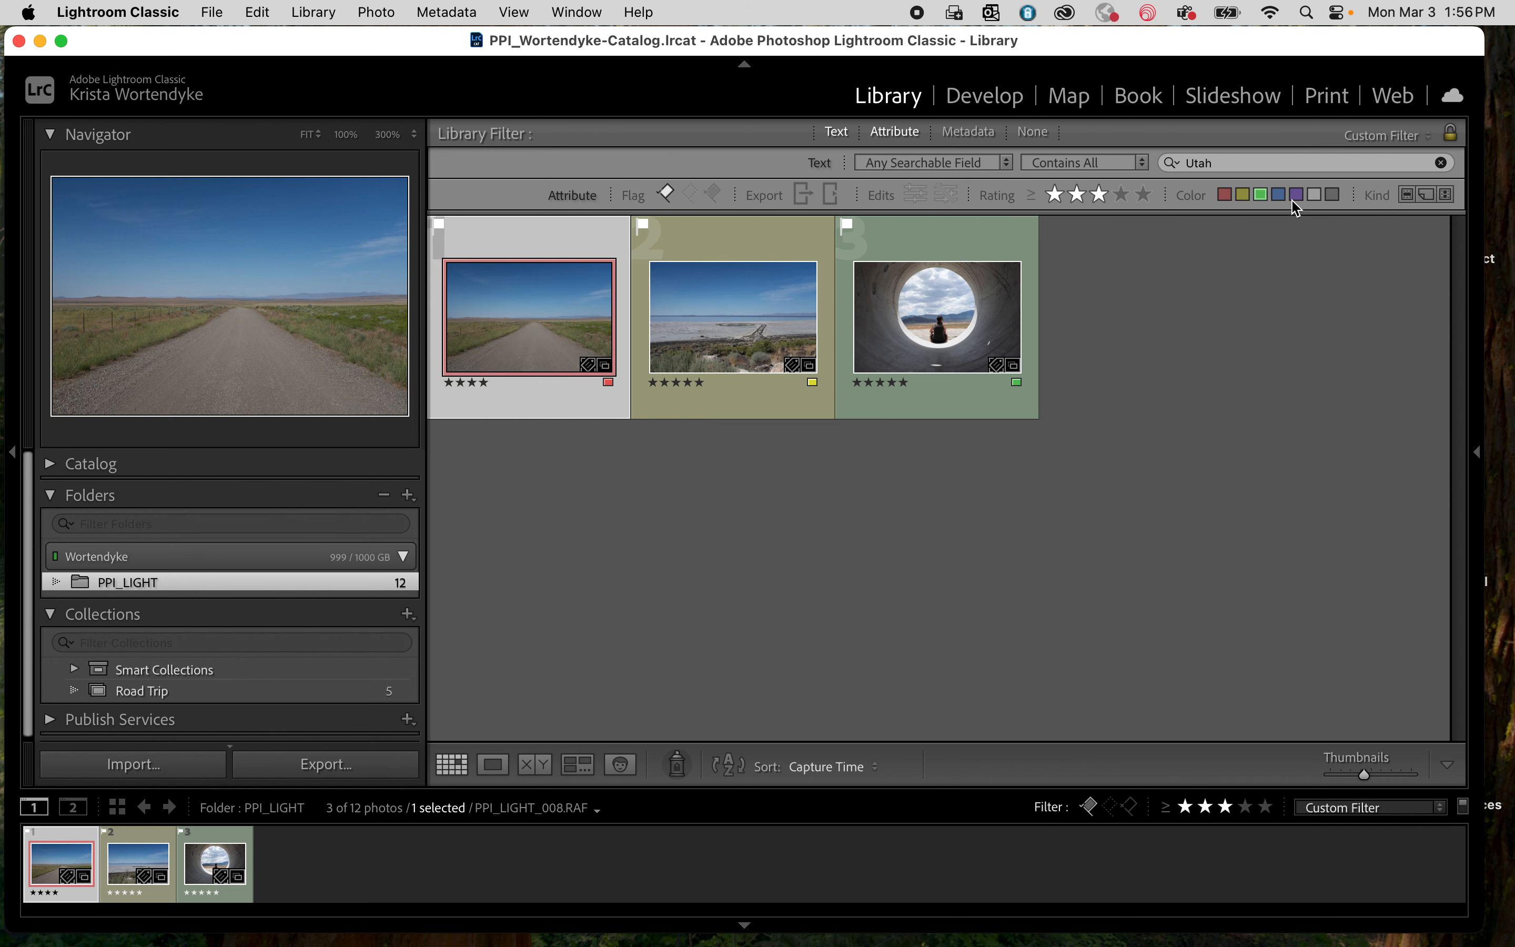
{"action": "left_click", "coordinate": [1260, 195]}
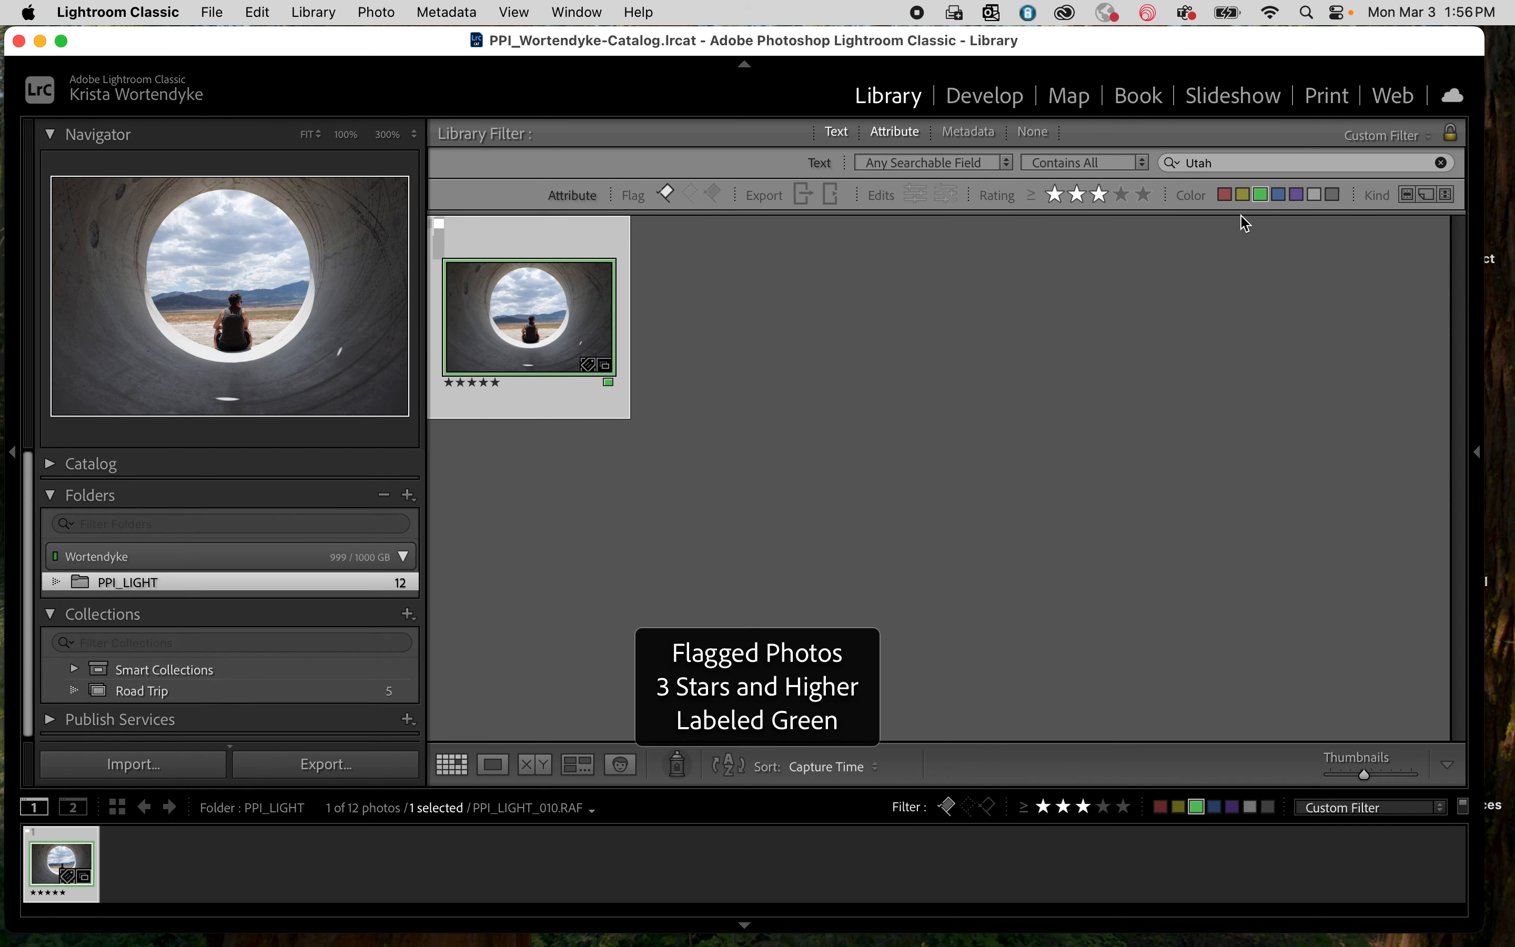
{"action": "left_click", "coordinate": [1260, 196]}
{"action": "left_click", "coordinate": [1225, 195]}
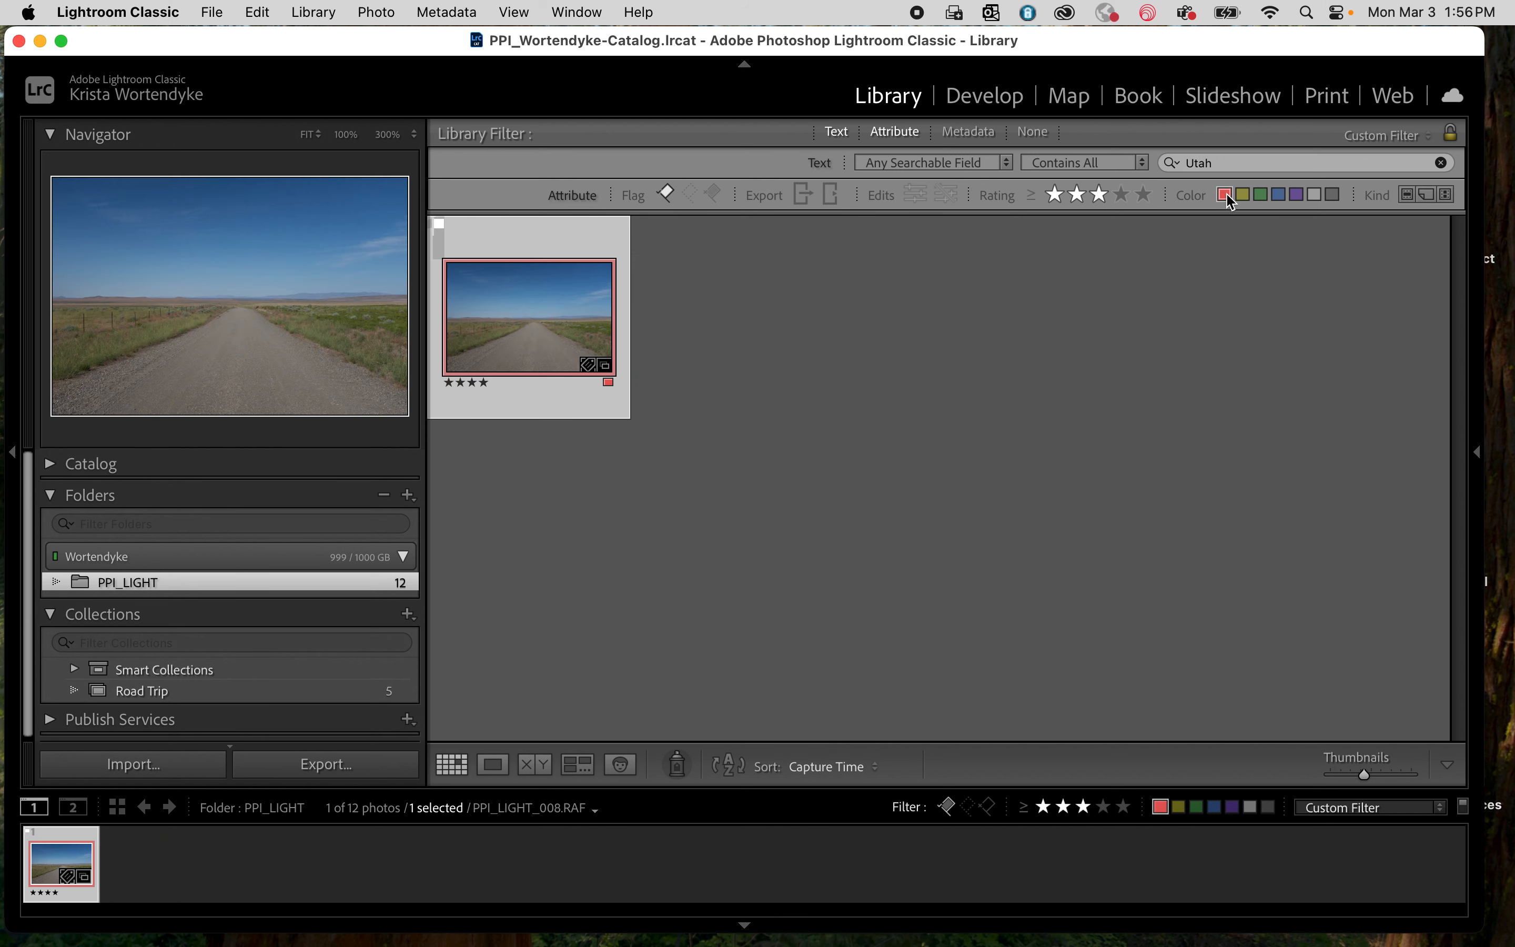
{"action": "left_click", "coordinate": [1227, 196]}
Step: Clear the search term Utah from the text filter
{"action": "left_click", "coordinate": [1441, 163]}
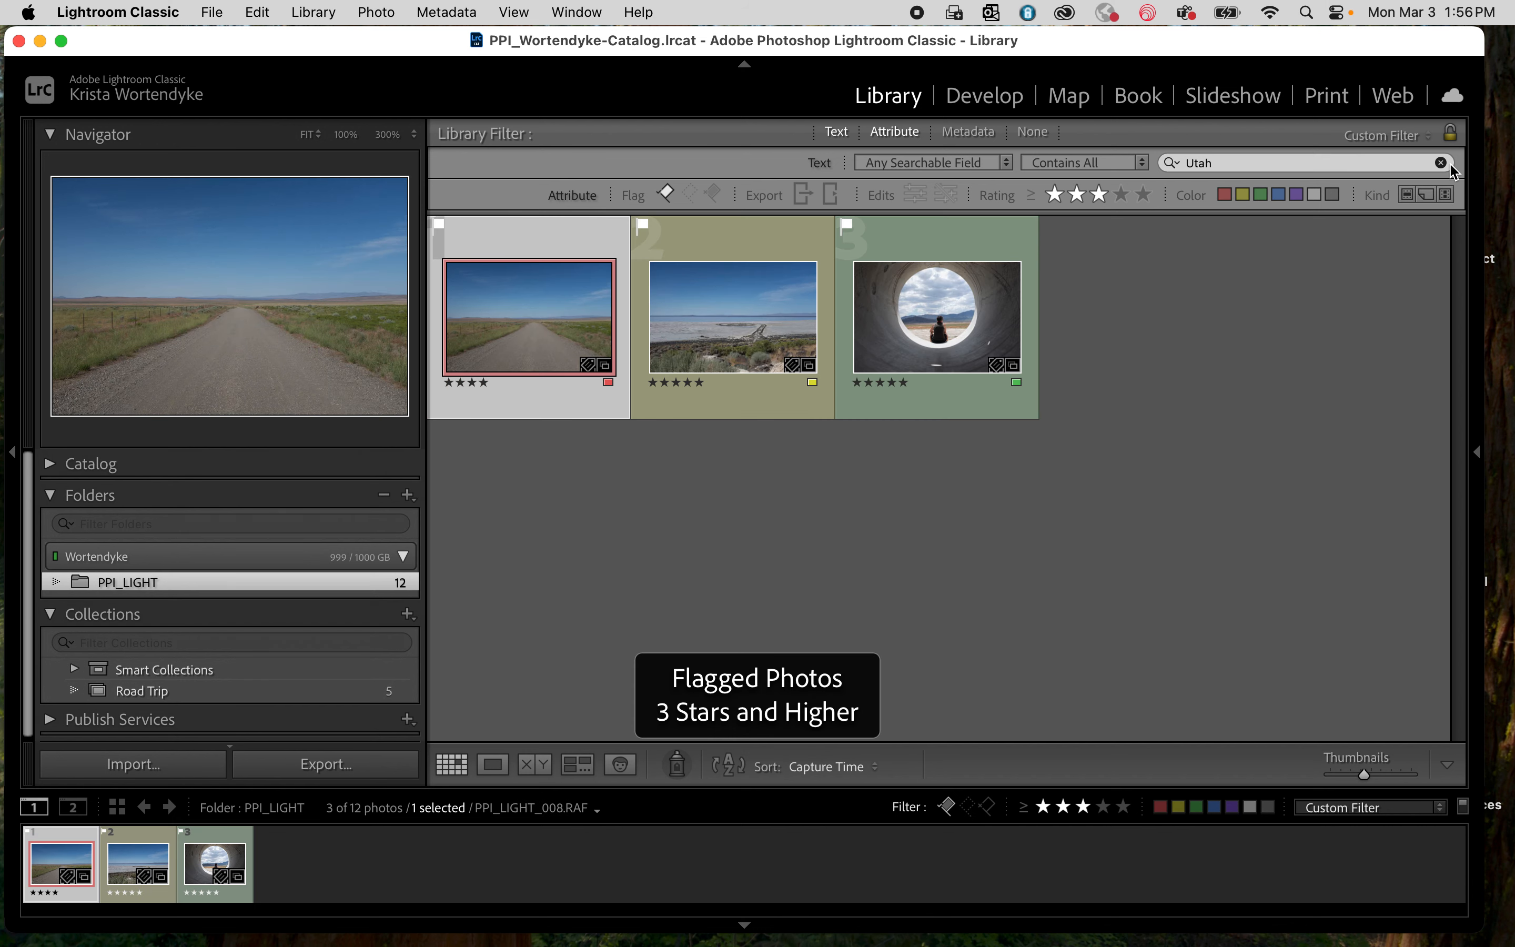